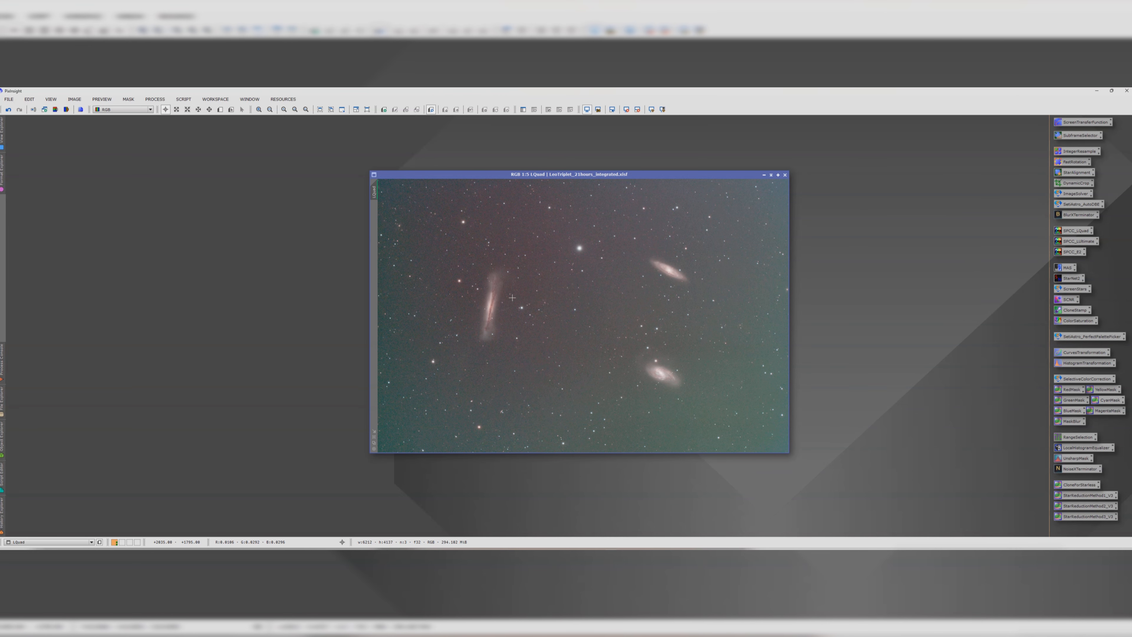
# Step: Duplicate the LQuad image into a clone and tuck the clone away in the workspace corner
pyautogui.scroll(-1, 512, 297)
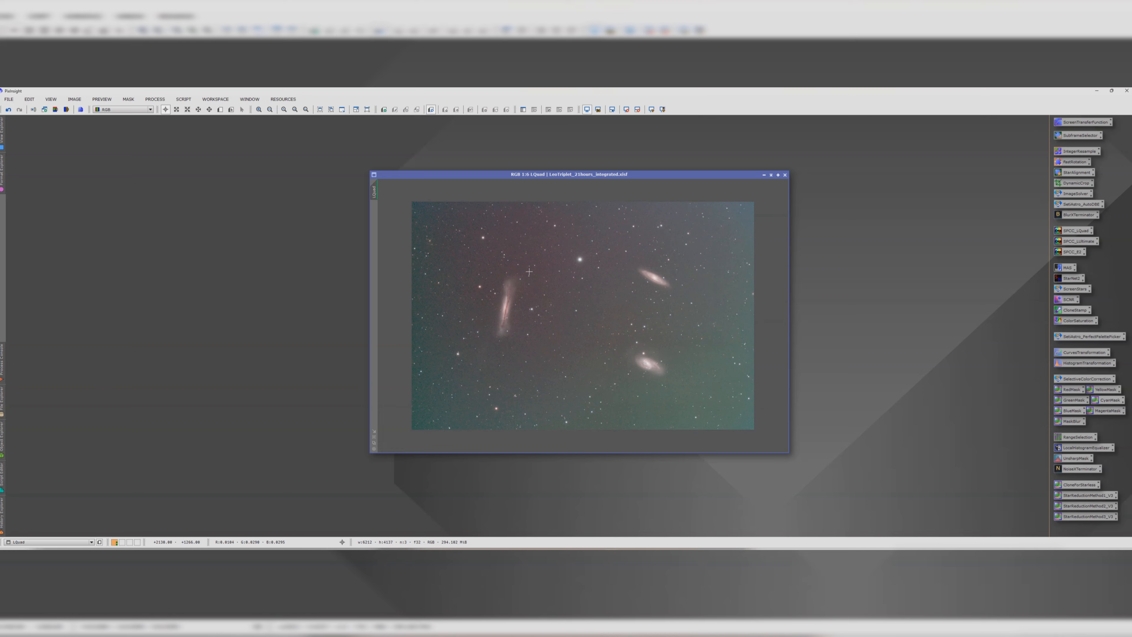
pyautogui.click(461, 177)
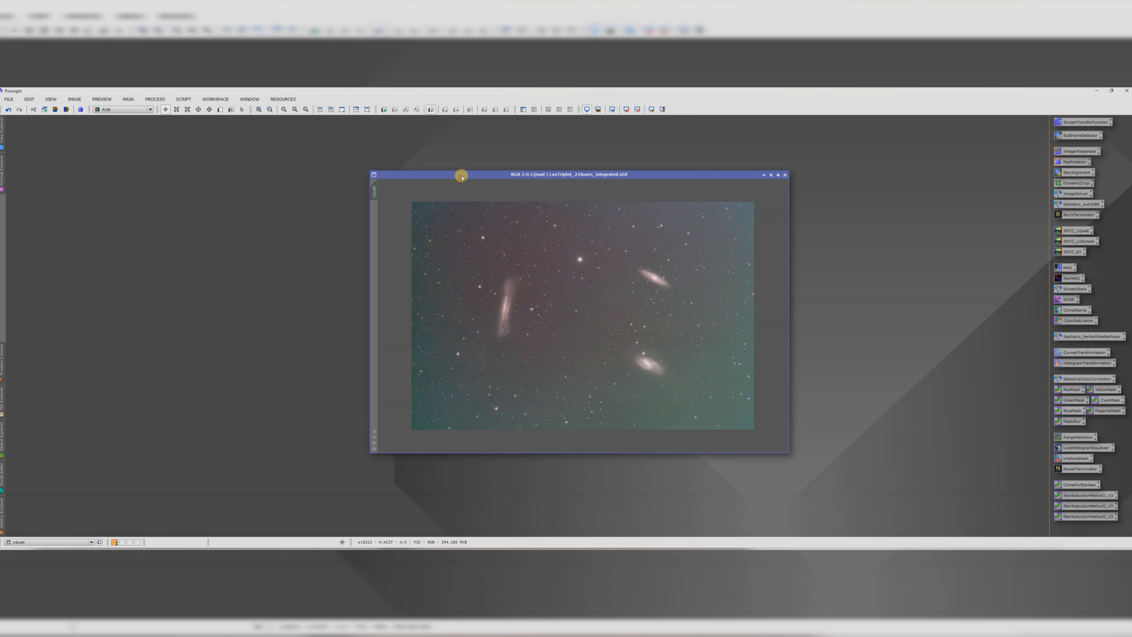
pyautogui.moveTo(461, 176); pyautogui.dragTo(475, 162)
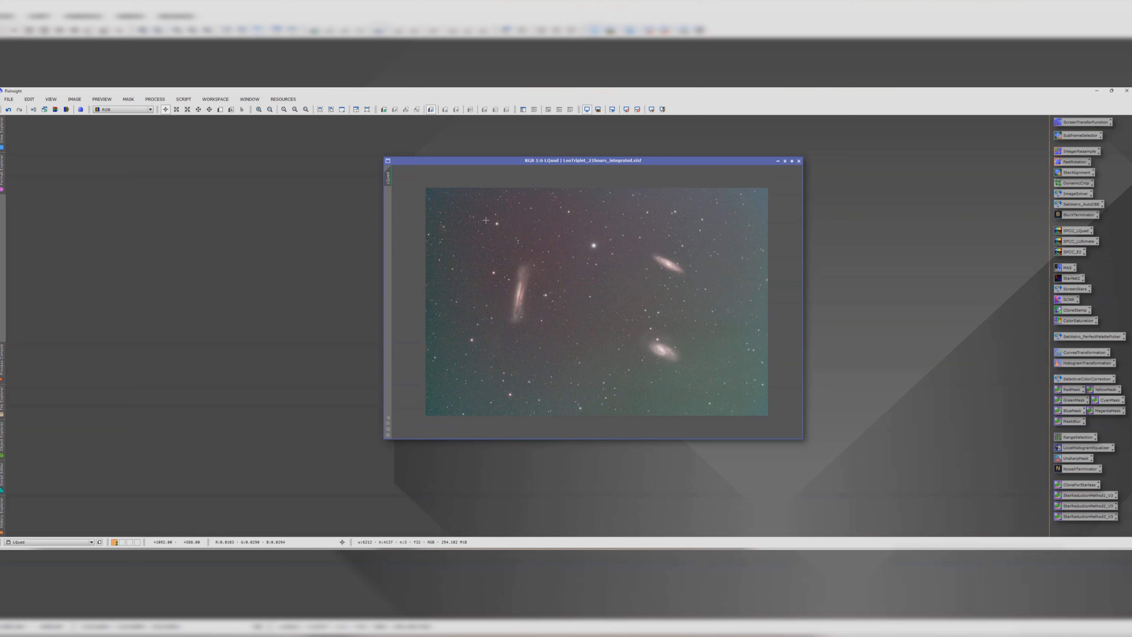
pyautogui.moveTo(390, 180)
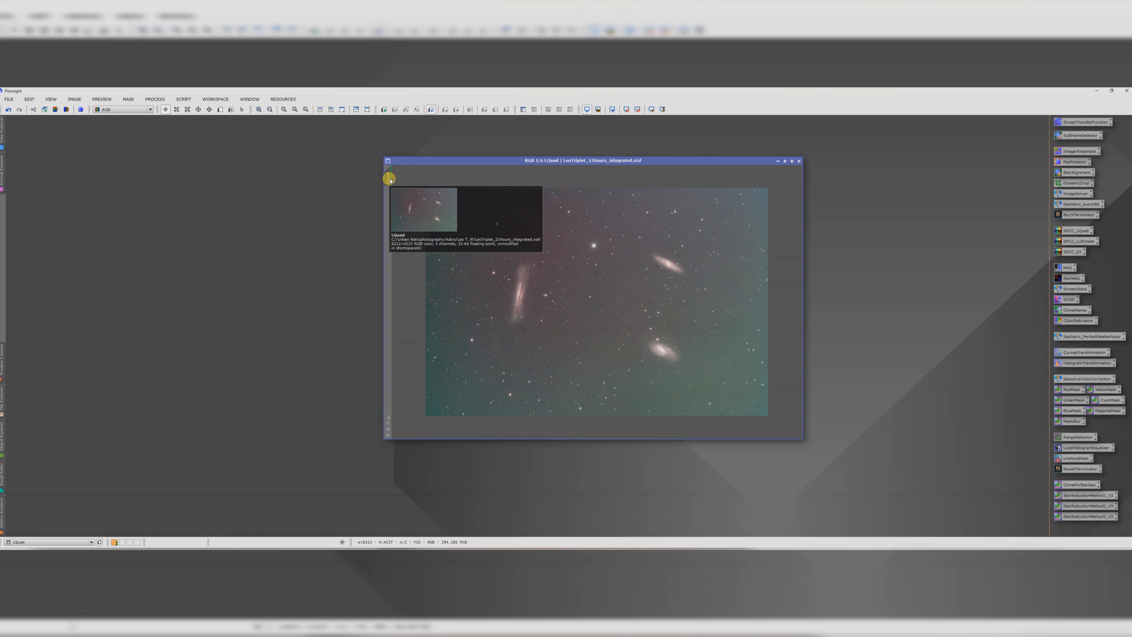
pyautogui.moveTo(390, 180); pyautogui.dragTo(261, 209)
pyautogui.click(652, 200)
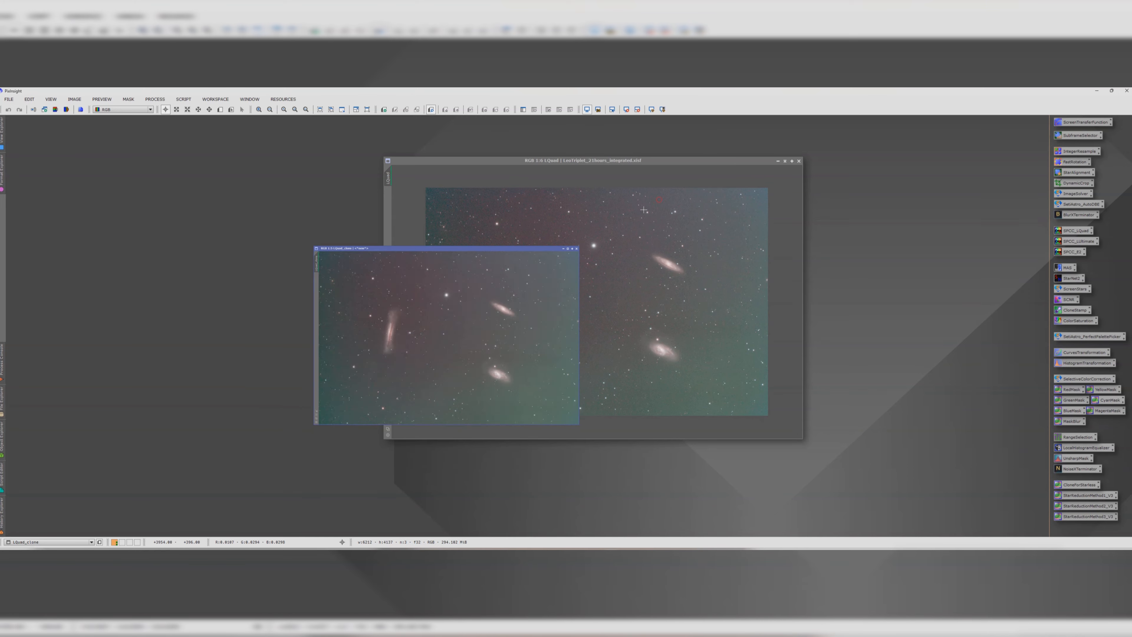
pyautogui.moveTo(348, 272); pyautogui.dragTo(74, 120)
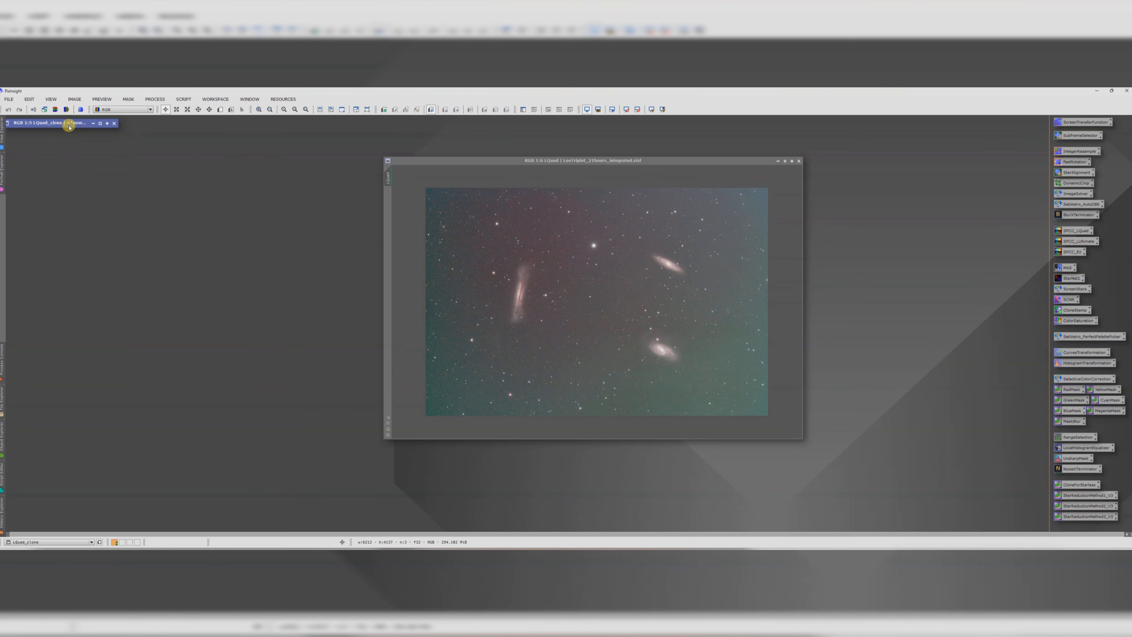
# Step: Run the Auto DBE script on the LQuad image to remove its gradient
pyautogui.moveTo(391, 160); pyautogui.dragTo(289, 159)
pyautogui.click(184, 99)
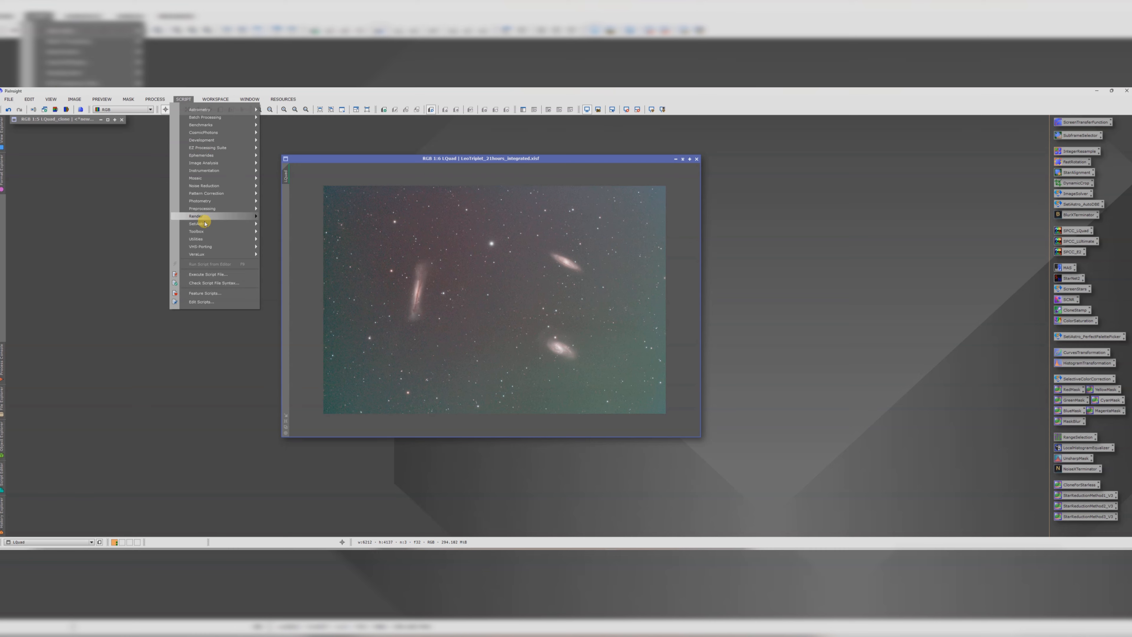
pyautogui.moveTo(206, 228)
pyautogui.click(295, 241)
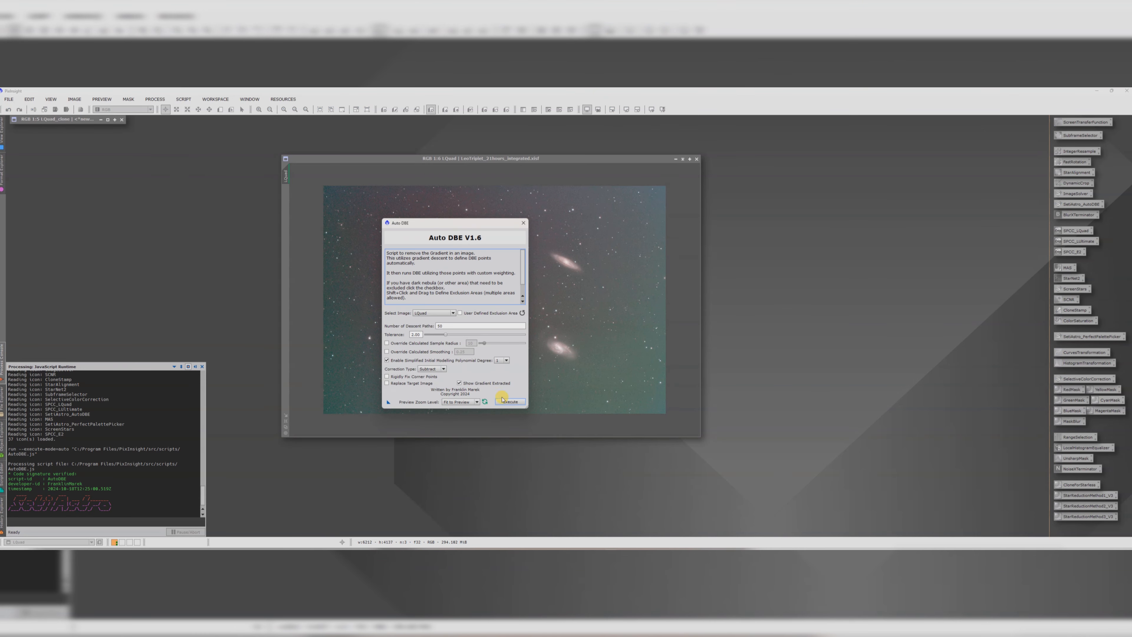
pyautogui.click(503, 399)
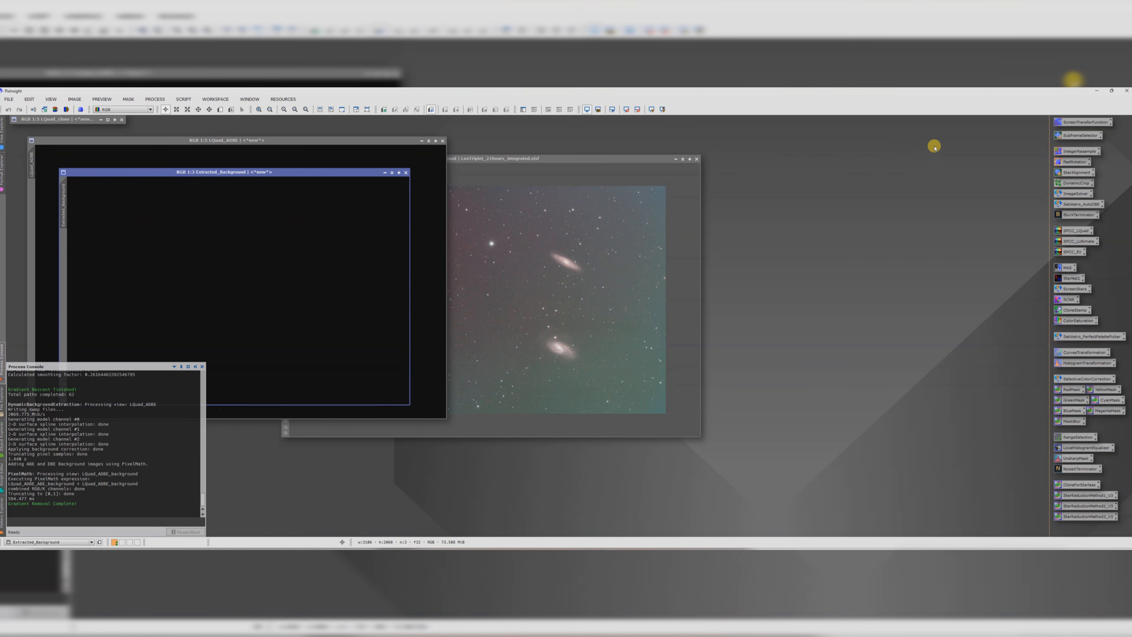
# Step: Open ScreenTransferFunction, auto-stretch the extracted background image, and close that background image
pyautogui.doubleClick(1079, 123)
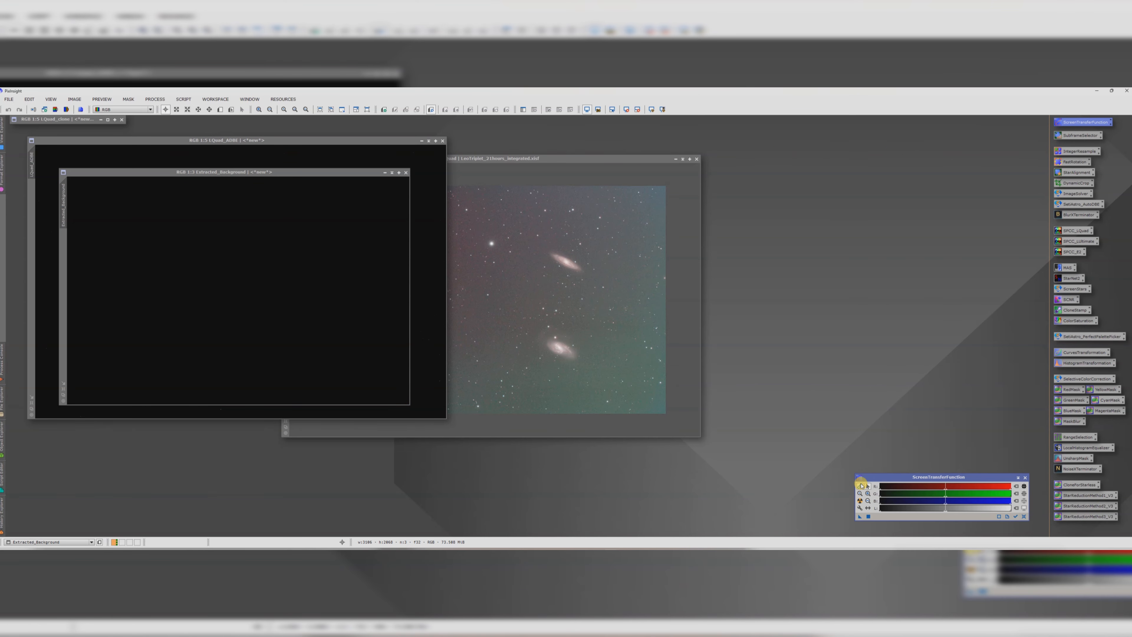
pyautogui.click(860, 500)
pyautogui.moveTo(277, 172); pyautogui.dragTo(630, 187)
pyautogui.click(738, 185)
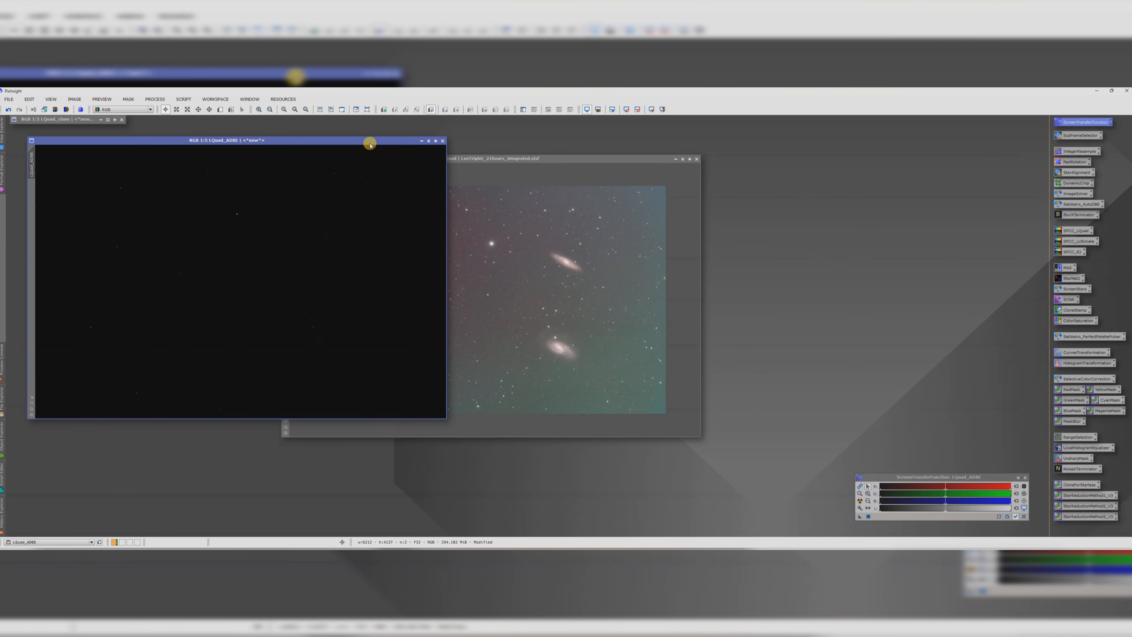
# Step: Auto-stretch the LQuad_ADBE image with ScreenTransferFunction
pyautogui.moveTo(372, 142); pyautogui.dragTo(480, 170)
pyautogui.click(859, 500)
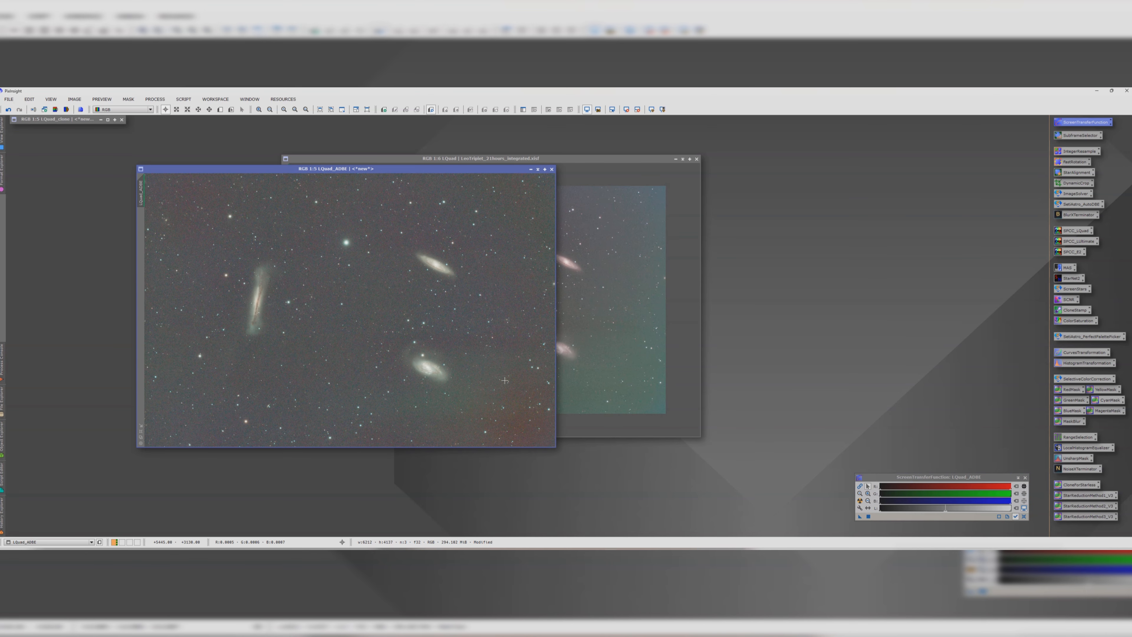
# Step: Collapse the original LQuad image out of the way and center the LQuad_ADBE image window
pyautogui.moveTo(557, 159); pyautogui.dragTo(623, 139)
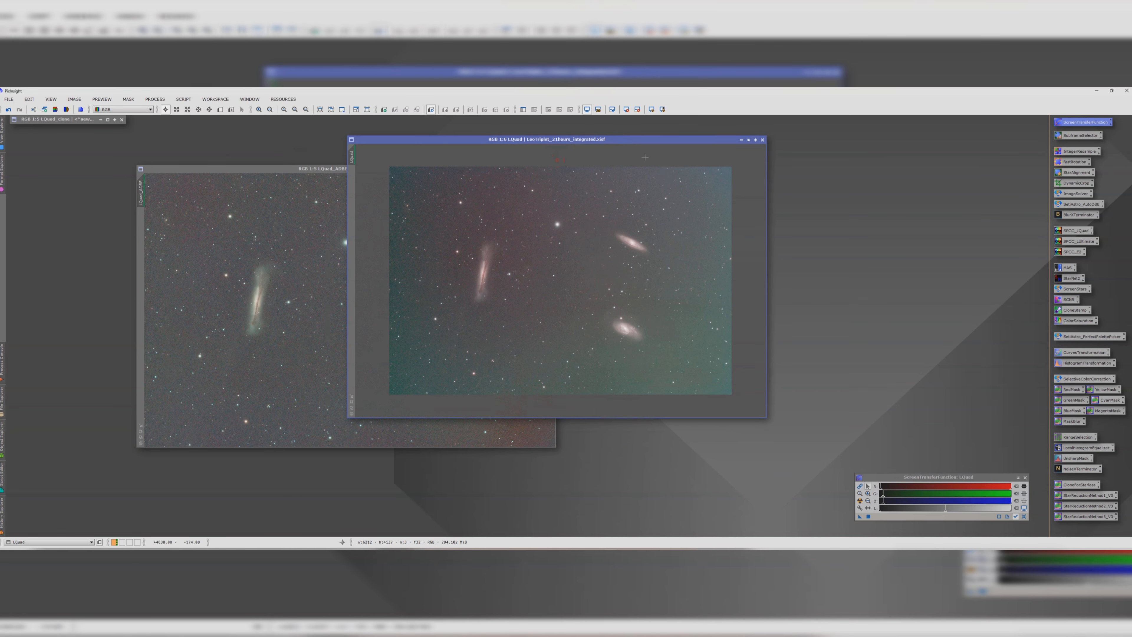
pyautogui.click(756, 140)
pyautogui.click(618, 276)
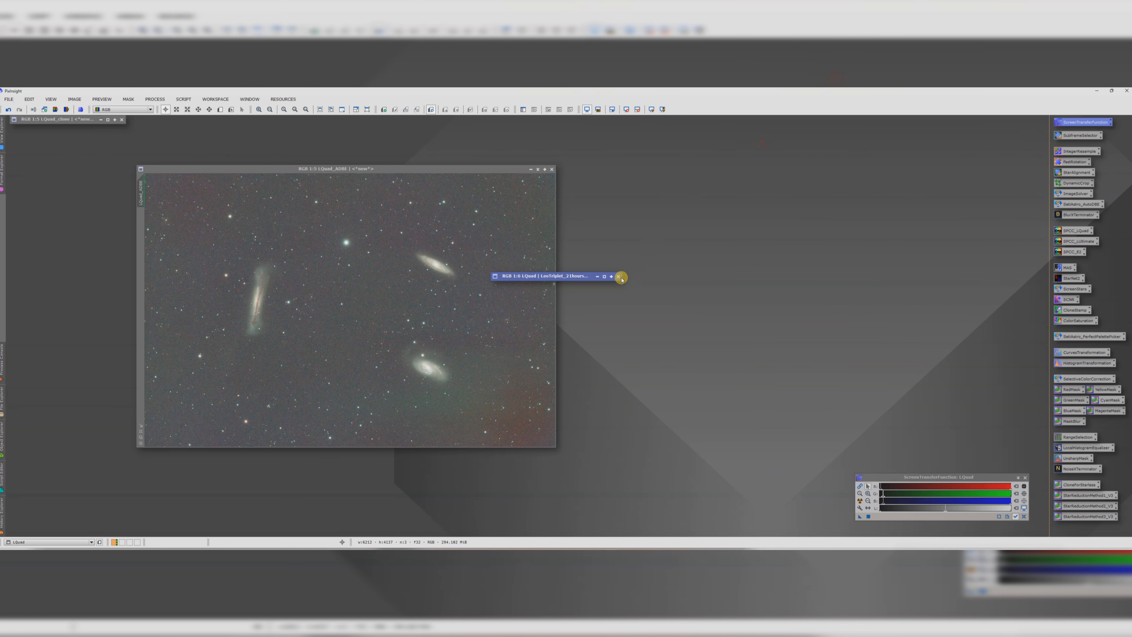
pyautogui.click(607, 341)
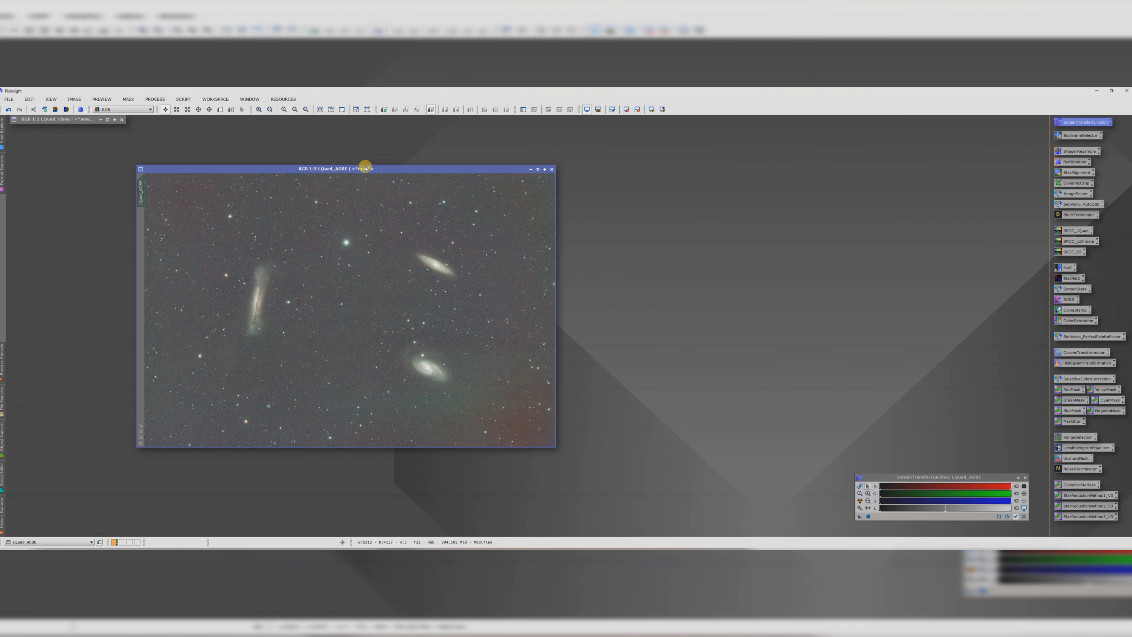
pyautogui.moveTo(366, 168); pyautogui.dragTo(569, 151)
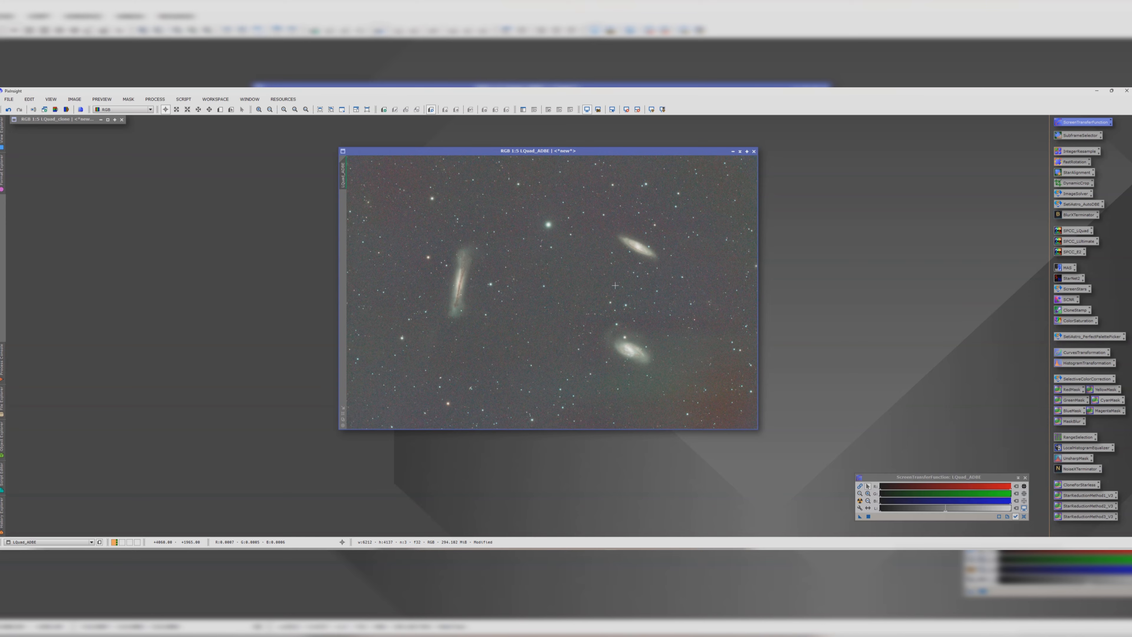
# Step: Plate-solve the LQuad_ADBE image with the ImageSolver script
pyautogui.click(183, 99)
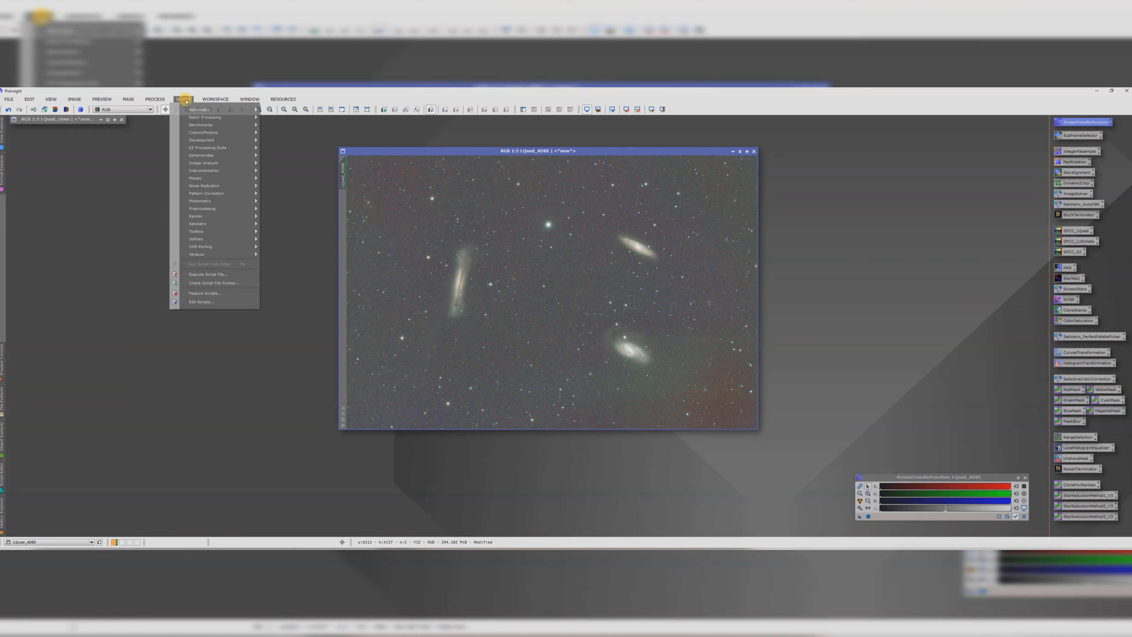
pyautogui.moveTo(193, 112)
pyautogui.moveTo(155, 99)
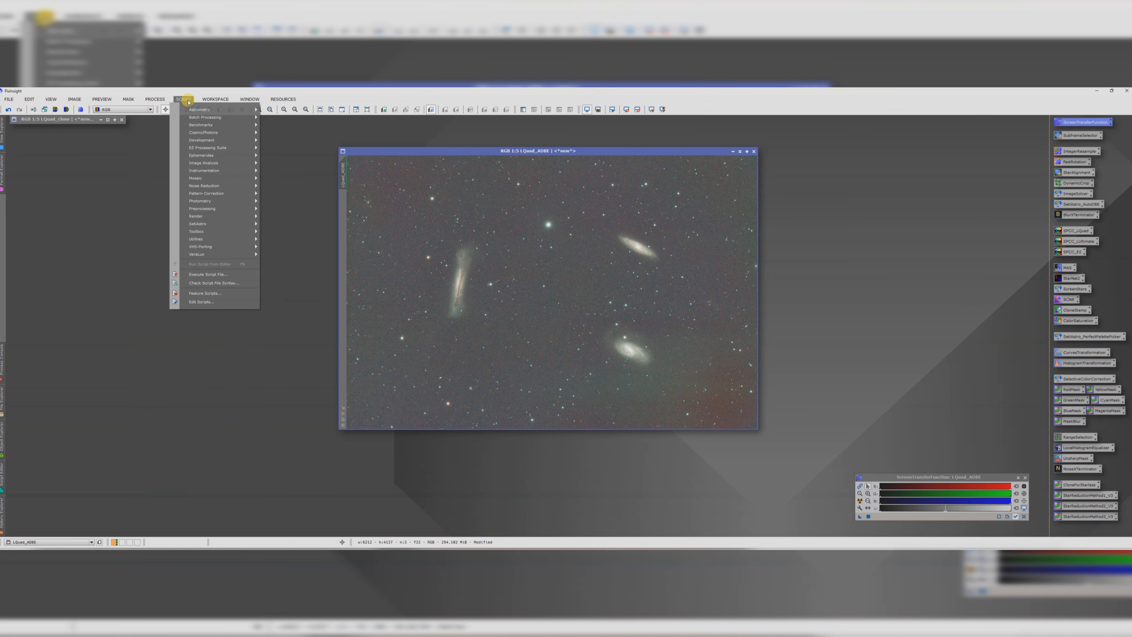
pyautogui.click(288, 136)
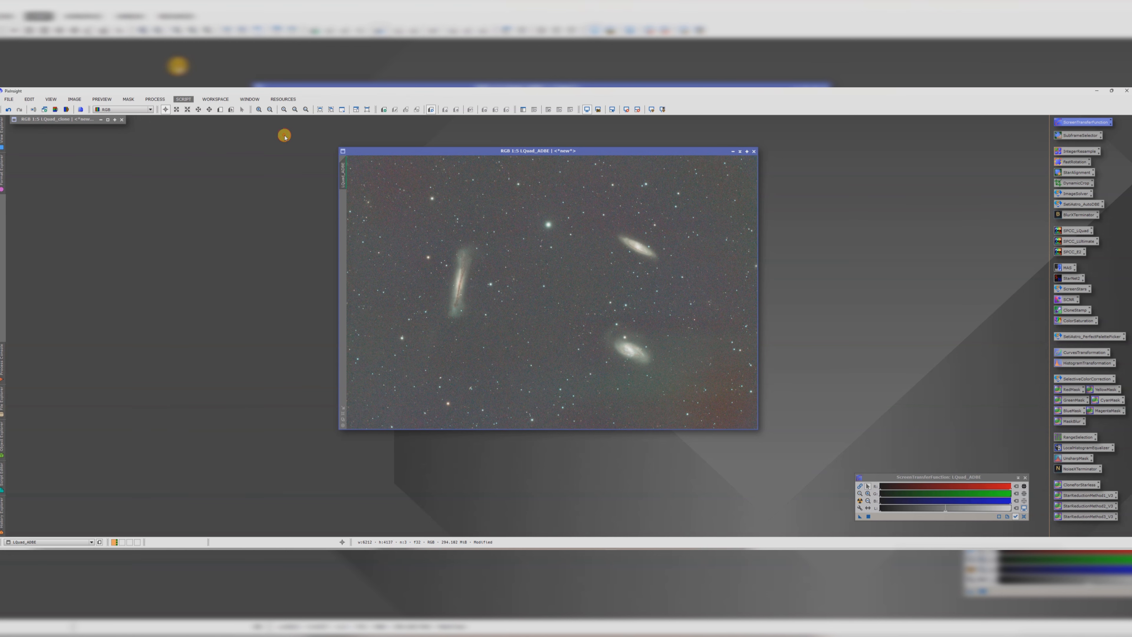
pyautogui.click(613, 438)
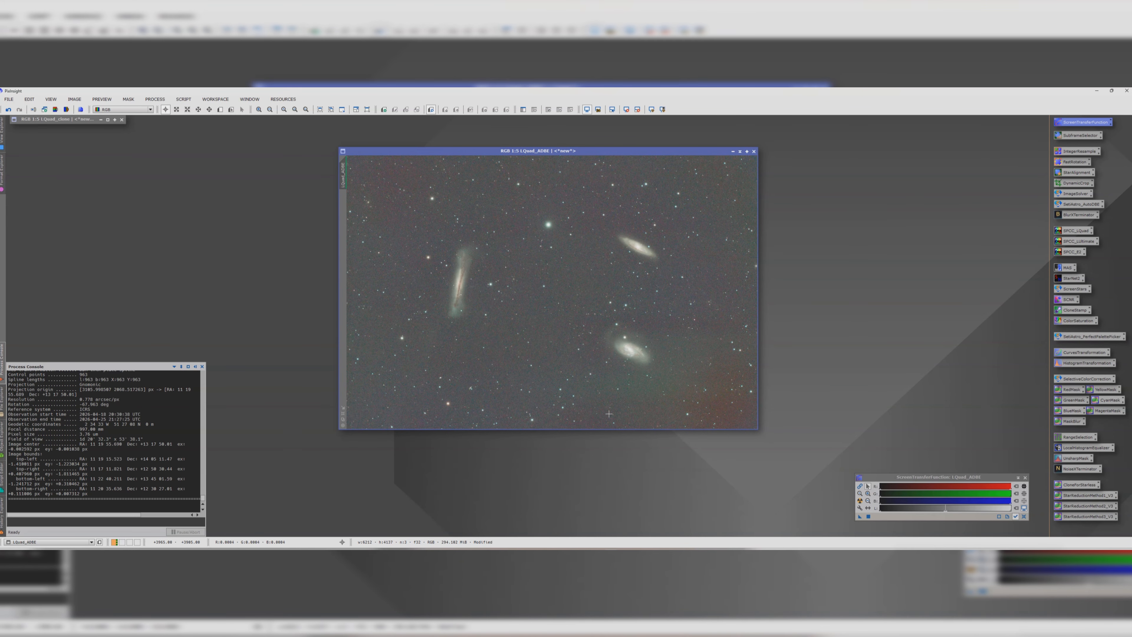
# Step: Open the BlurXTerminator process and toggle its Automatic PSF option on and back off
pyautogui.doubleClick(1078, 215)
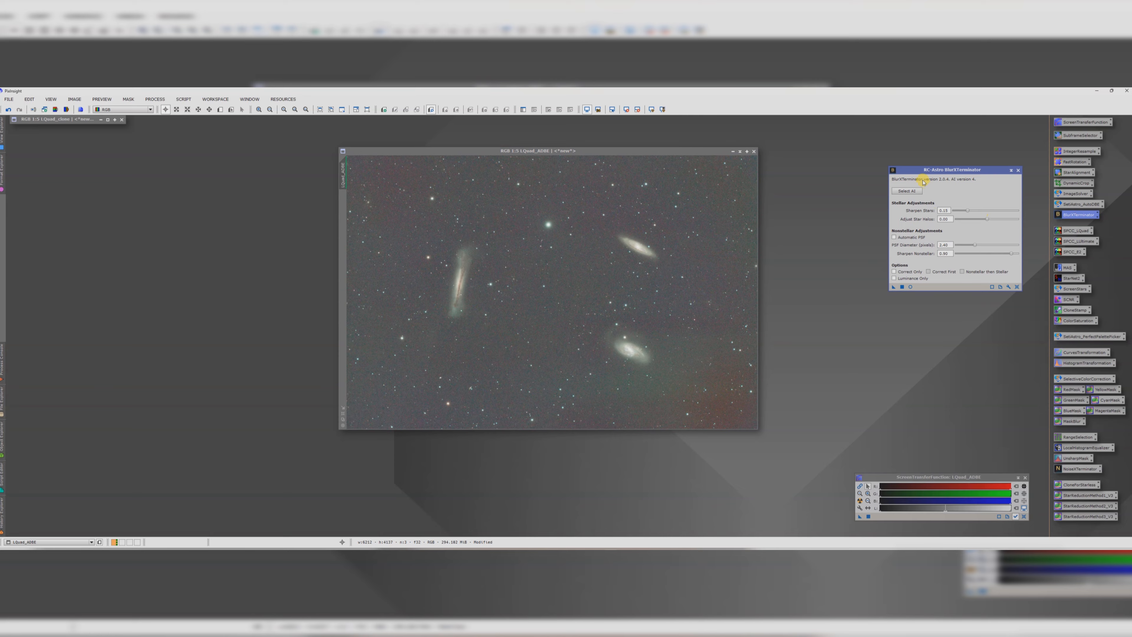
pyautogui.moveTo(920, 170); pyautogui.dragTo(865, 168)
pyautogui.click(838, 237)
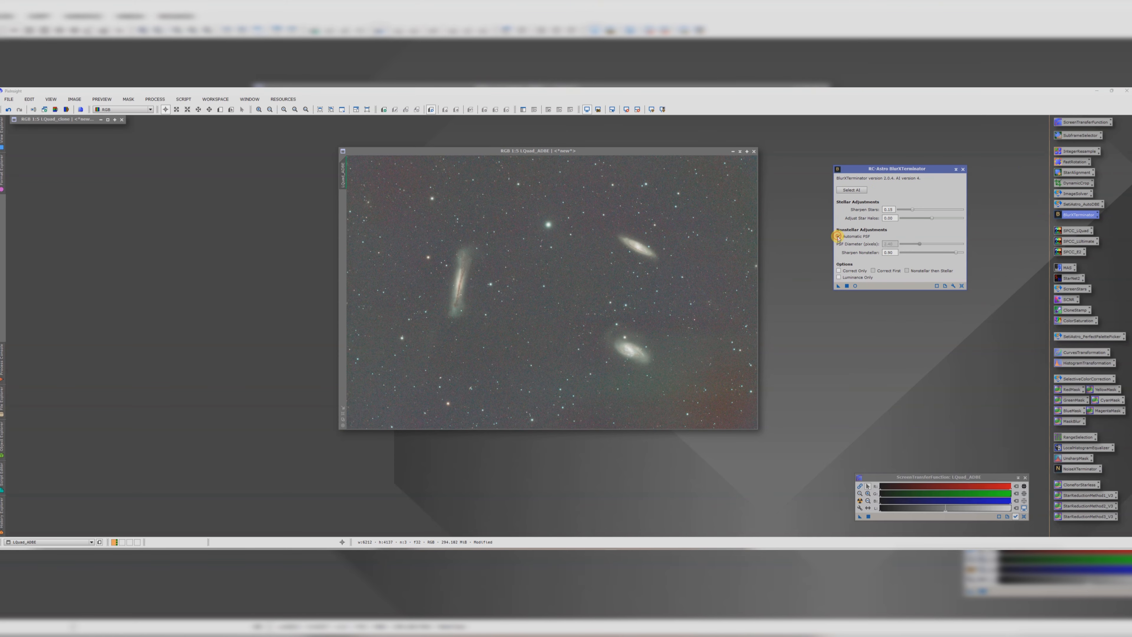
pyautogui.click(839, 237)
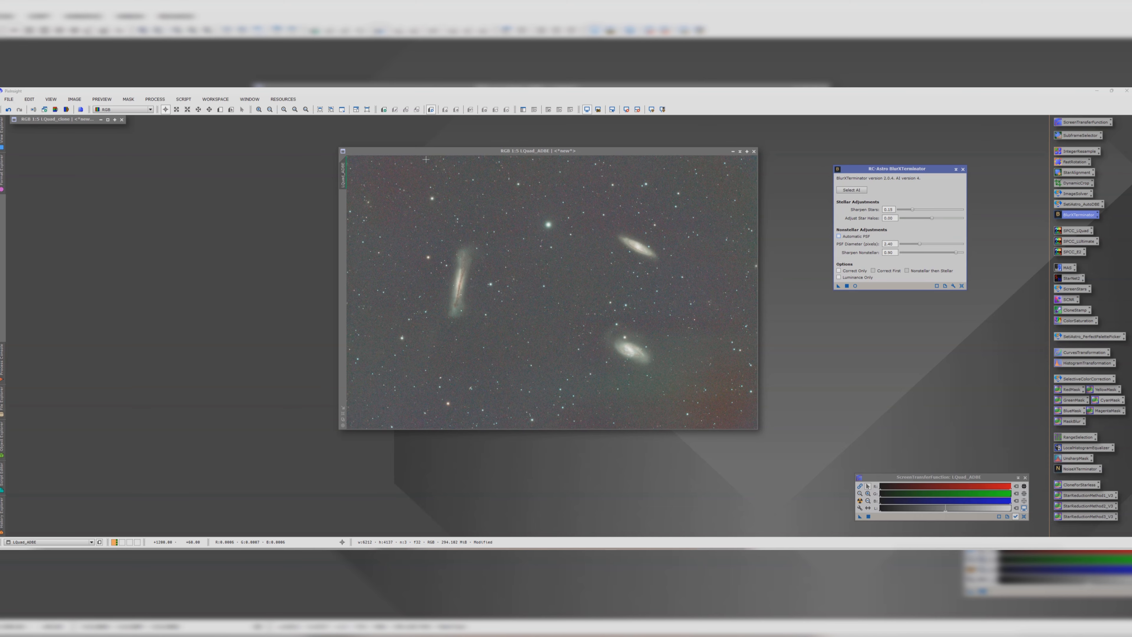
# Step: Run the PSFImage script on LQuad_ADBE to evaluate the stars' PSF and inspect the FWHM values
pyautogui.click(412, 150)
pyautogui.click(220, 110)
pyautogui.click(183, 99)
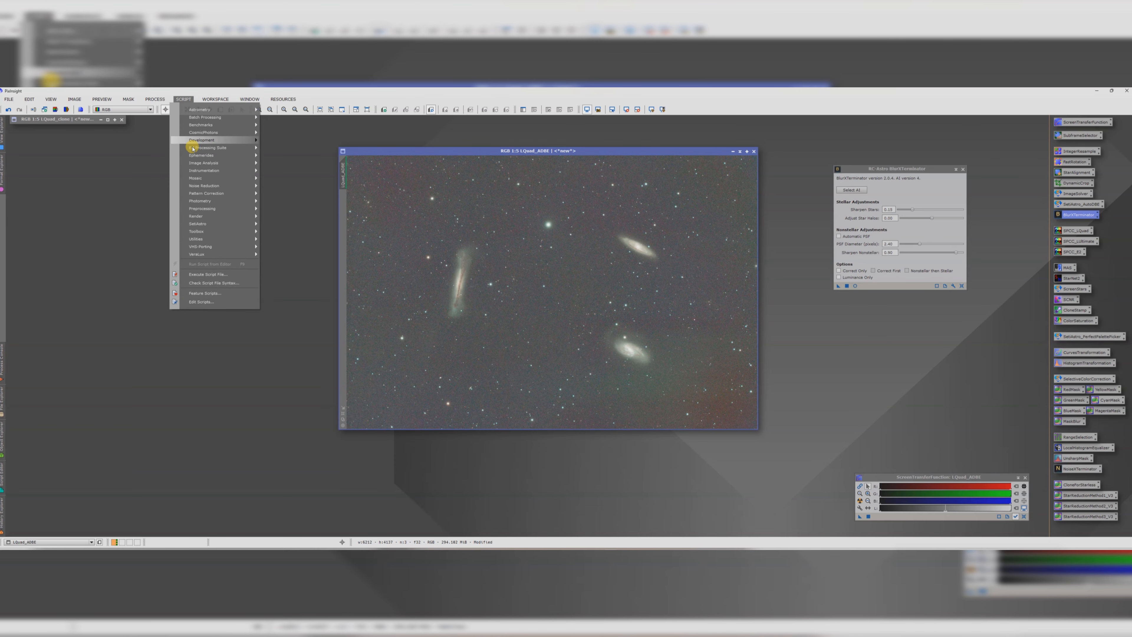
pyautogui.moveTo(200, 217)
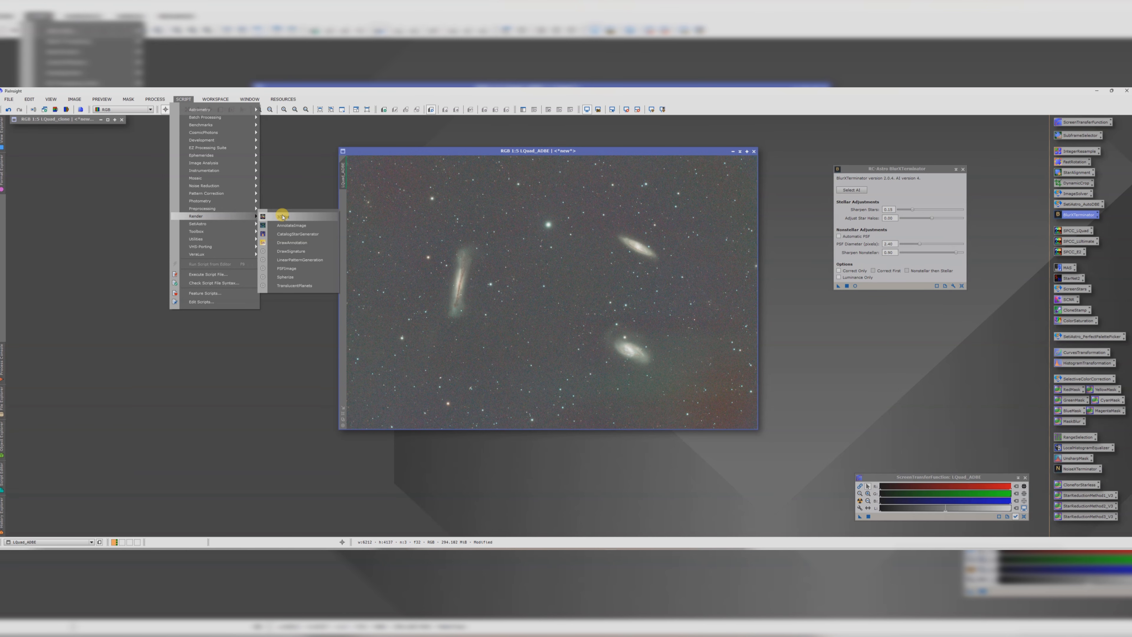
pyautogui.click(291, 264)
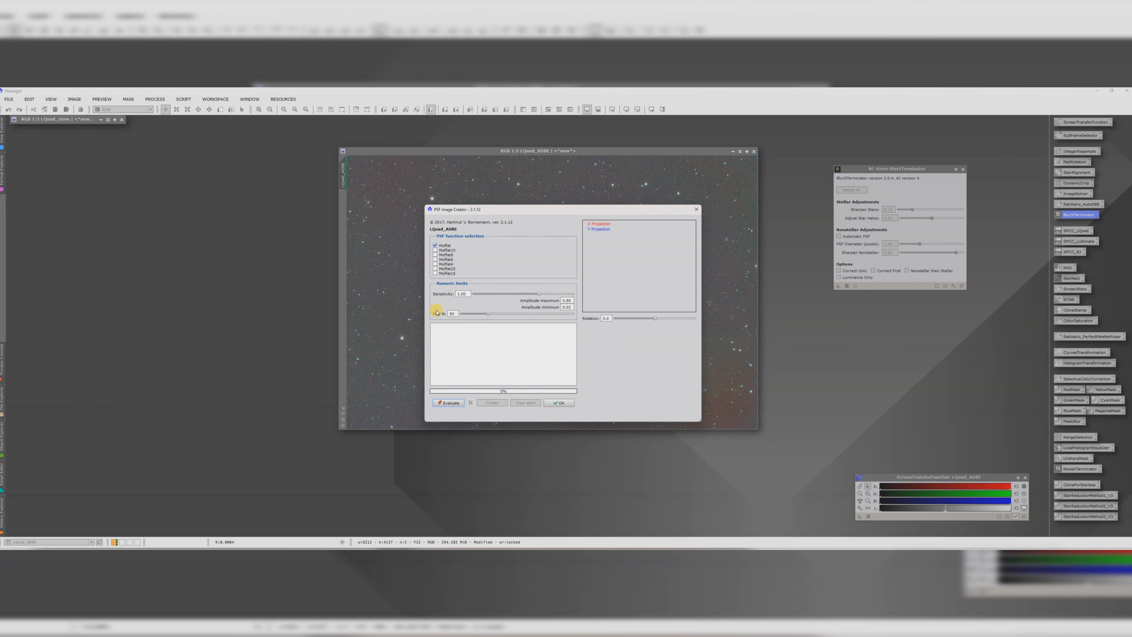
pyautogui.click(450, 404)
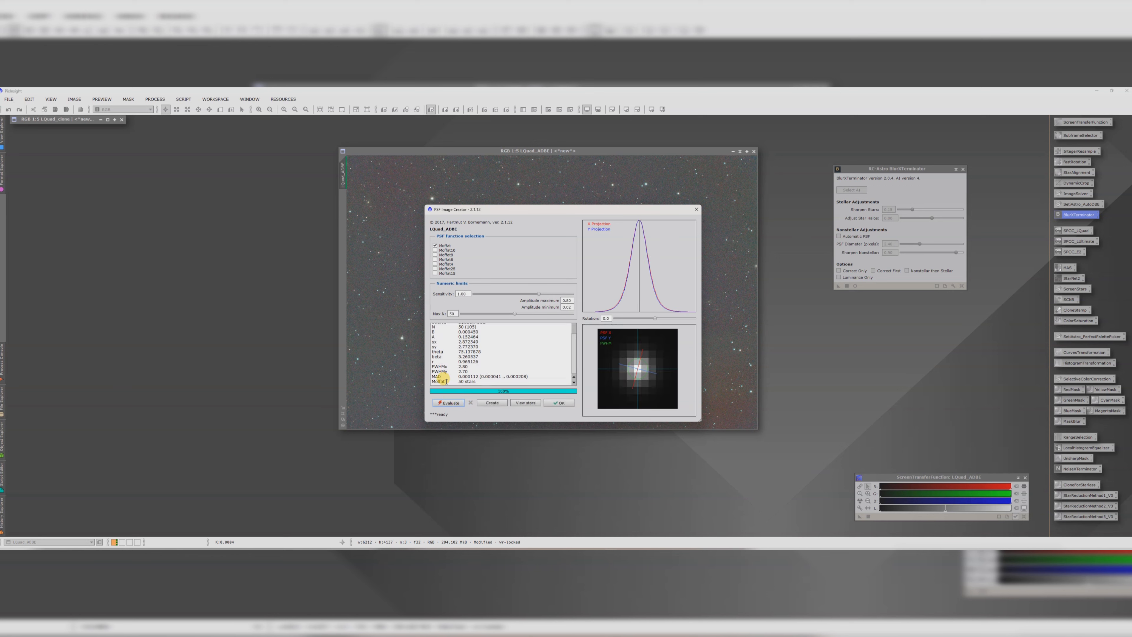
pyautogui.moveTo(471, 372); pyautogui.dragTo(434, 366)
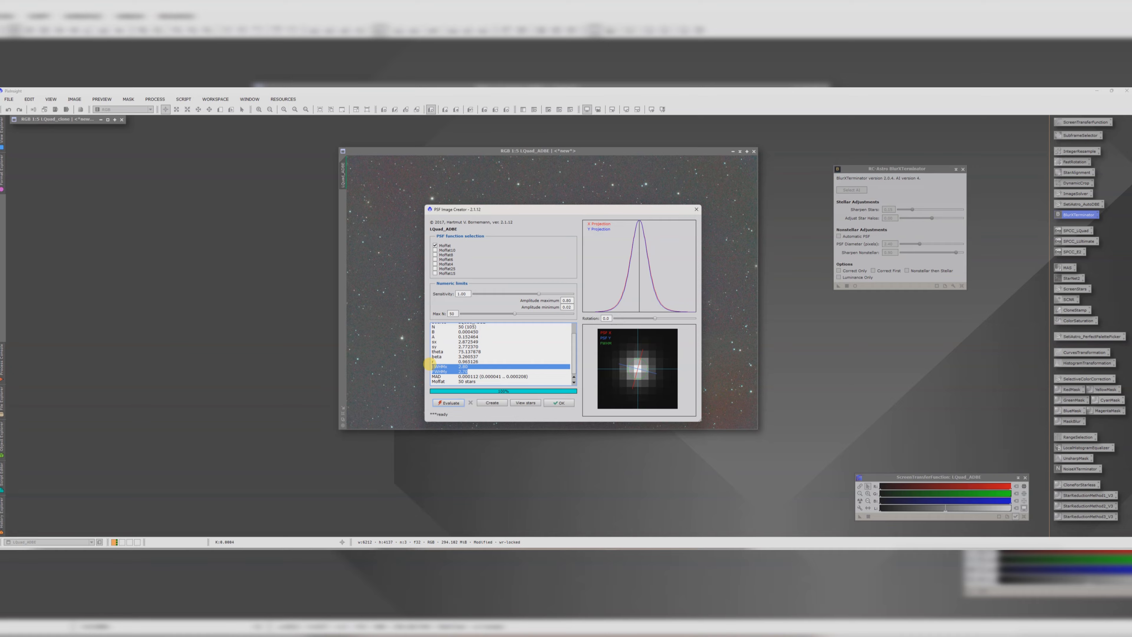
pyautogui.click(440, 367)
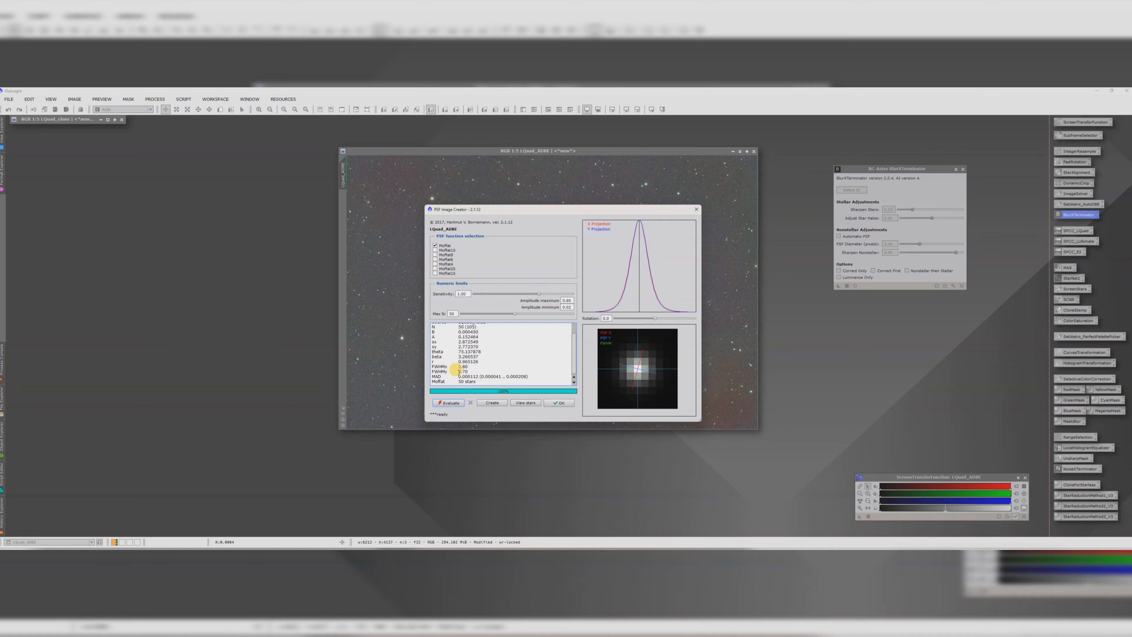
pyautogui.click(553, 403)
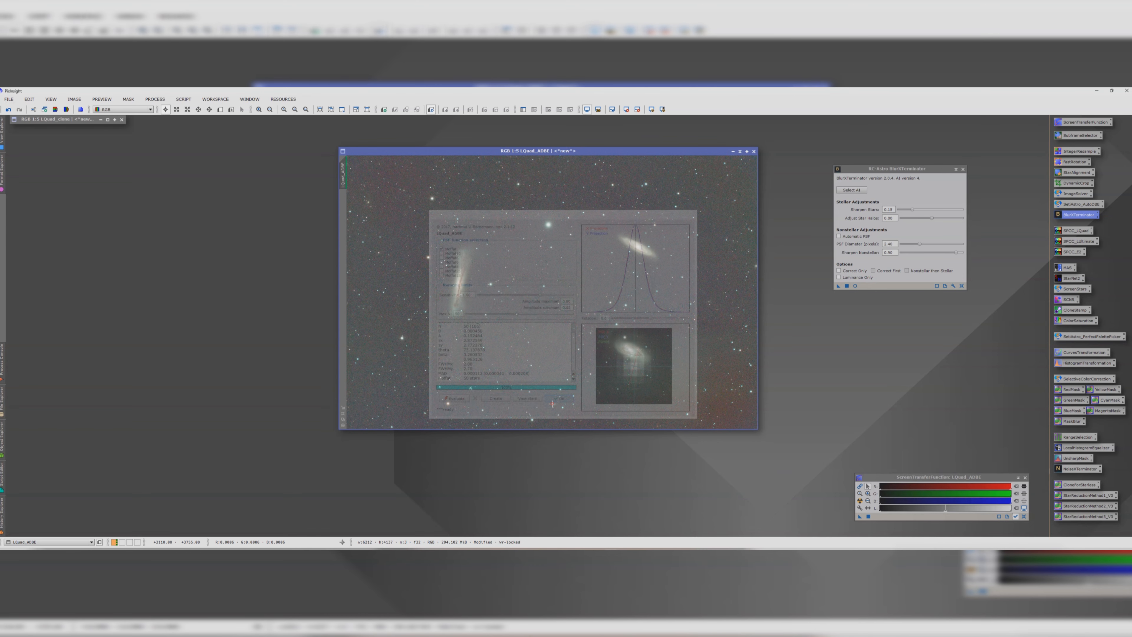
# Step: Set BlurXTerminator's PSF diameter to 2.70 pixels and apply it to the LQuad_ADBE image
pyautogui.click(892, 244)
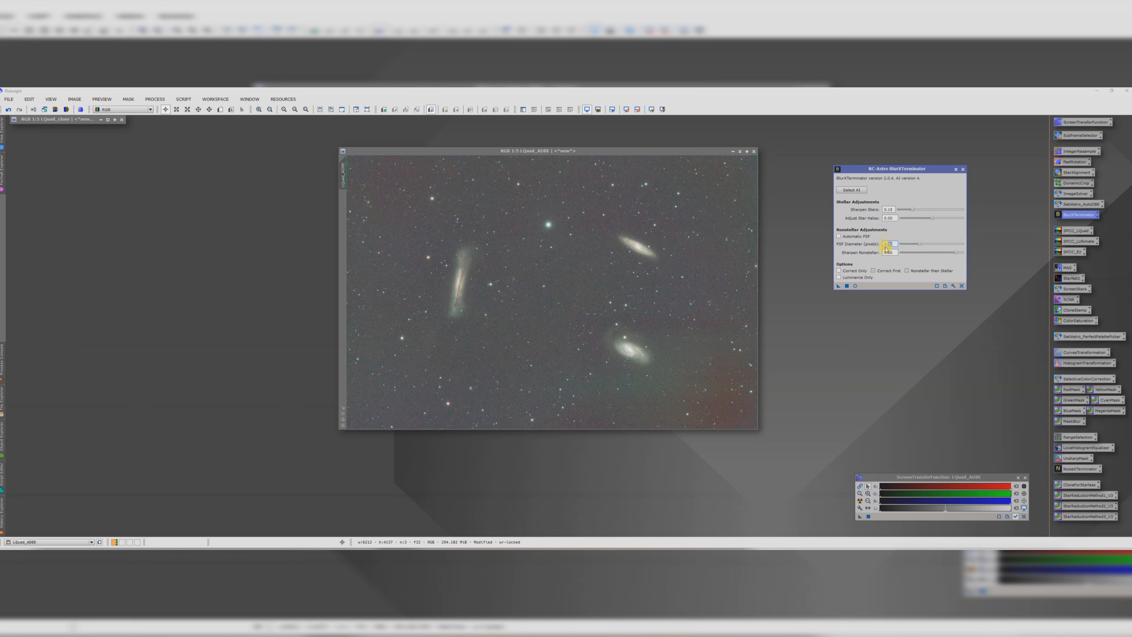
pyautogui.write('2.7')
pyautogui.moveTo(838, 287); pyautogui.dragTo(518, 297)
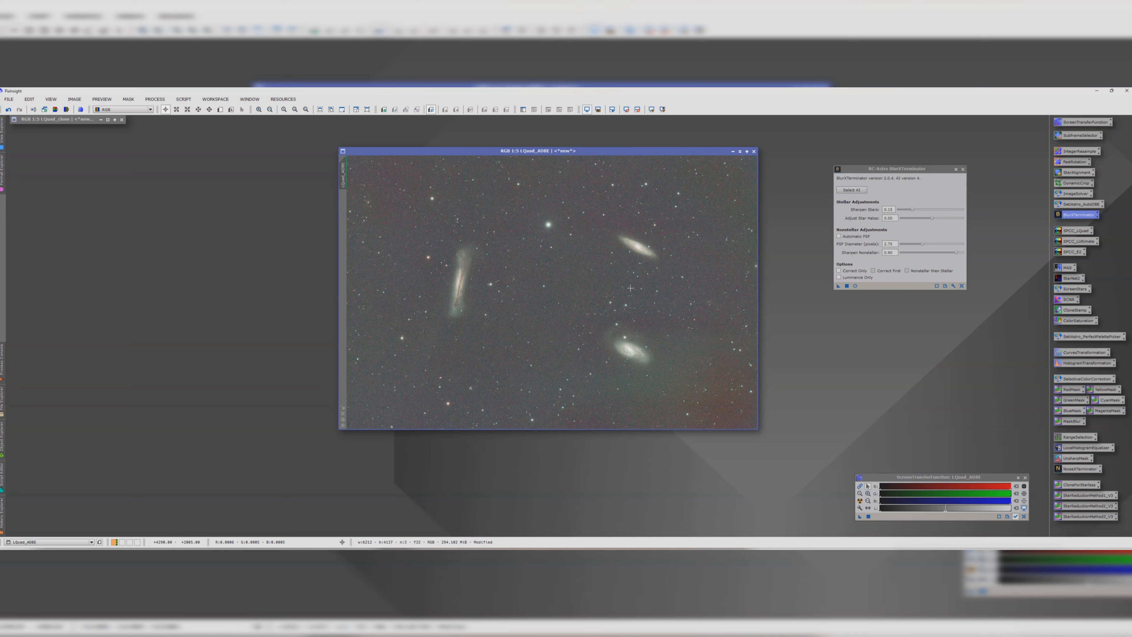
# Step: Zoom into a galaxy to compare the image before and after BlurXTerminator, then close the BlurXTerminator window
pyautogui.scroll(4, 640, 342)
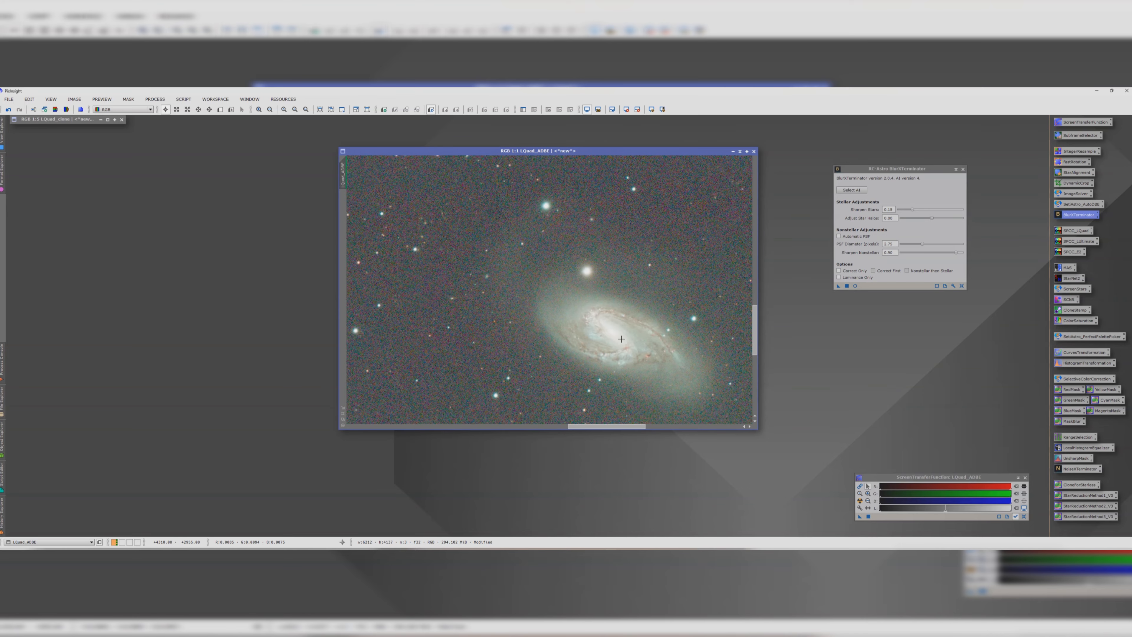
pyautogui.click(8, 110)
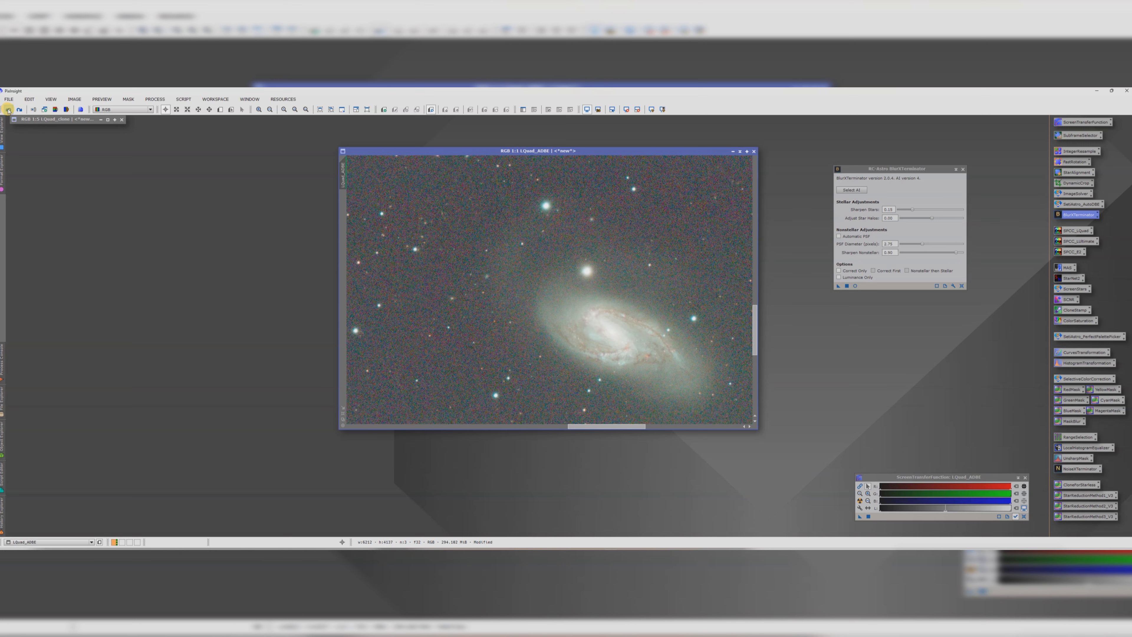
pyautogui.click(19, 110)
pyautogui.scroll(-4, 554, 281)
pyautogui.scroll(-2, 554, 281)
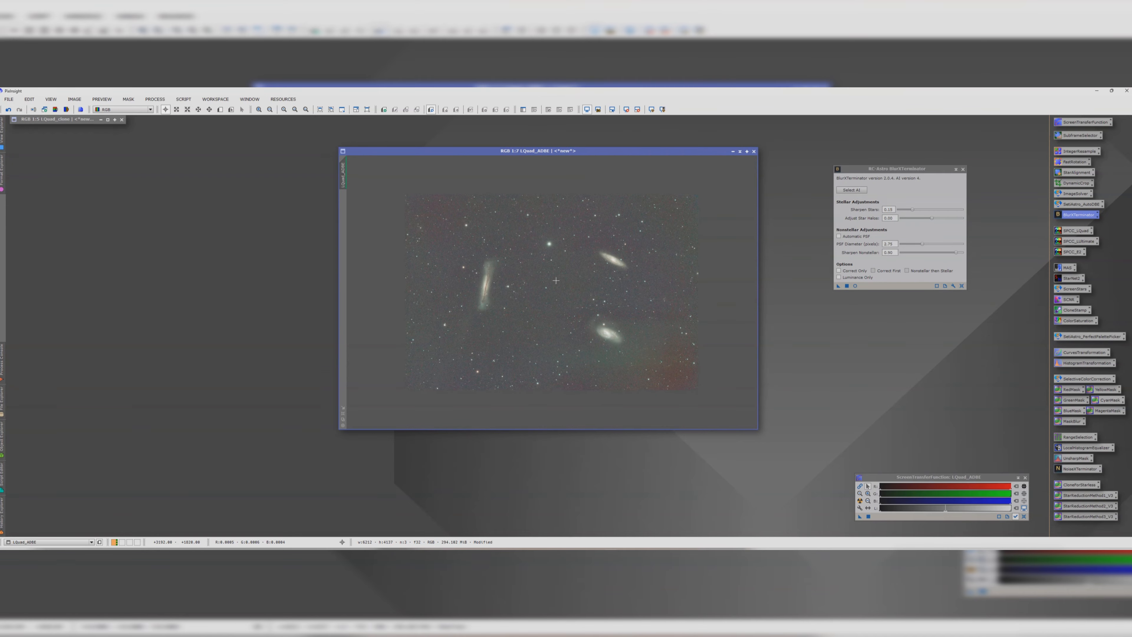
pyautogui.click(963, 169)
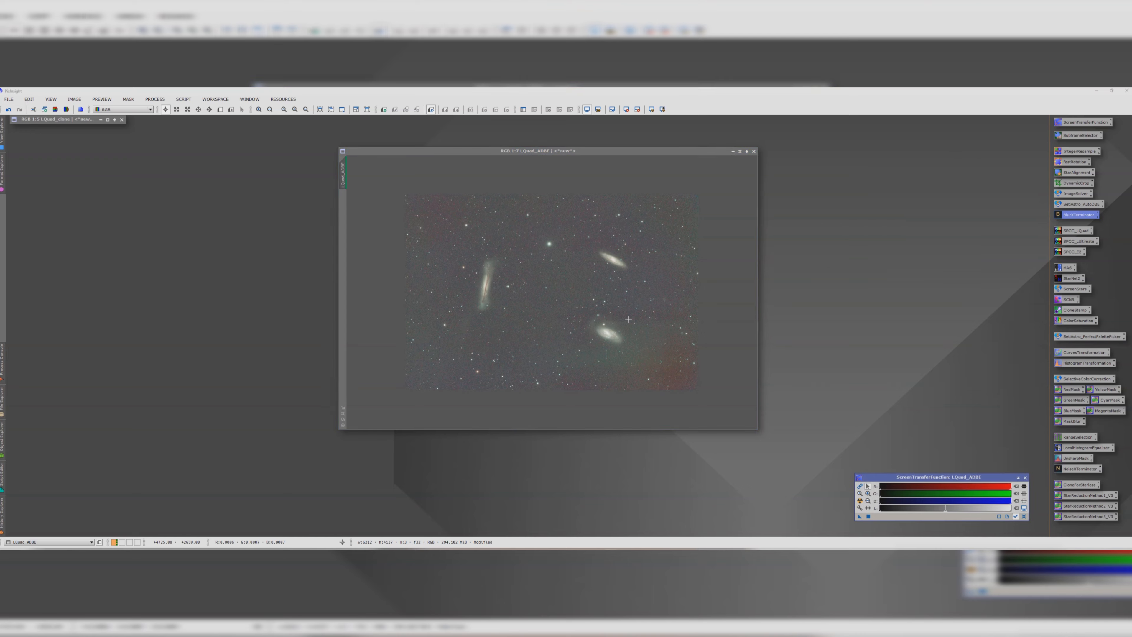
# Step: Define a small preview over an empty background patch to the right of the lower galaxy in LQuad_ADBE
pyautogui.scroll(2, 628, 319)
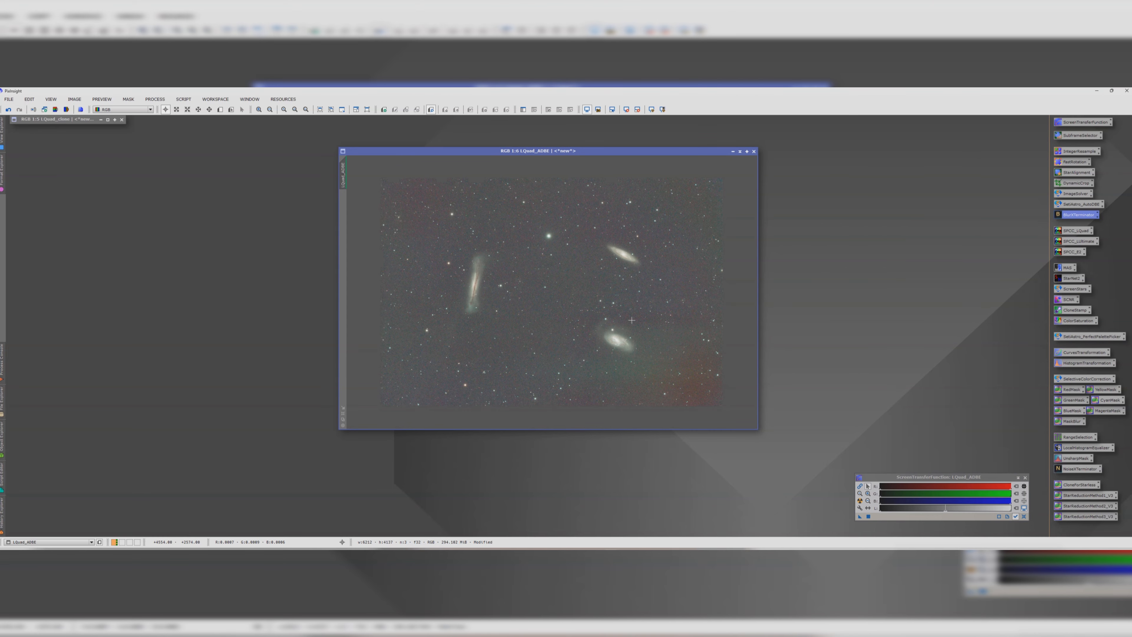
pyautogui.click(219, 110)
pyautogui.scroll(1, 697, 357)
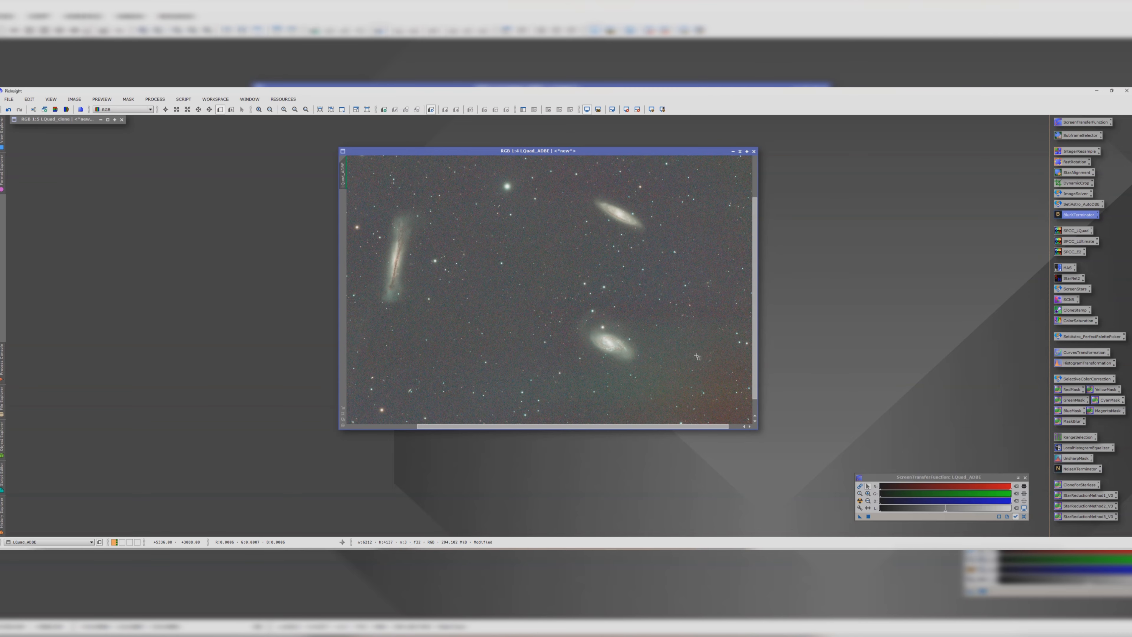
pyautogui.scroll(2, 698, 357)
pyautogui.moveTo(642, 289); pyautogui.dragTo(660, 322)
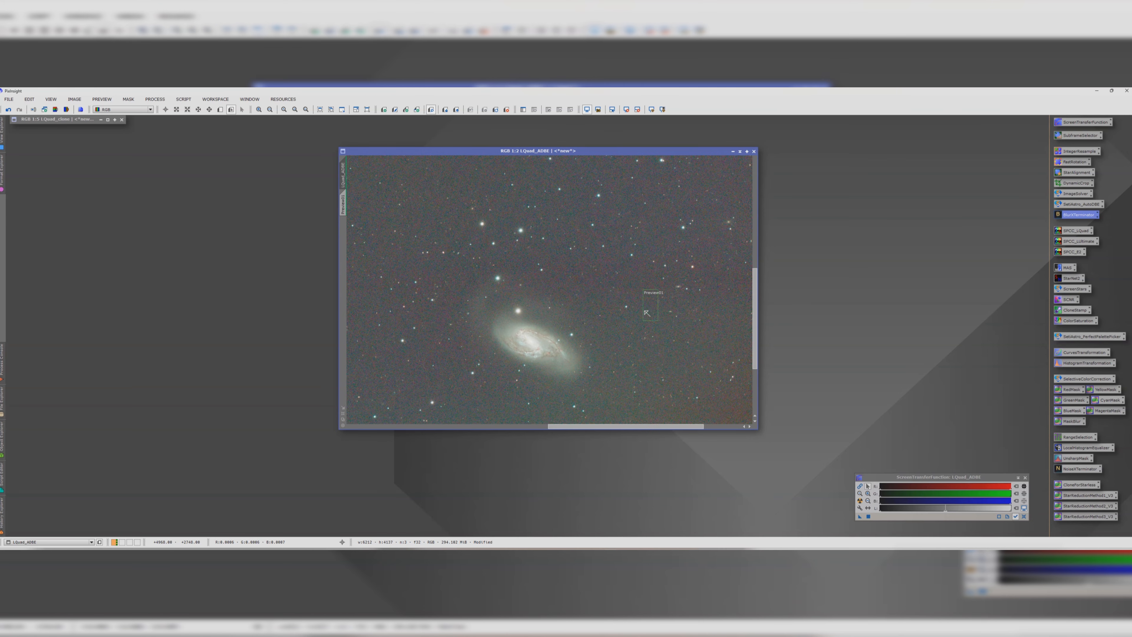
pyautogui.scroll(-3, 647, 313)
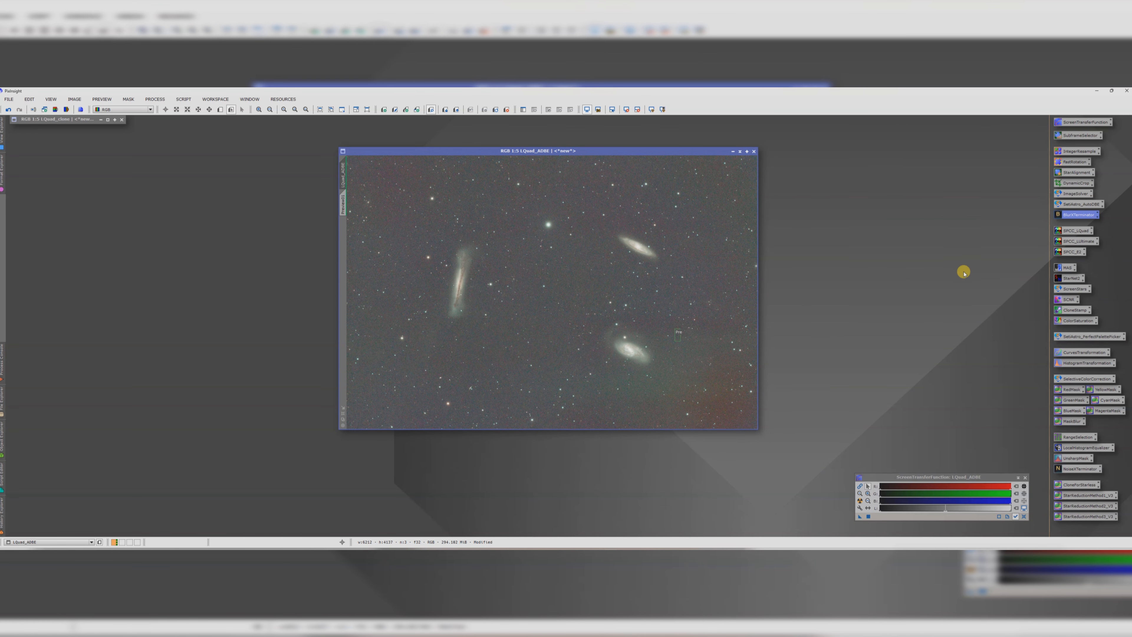
# Step: Run SpectrophotometricColorCalibration on LQuad_ADBE with its background neutralization region of interest taken from Preview01, then close the results
pyautogui.doubleClick(1069, 231)
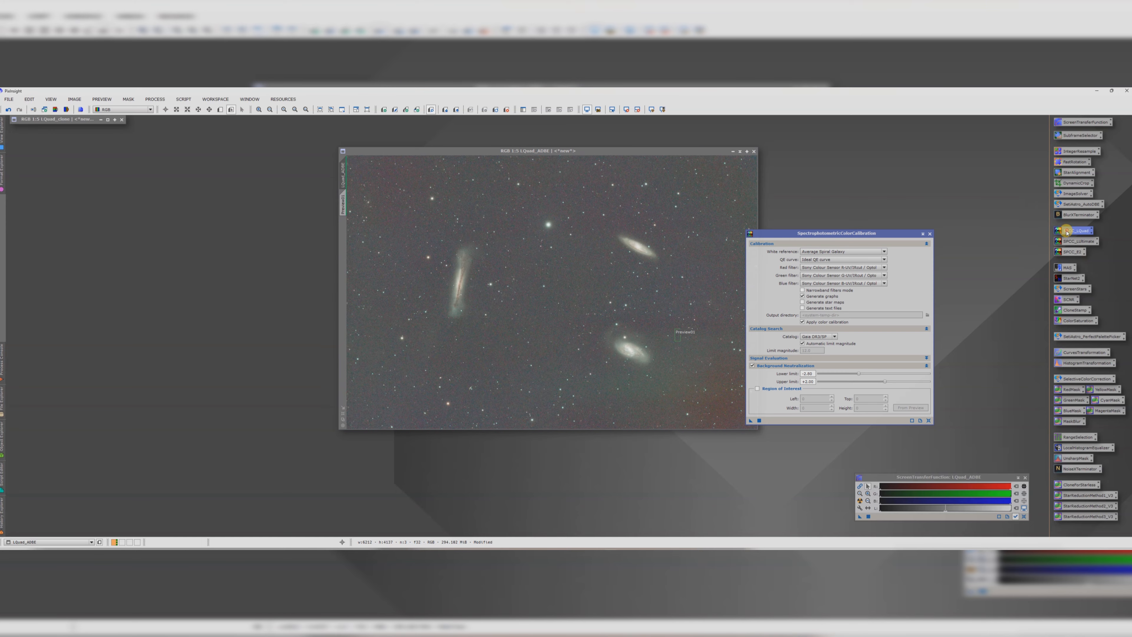
pyautogui.moveTo(847, 234); pyautogui.dragTo(915, 194)
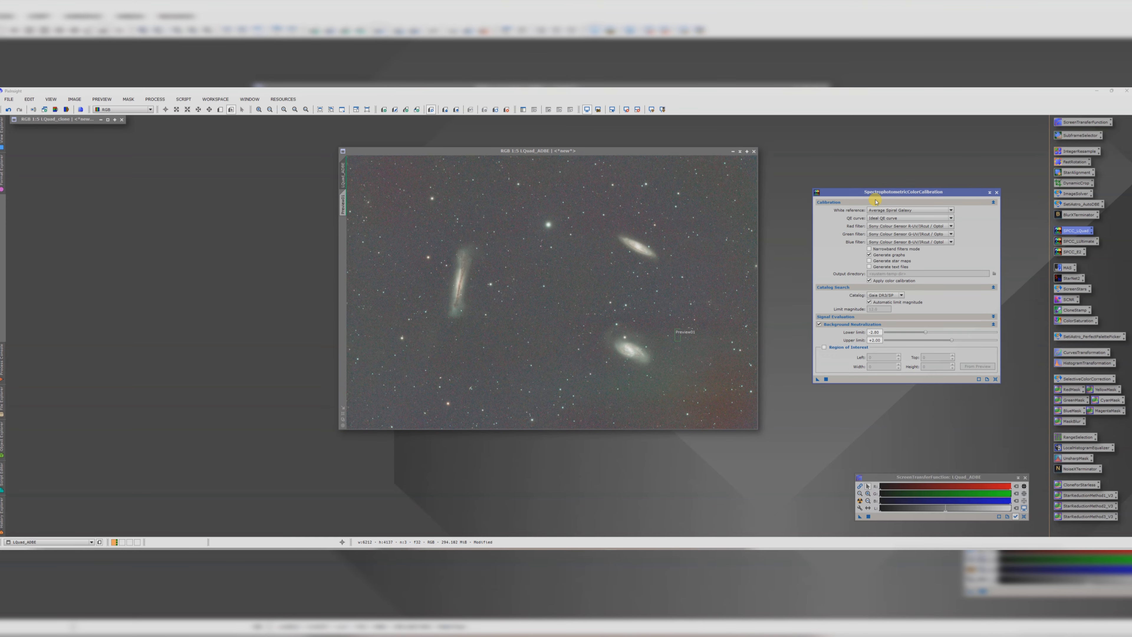
pyautogui.click(824, 347)
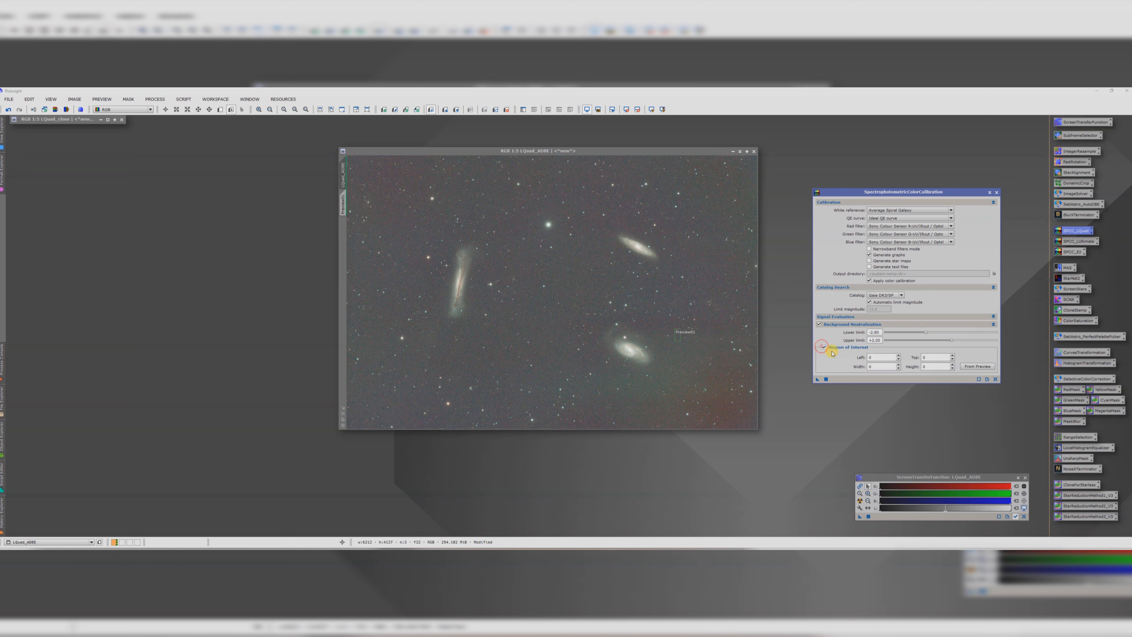
pyautogui.click(972, 366)
pyautogui.click(595, 312)
pyautogui.click(567, 327)
pyautogui.click(574, 324)
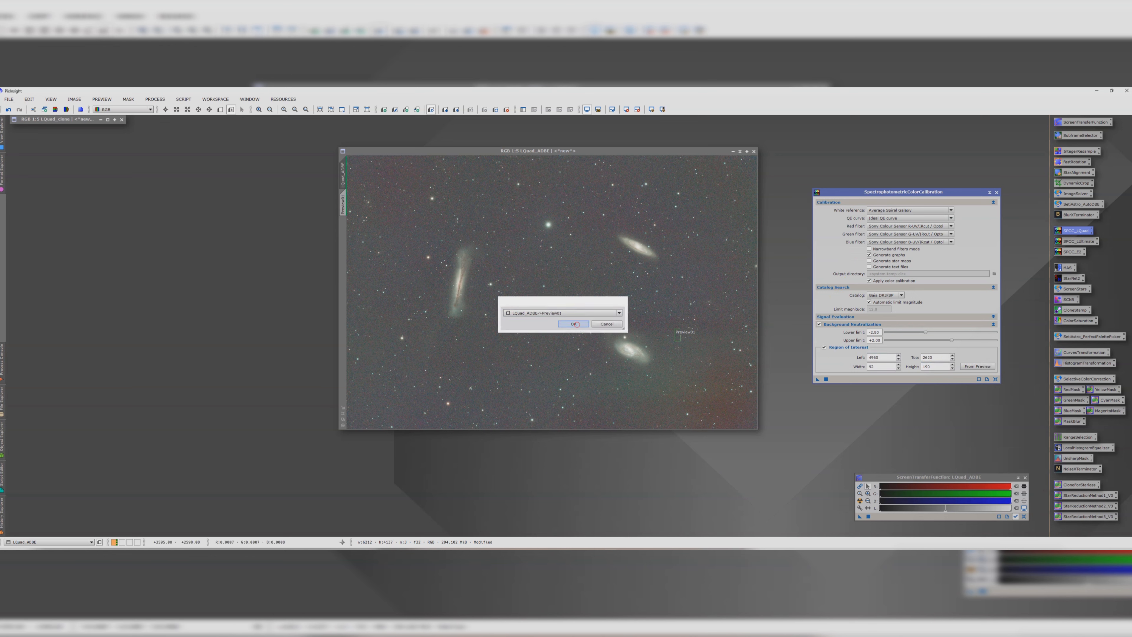
pyautogui.click(816, 379)
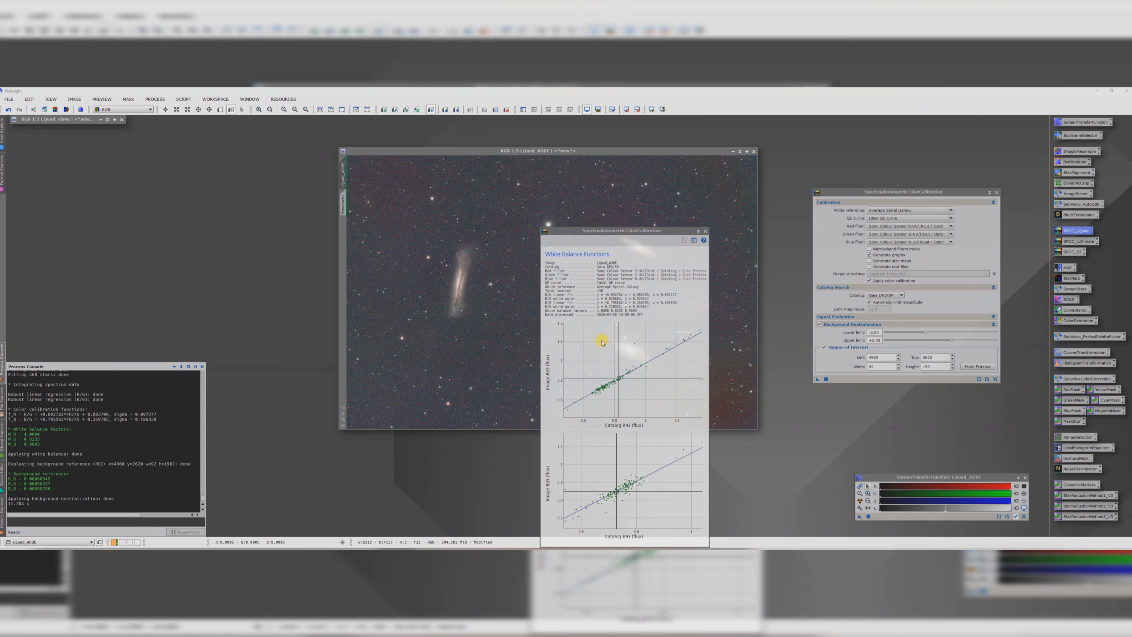
pyautogui.click(705, 230)
pyautogui.scroll(-1, 672, 307)
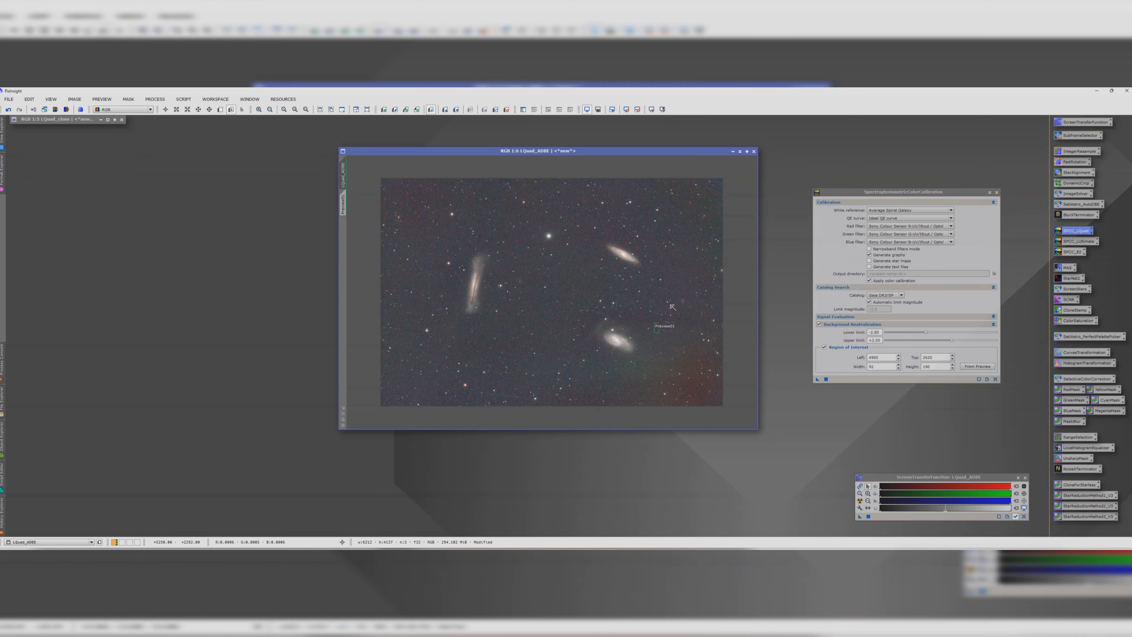
pyautogui.scroll(1, 677, 310)
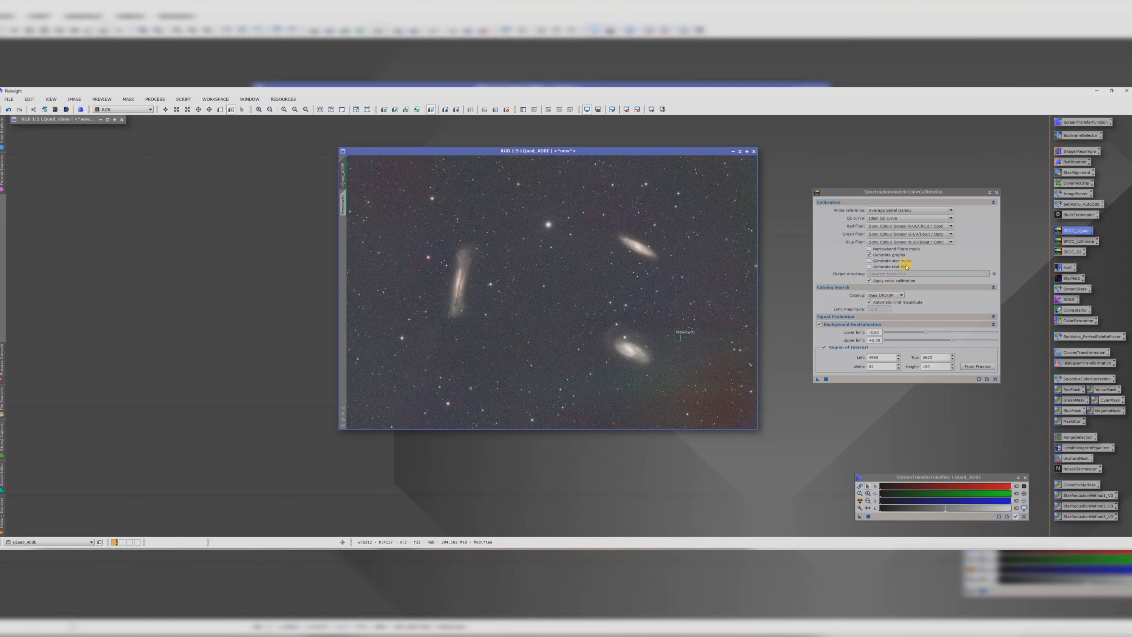
pyautogui.click(997, 195)
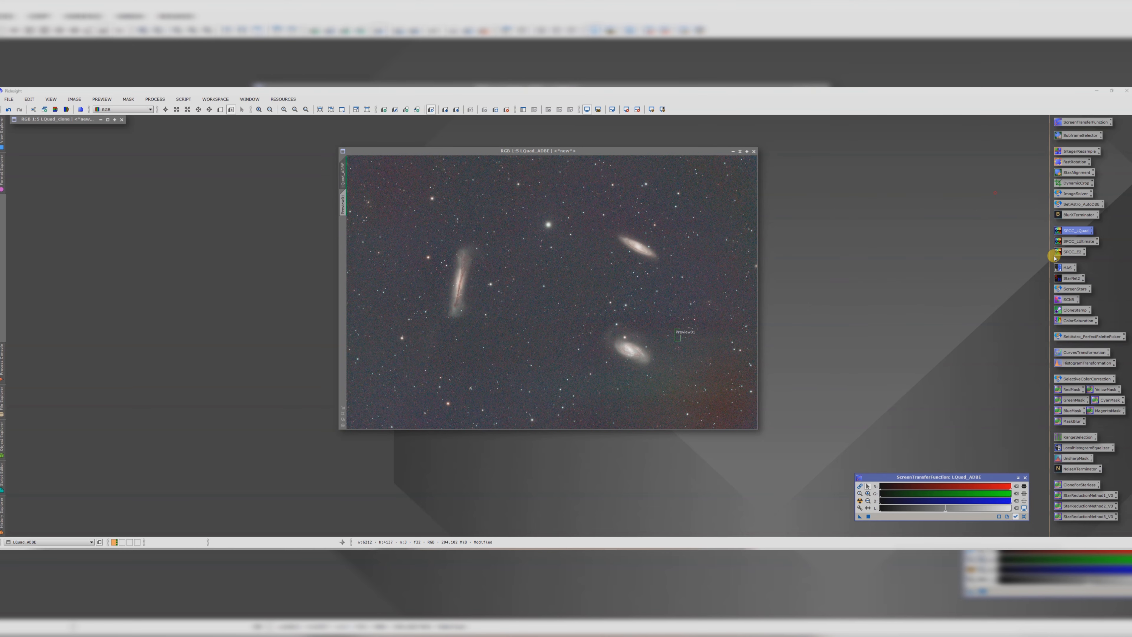
# Step: Open MultiscaleAdaptiveStretch, reset the screen stretch on the image, and open the real-time preview
pyautogui.doubleClick(1066, 267)
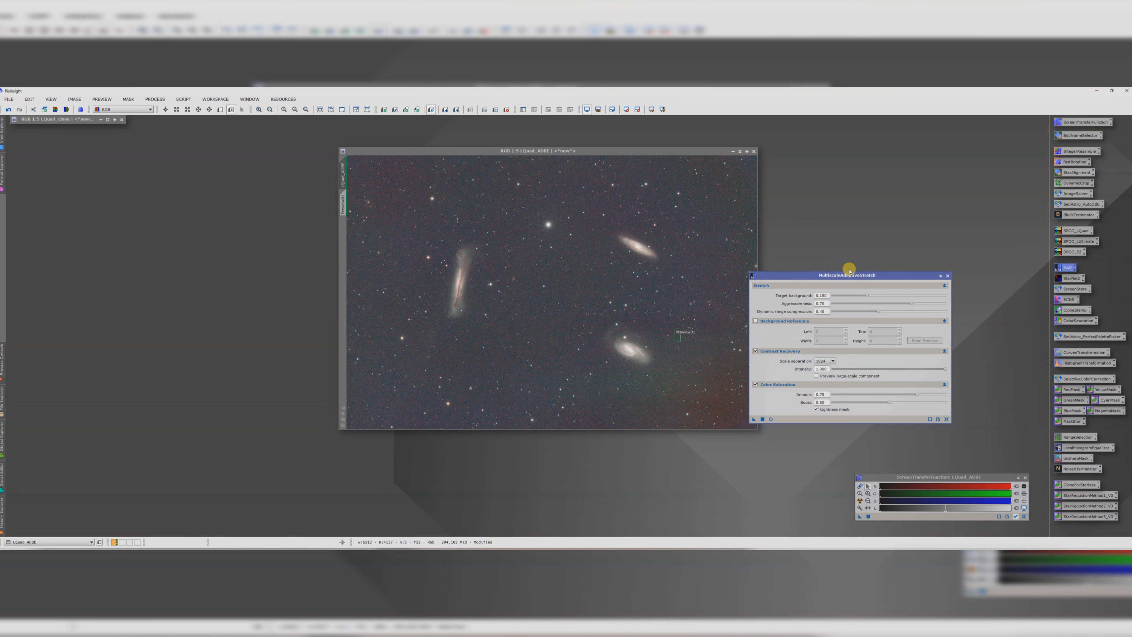
pyautogui.moveTo(850, 269); pyautogui.dragTo(875, 254)
pyautogui.moveTo(579, 151); pyautogui.dragTo(506, 152)
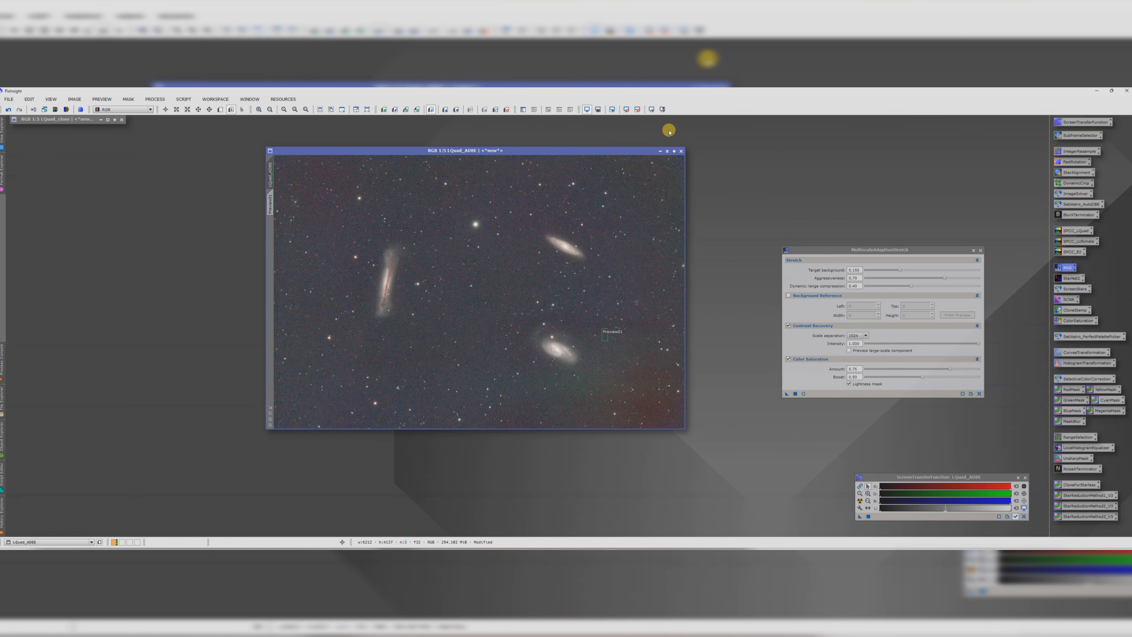
pyautogui.click(626, 111)
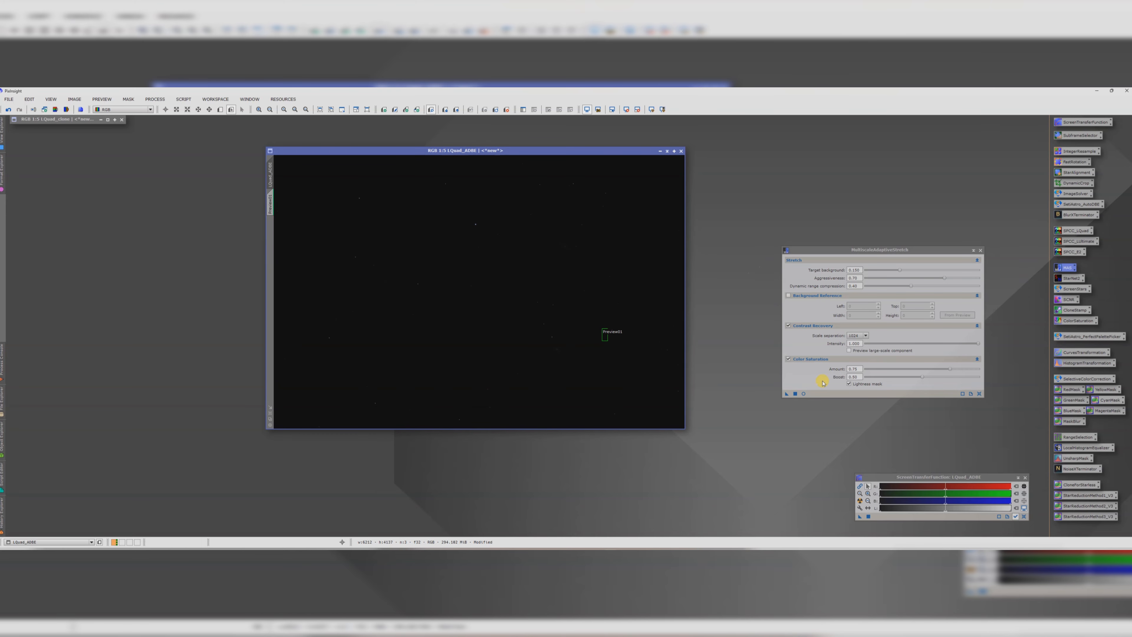
pyautogui.click(803, 394)
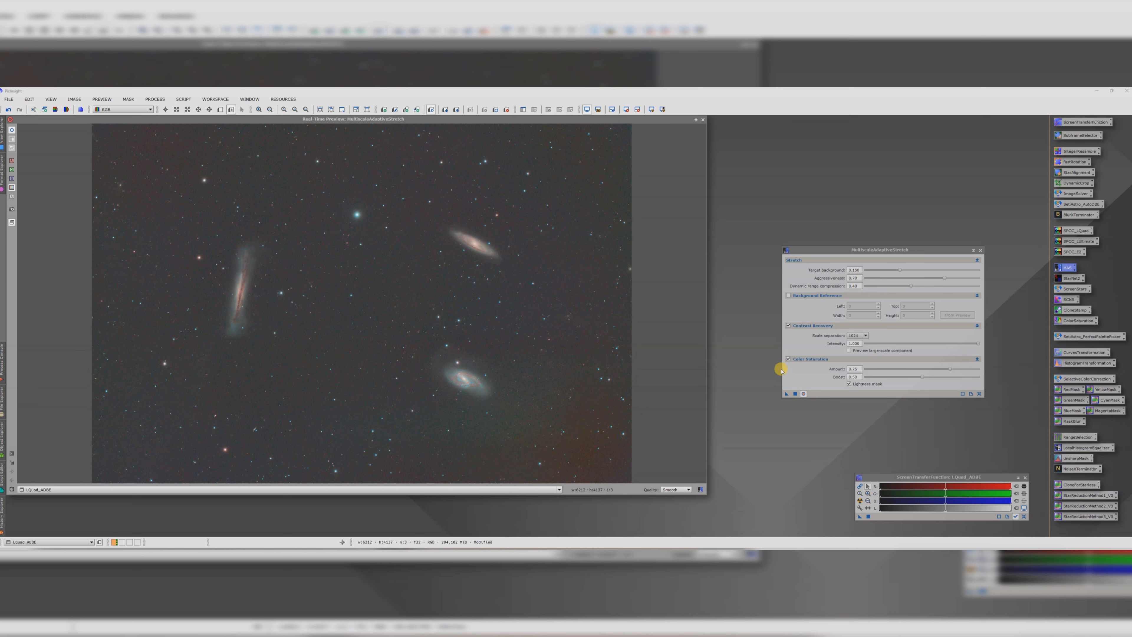
# Step: Enable the background reference from Preview01, apply MultiscaleAdaptiveStretch to the image, and close the dialog and preview
pyautogui.click(788, 296)
pyautogui.click(952, 315)
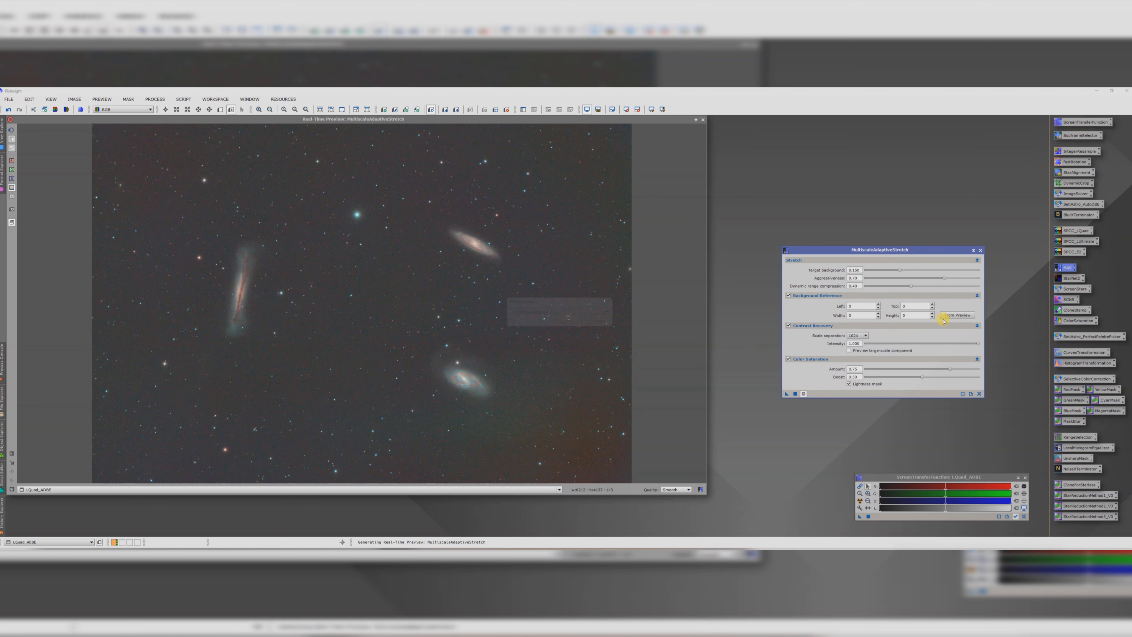
pyautogui.click(574, 313)
pyautogui.click(546, 326)
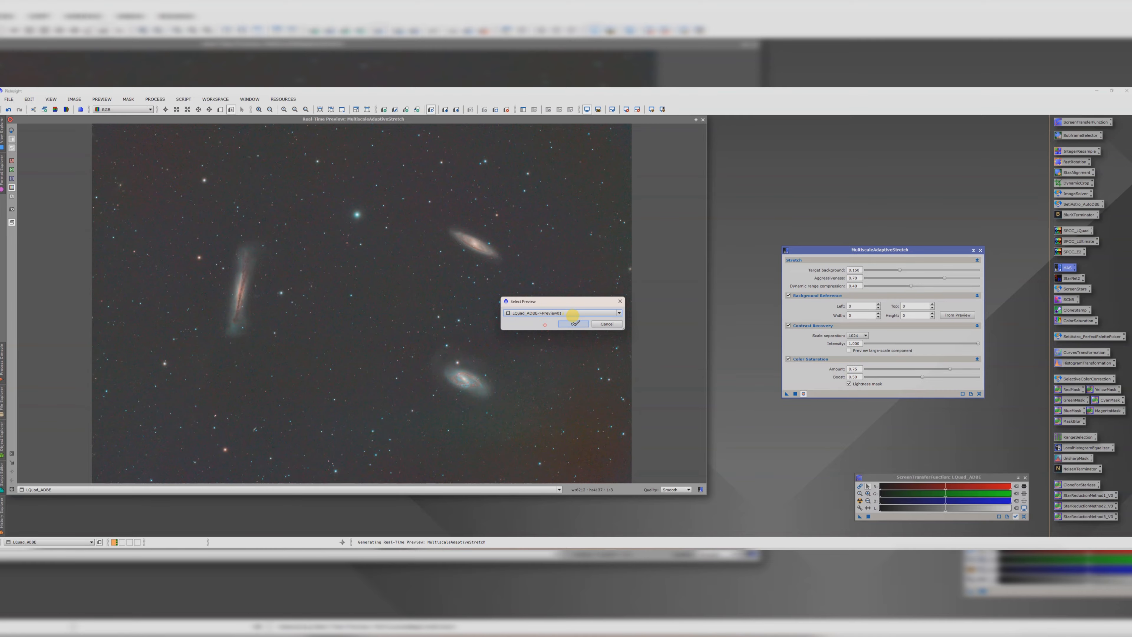
pyautogui.click(574, 320)
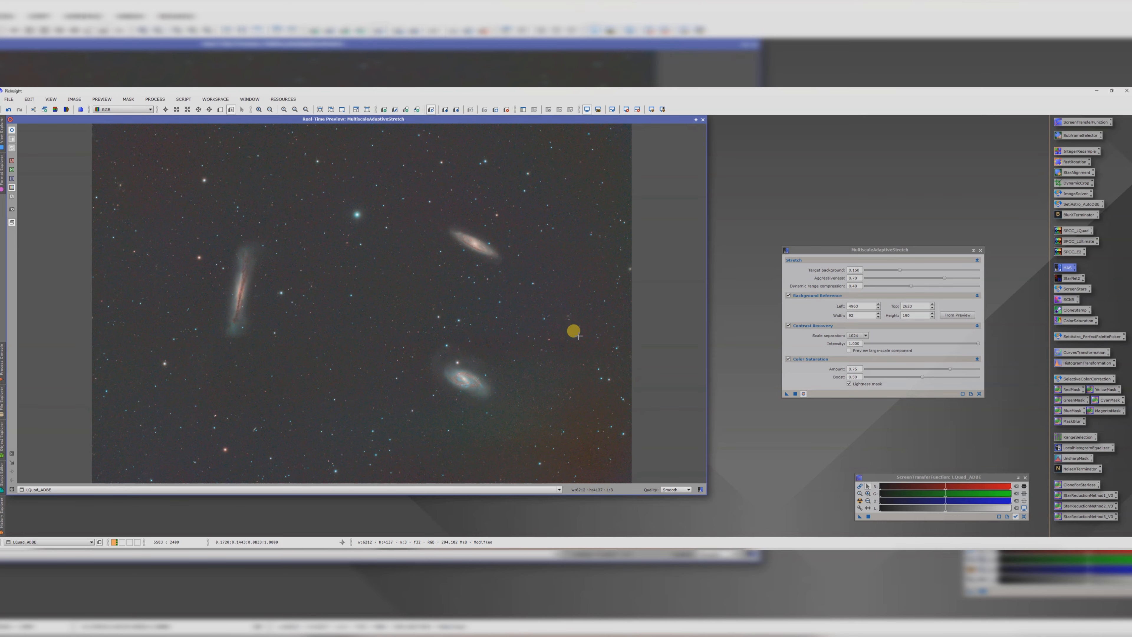
pyautogui.click(795, 394)
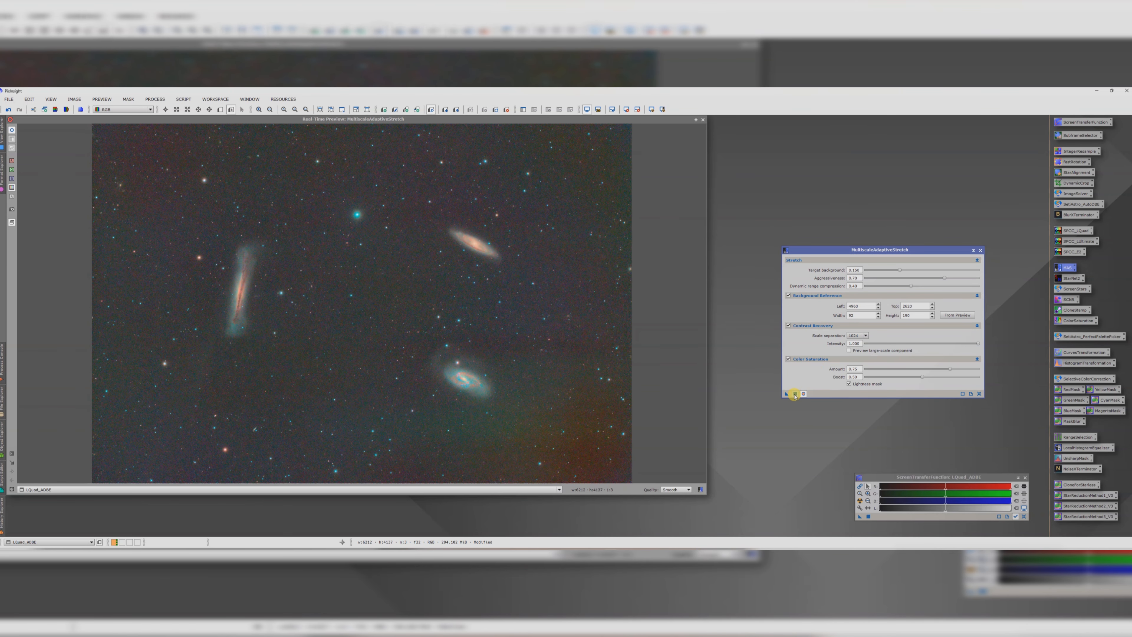
pyautogui.click(980, 250)
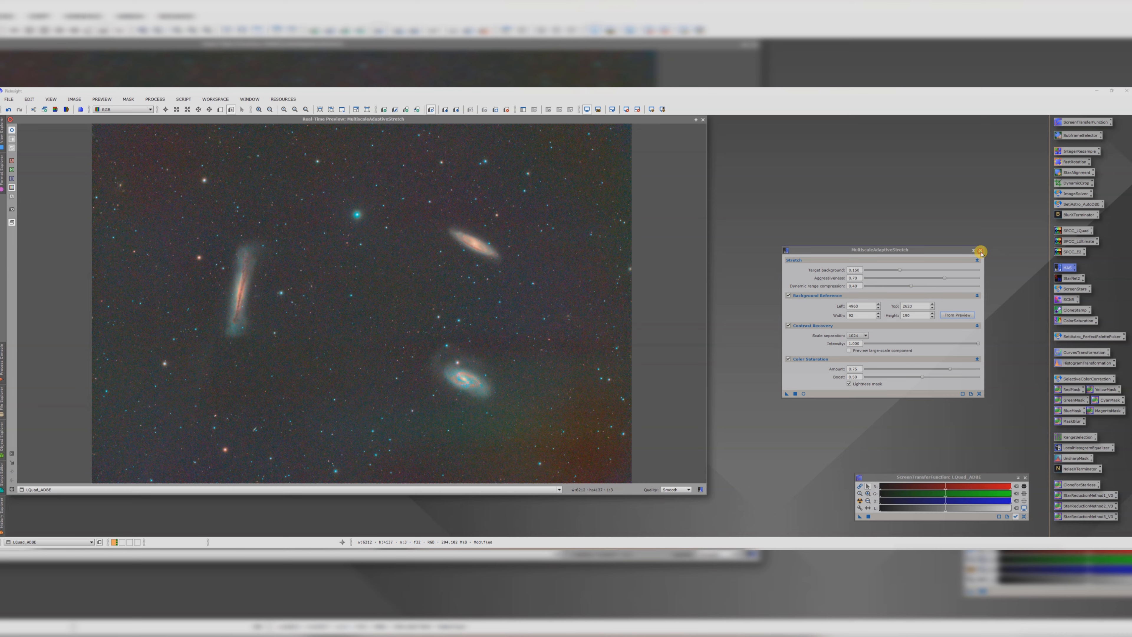
pyautogui.click(703, 119)
# Step: Delete Preview01 from the image and rename the image LQuad_MAS
pyautogui.moveTo(561, 144); pyautogui.dragTo(752, 143)
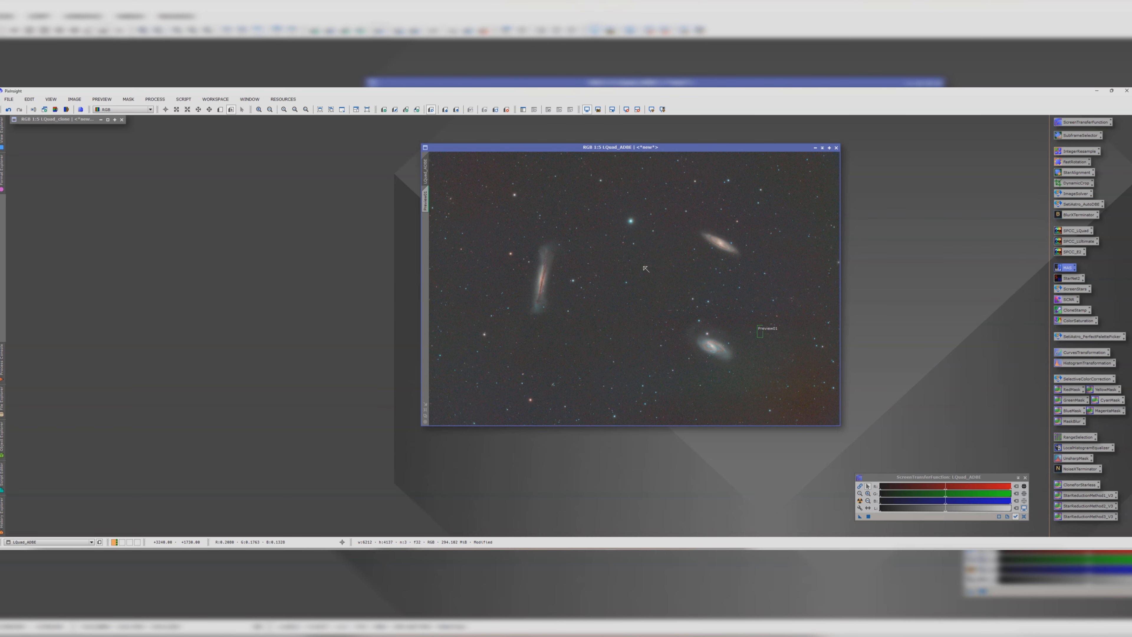
pyautogui.click(425, 200)
pyautogui.rightClick(425, 202)
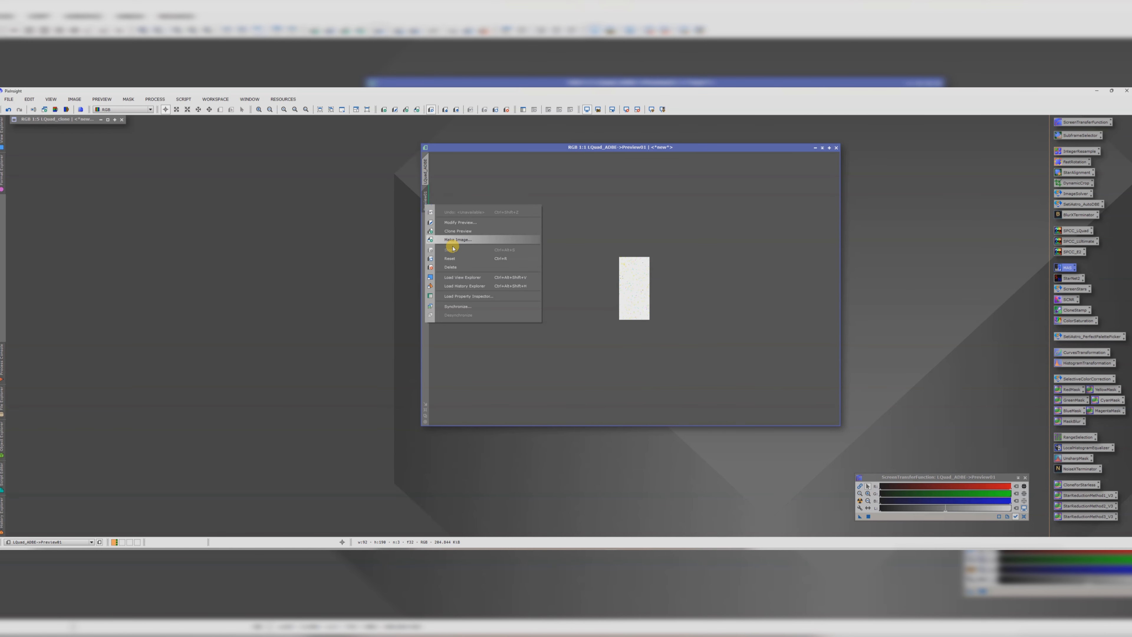
pyautogui.click(456, 268)
pyautogui.doubleClick(426, 174)
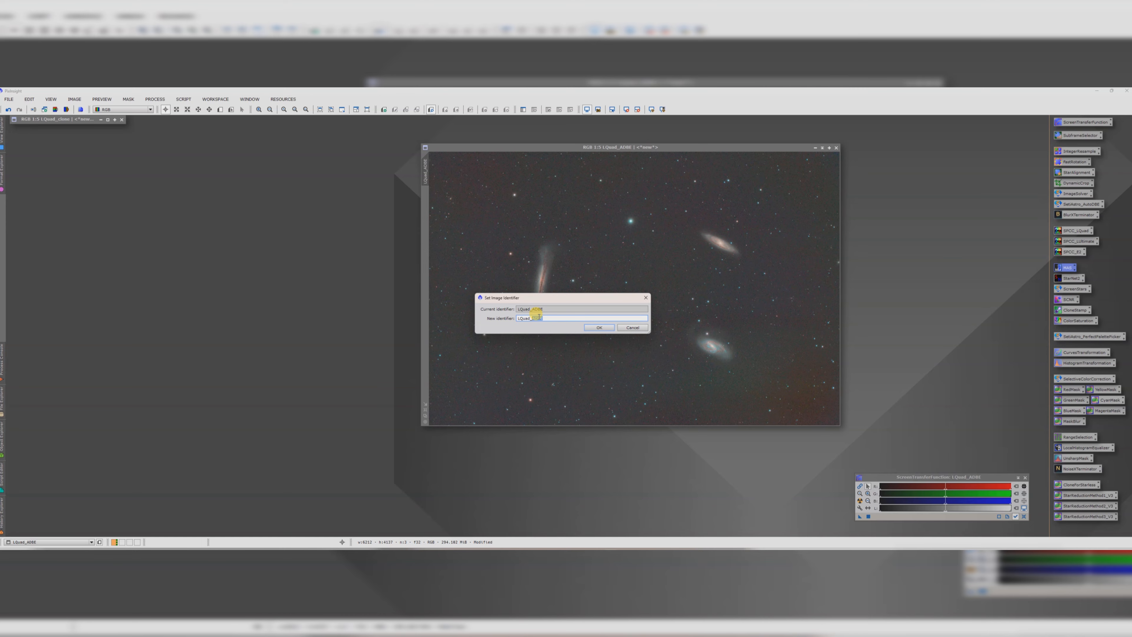
pyautogui.press('Return')
# Step: Clone the LQuad_MAS image and park the clone with the other minimized windows
pyautogui.moveTo(416, 172); pyautogui.dragTo(326, 272)
pyautogui.click(602, 212)
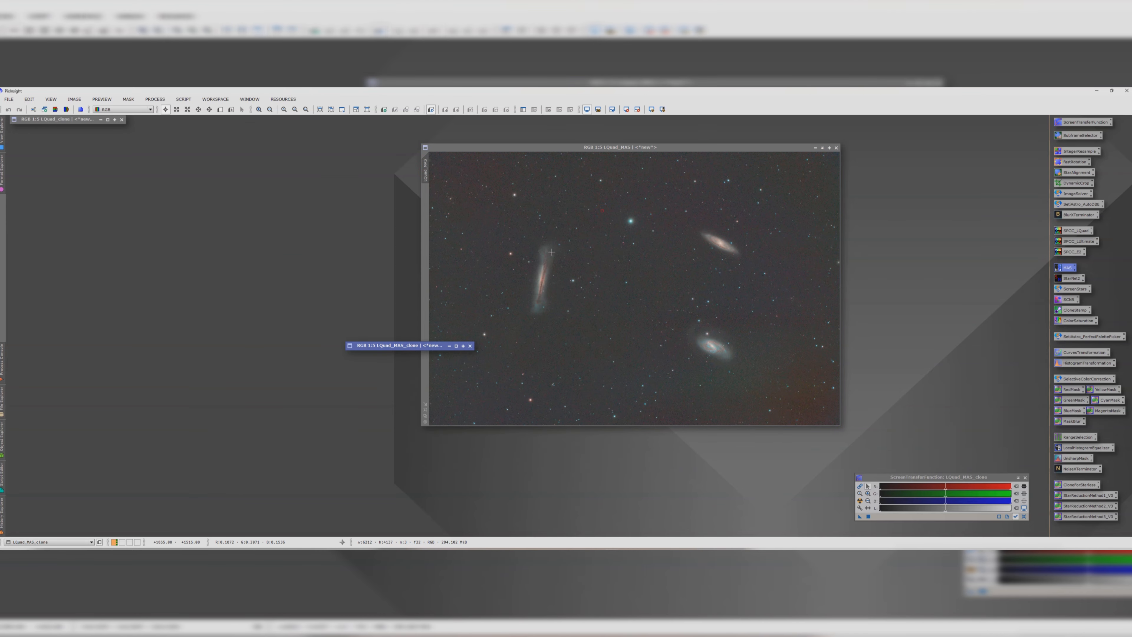
pyautogui.moveTo(434, 347); pyautogui.dragTo(102, 134)
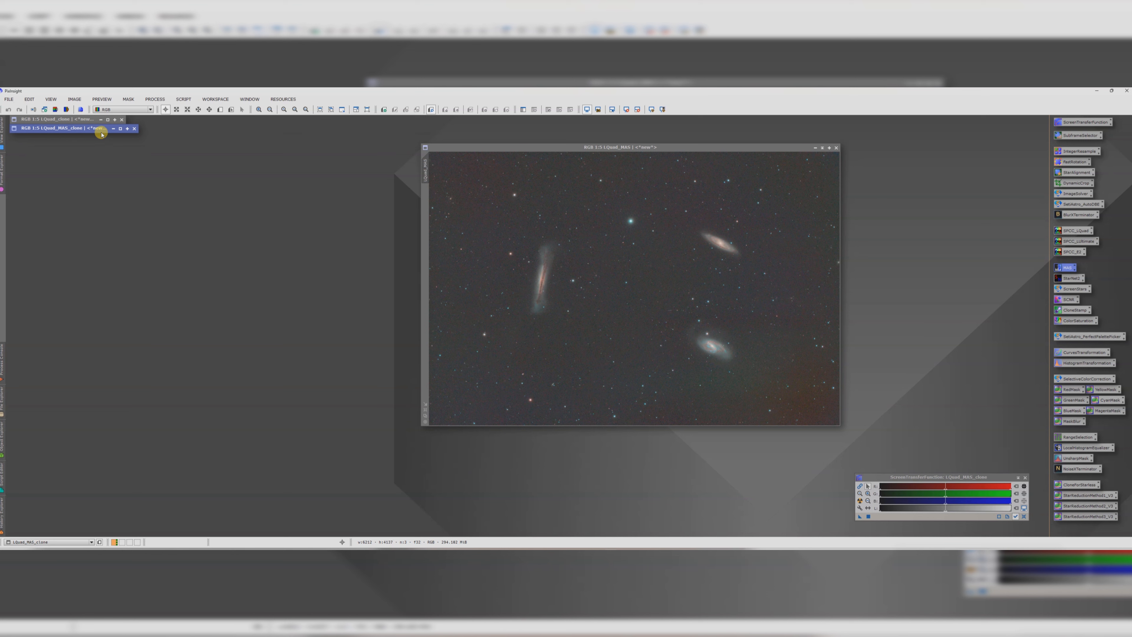
# Step: Zoom and pan around the stretched image to inspect the galaxies' detail
pyautogui.moveTo(621, 147); pyautogui.dragTo(602, 149)
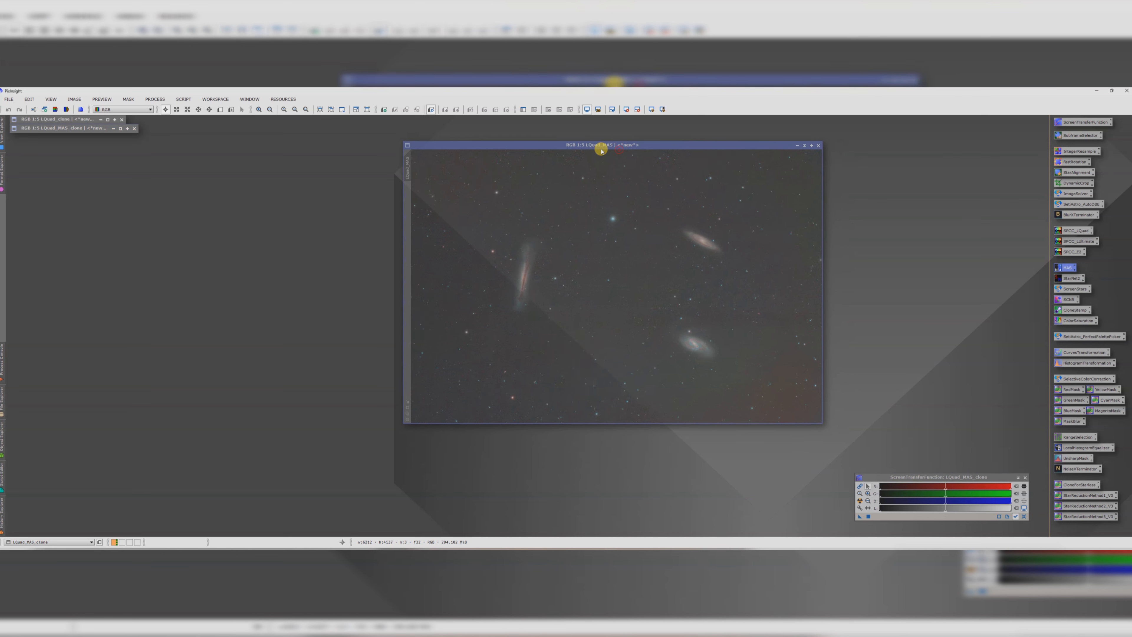
pyautogui.scroll(-1, 656, 247)
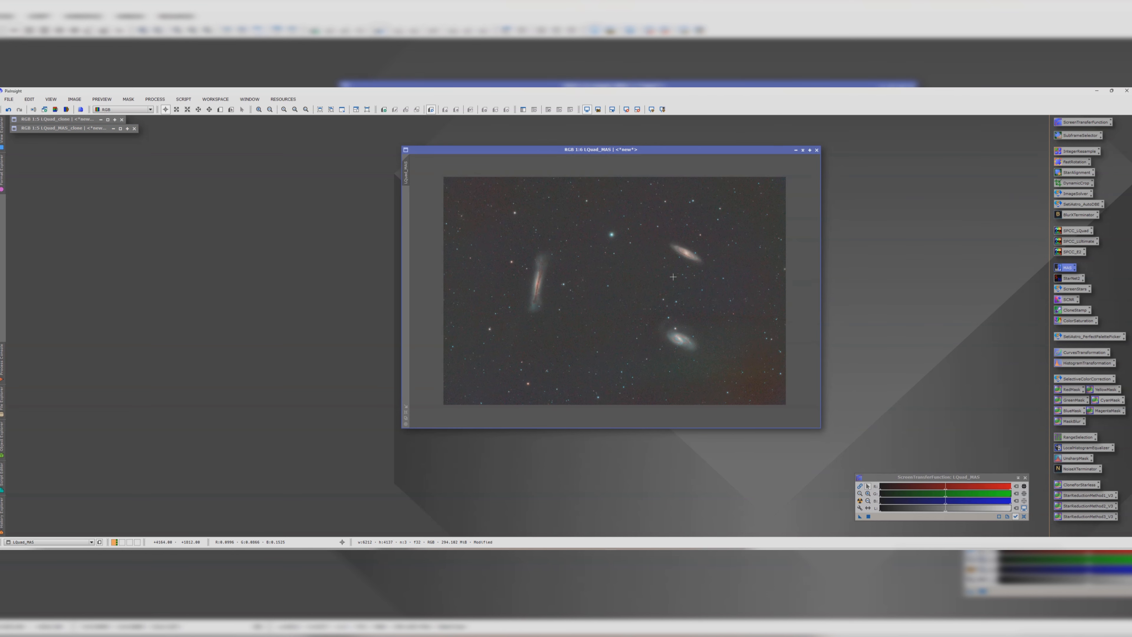
pyautogui.scroll(1, 727, 286)
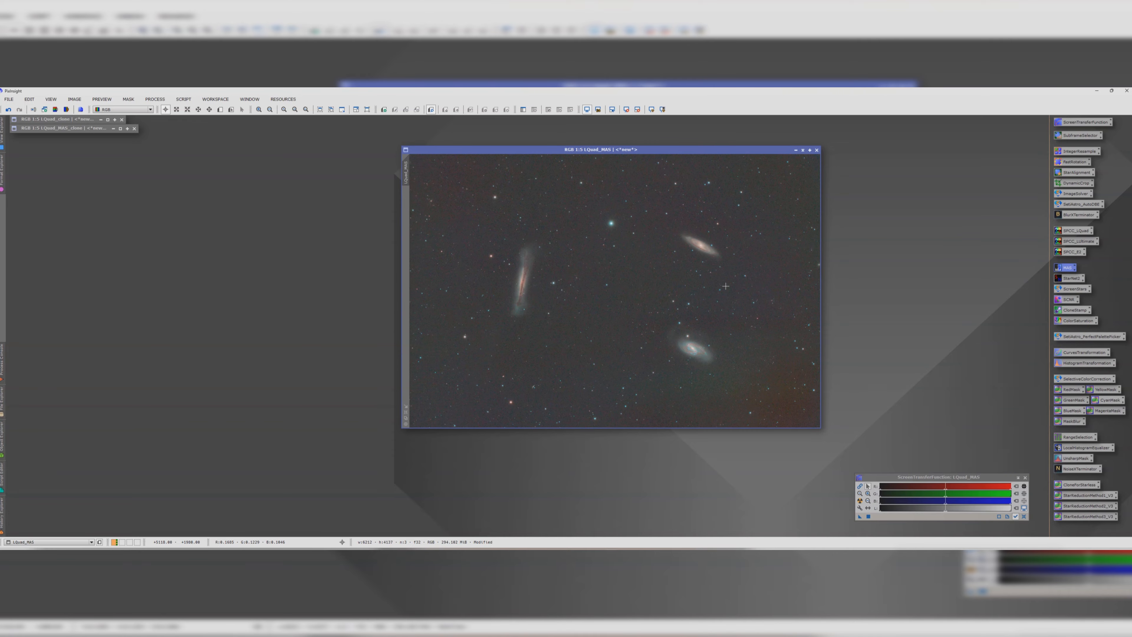
pyautogui.scroll(4, 522, 311)
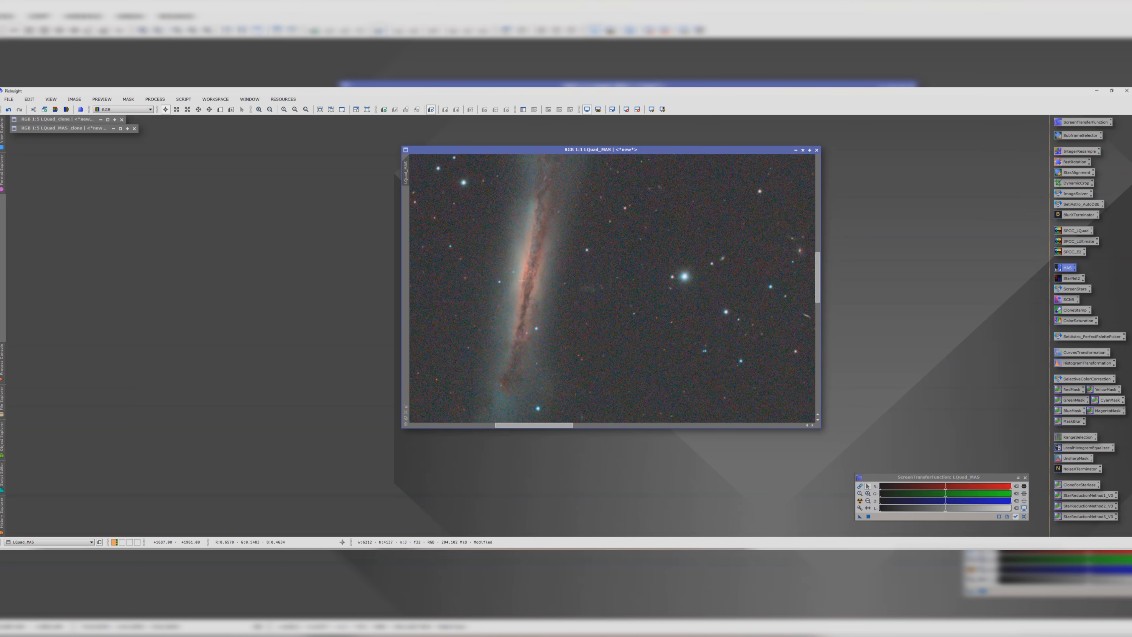
pyautogui.scroll(-2, 522, 312)
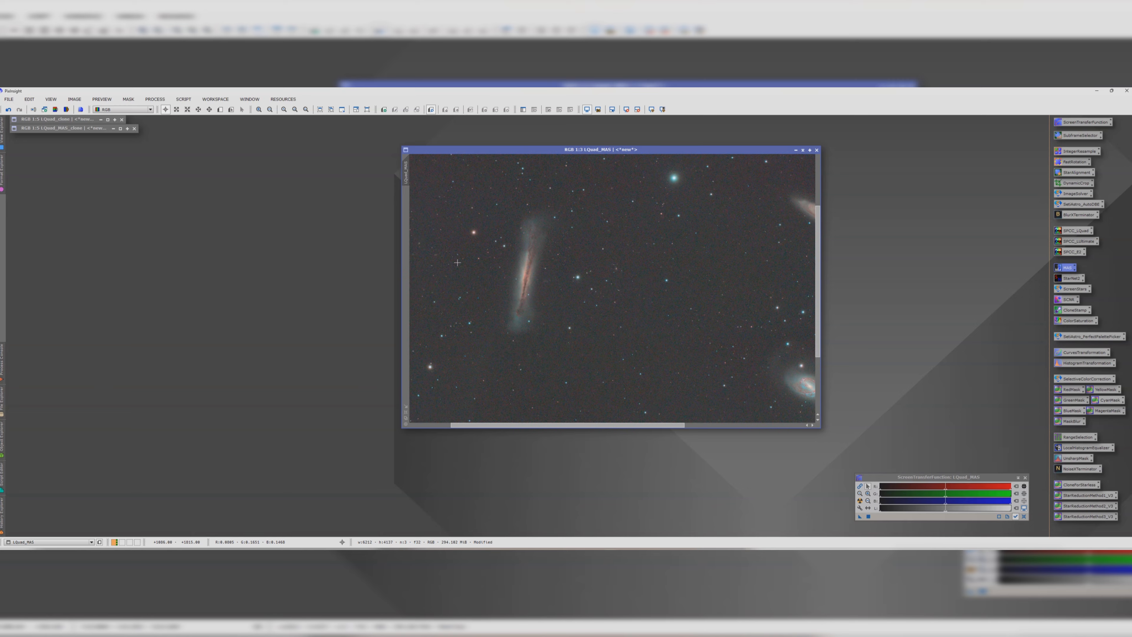
pyautogui.moveTo(557, 426); pyautogui.dragTo(611, 425)
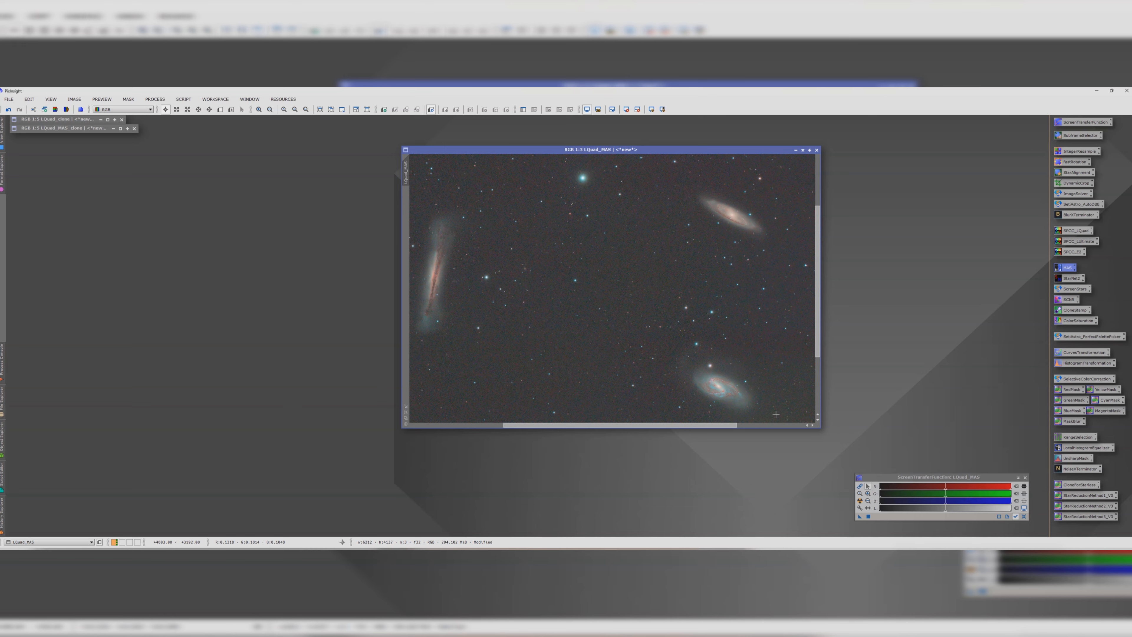
pyautogui.moveTo(819, 427); pyautogui.dragTo(873, 488)
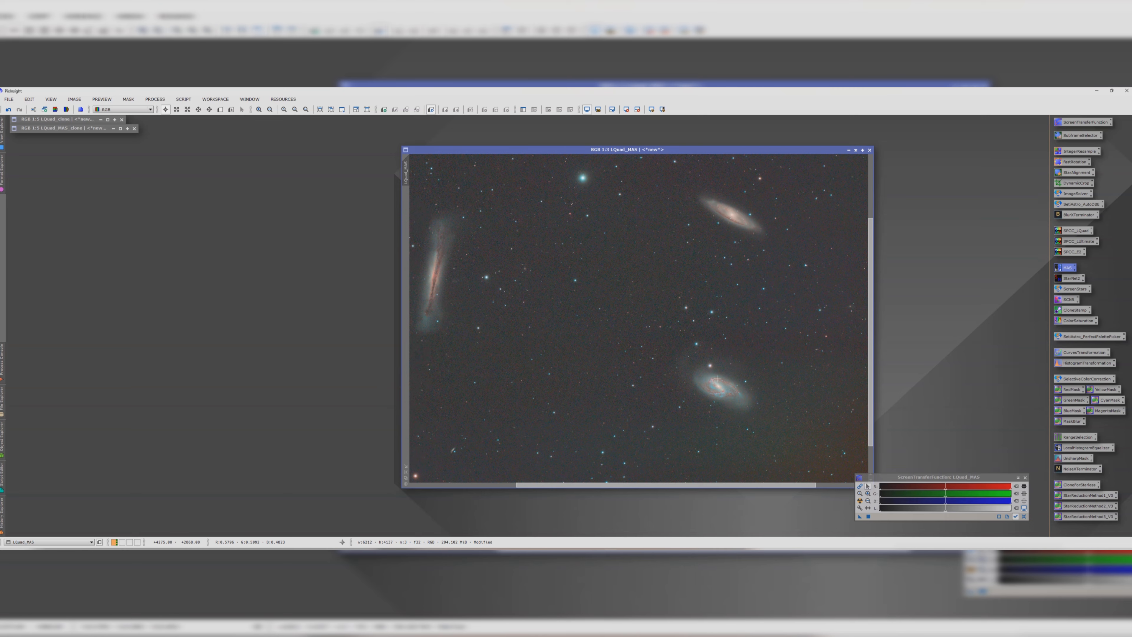
pyautogui.scroll(-2, 716, 372)
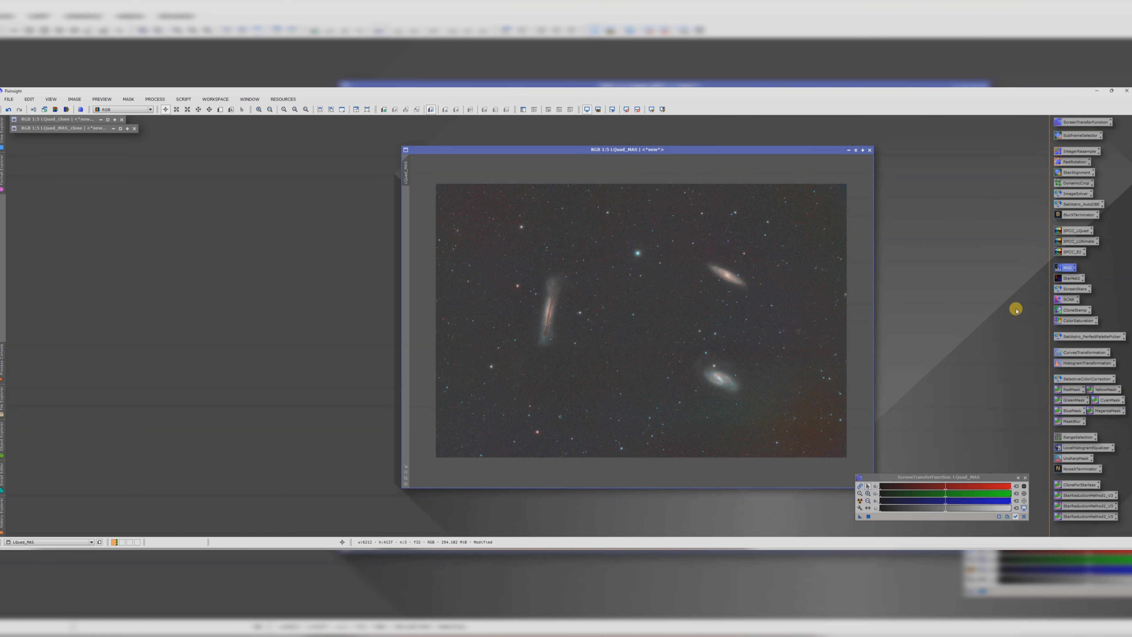
# Step: Open CurvesTransformation with real-time preview and add a point lifting the midtones of the RGB curve
pyautogui.doubleClick(1068, 352)
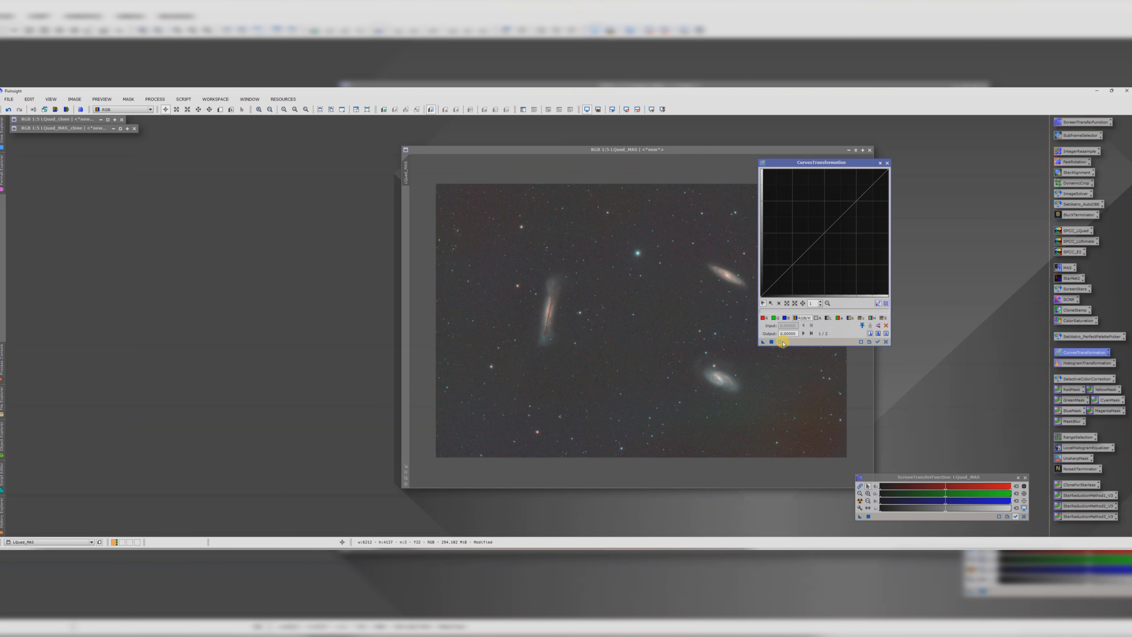
pyautogui.click(780, 342)
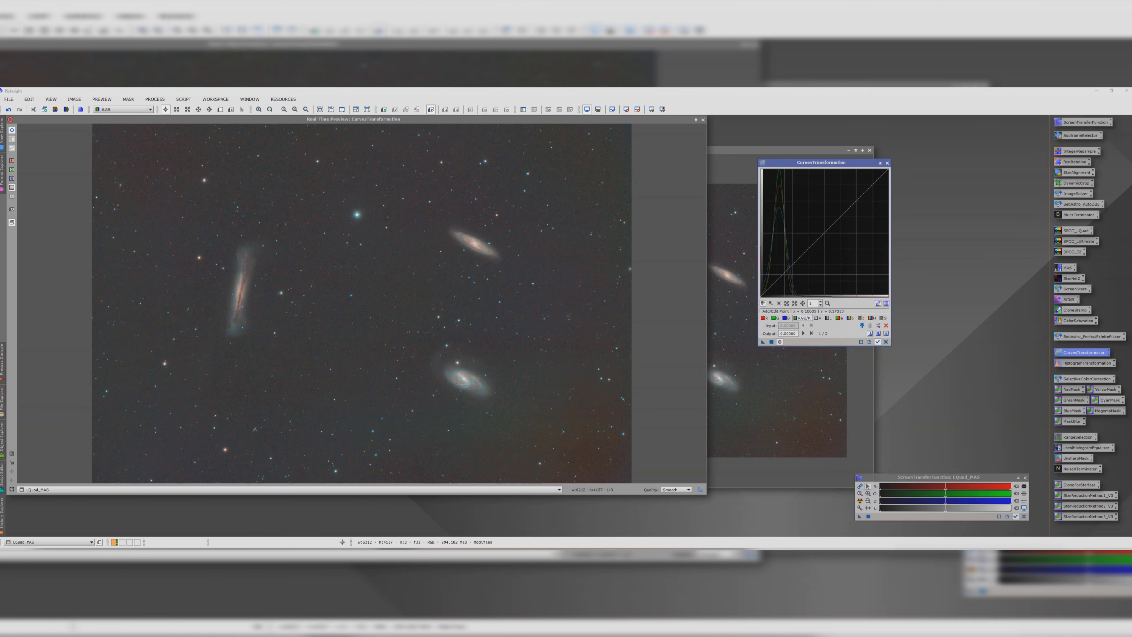
pyautogui.moveTo(785, 274); pyautogui.dragTo(809, 254)
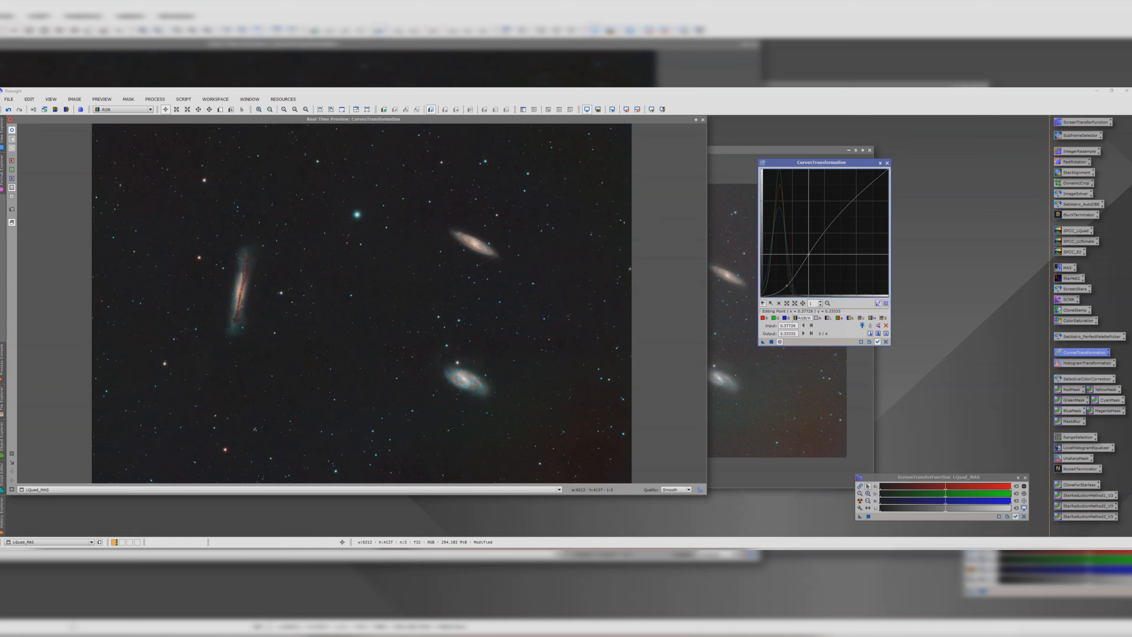
# Step: Compare the curved preview with the original, apply the curve to LQuad_MAS, and close the dialog and preview
pyautogui.click(12, 130)
pyautogui.click(12, 131)
pyautogui.click(13, 130)
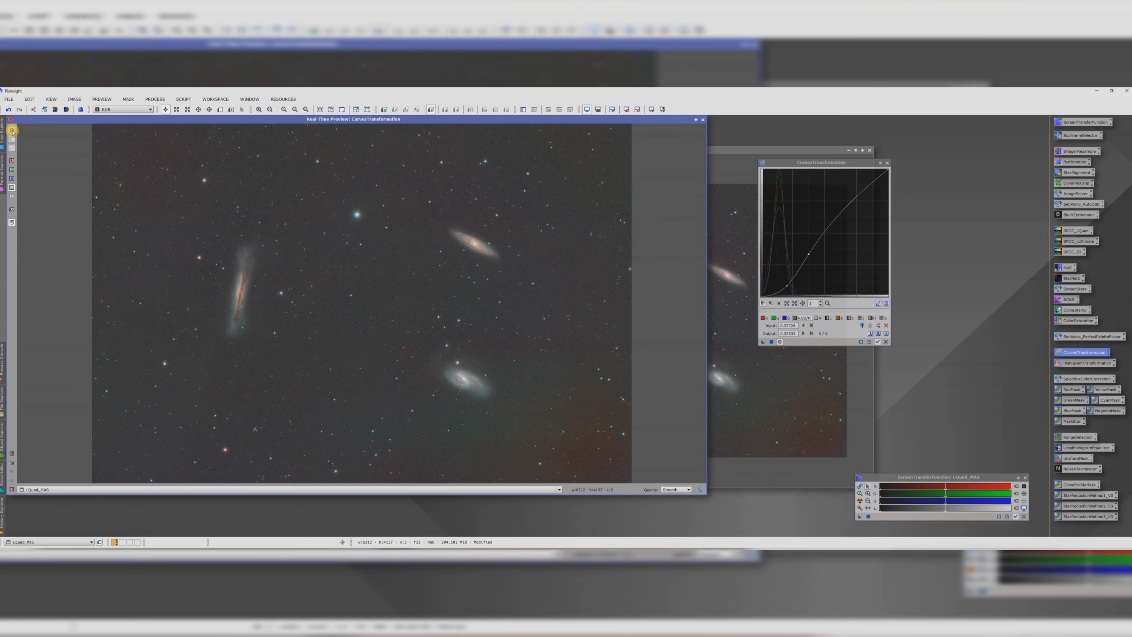
pyautogui.click(12, 130)
pyautogui.click(772, 342)
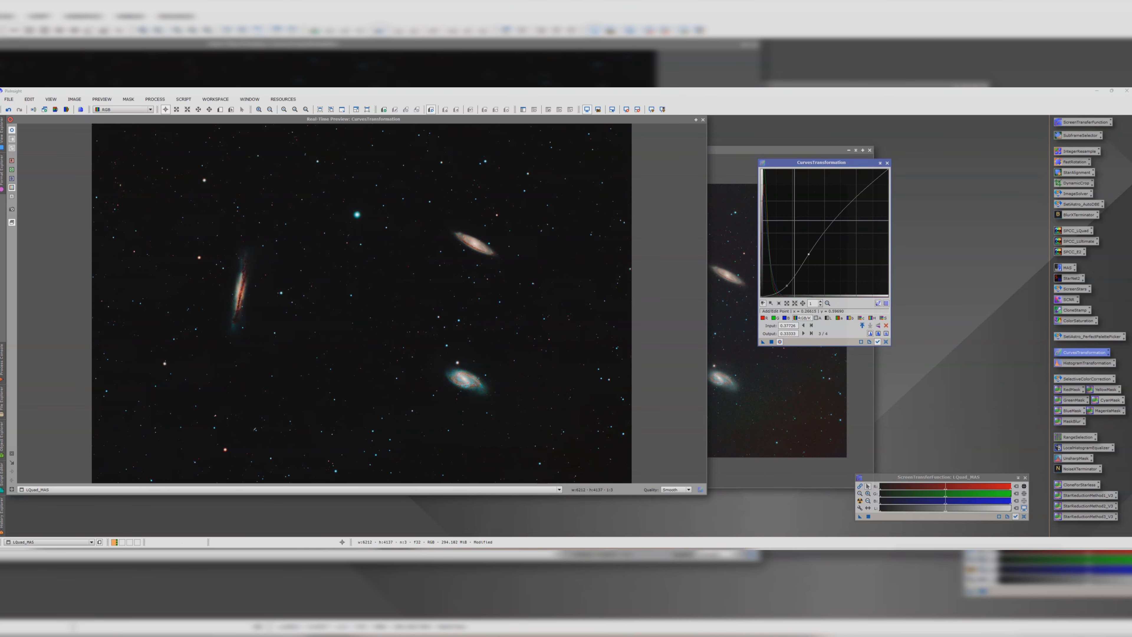
pyautogui.click(887, 163)
pyautogui.click(703, 120)
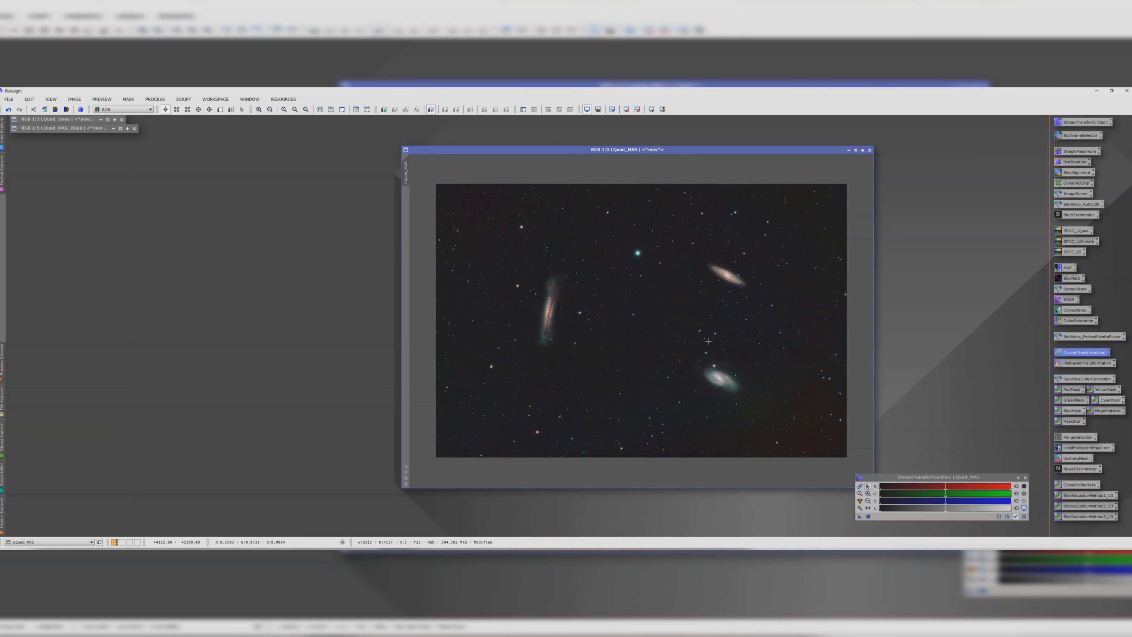
# Step: Move the image window and zoom in and out to inspect the galaxies after the curve
pyautogui.moveTo(607, 148); pyautogui.dragTo(509, 119)
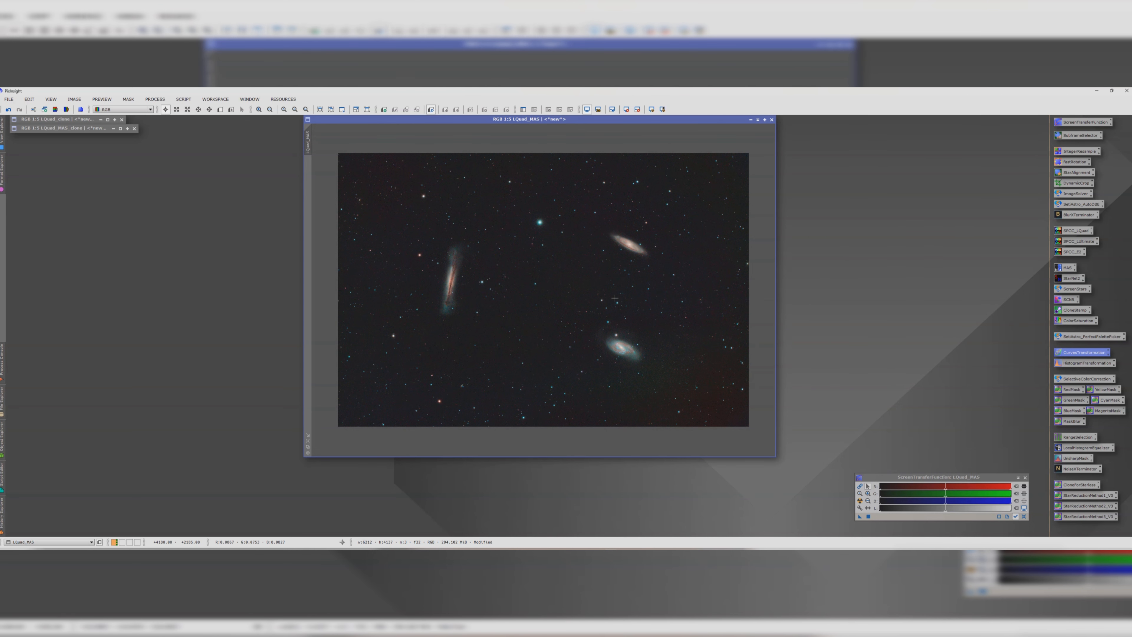
pyautogui.scroll(2, 645, 317)
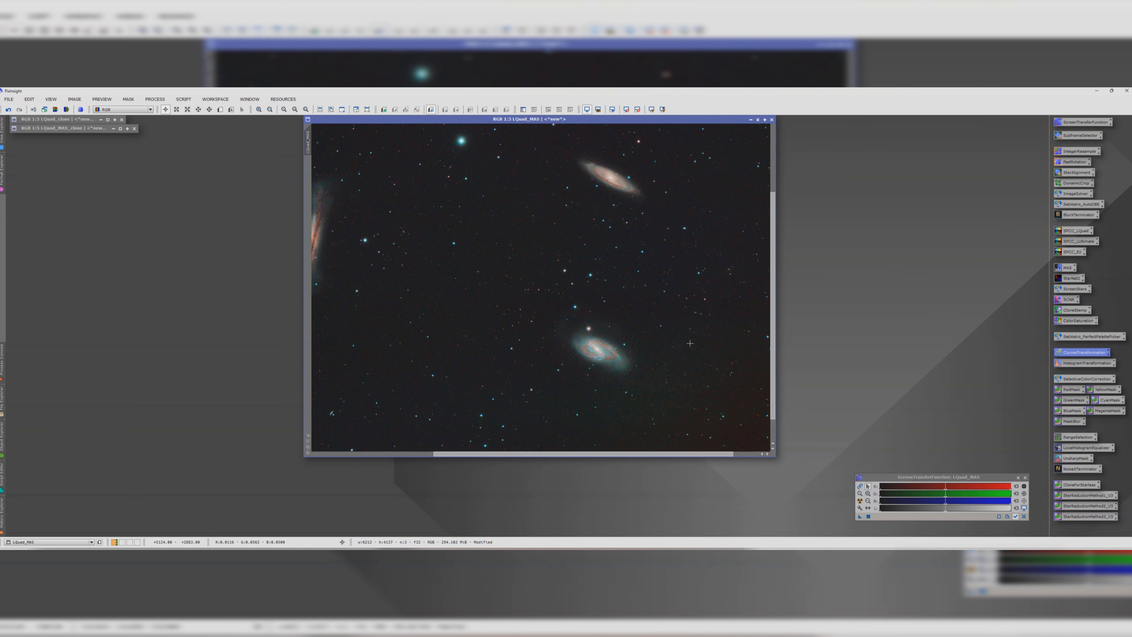
pyautogui.scroll(2, 696, 354)
pyautogui.scroll(-4, 703, 353)
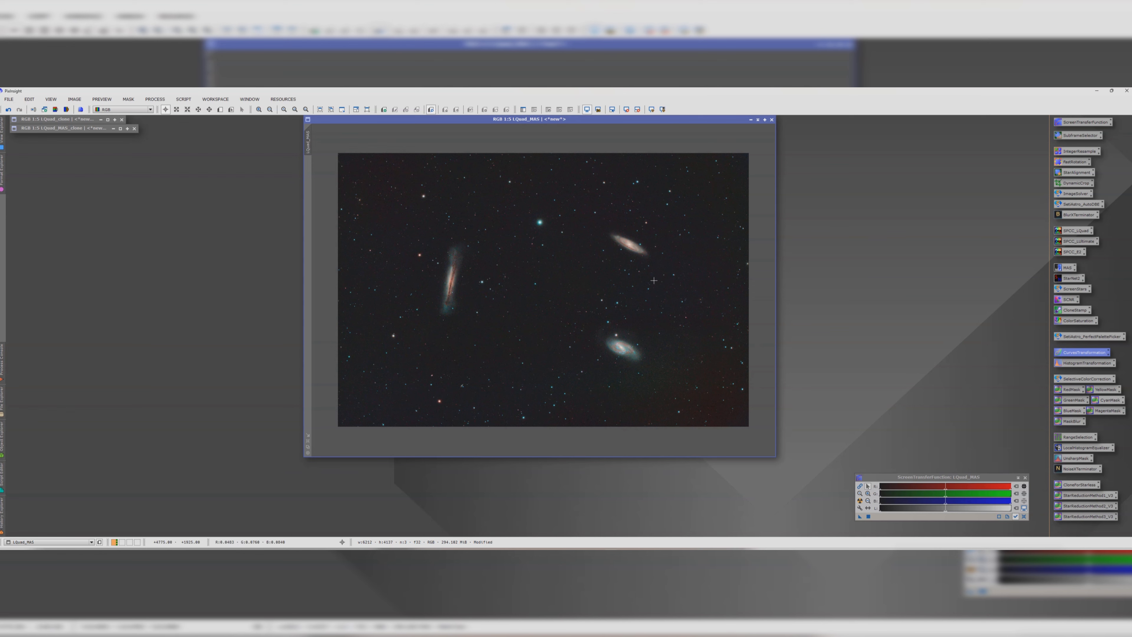
pyautogui.scroll(3, 622, 235)
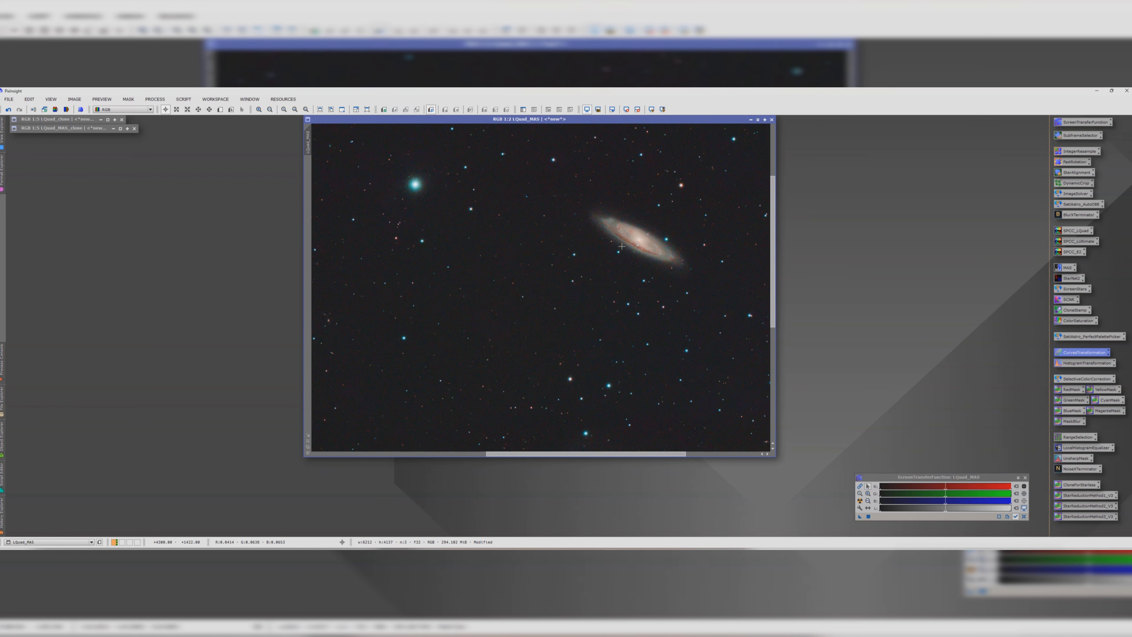
pyautogui.scroll(-3, 622, 246)
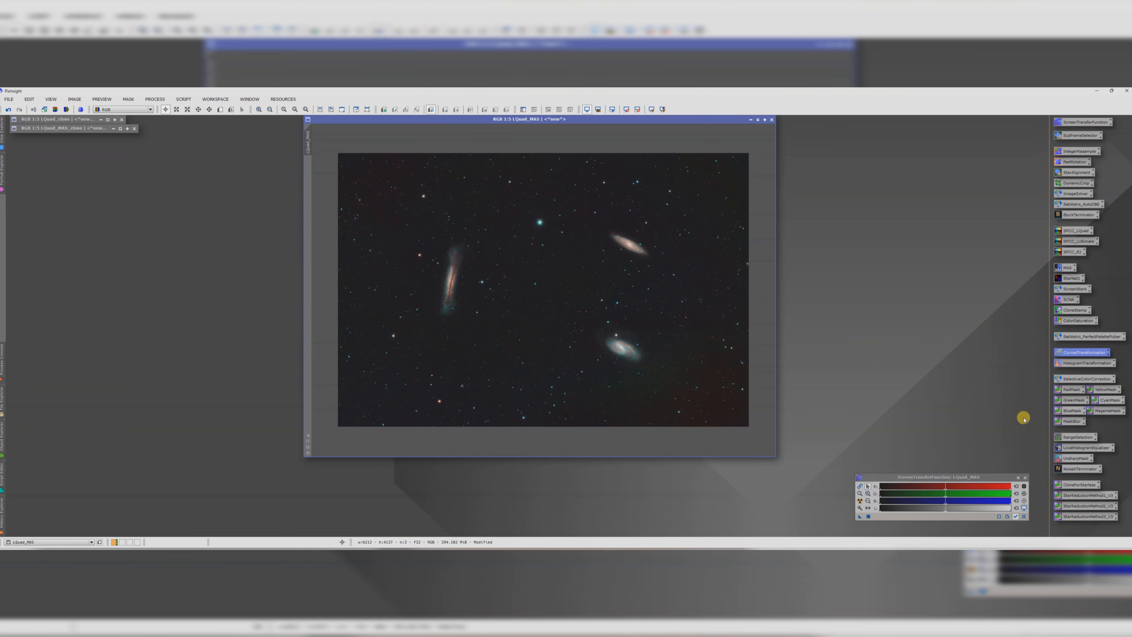
# Step: Create a range mask with RangeSelection, setting the lower limit to about 0.12 and smoothness to about 11
pyautogui.doubleClick(1076, 438)
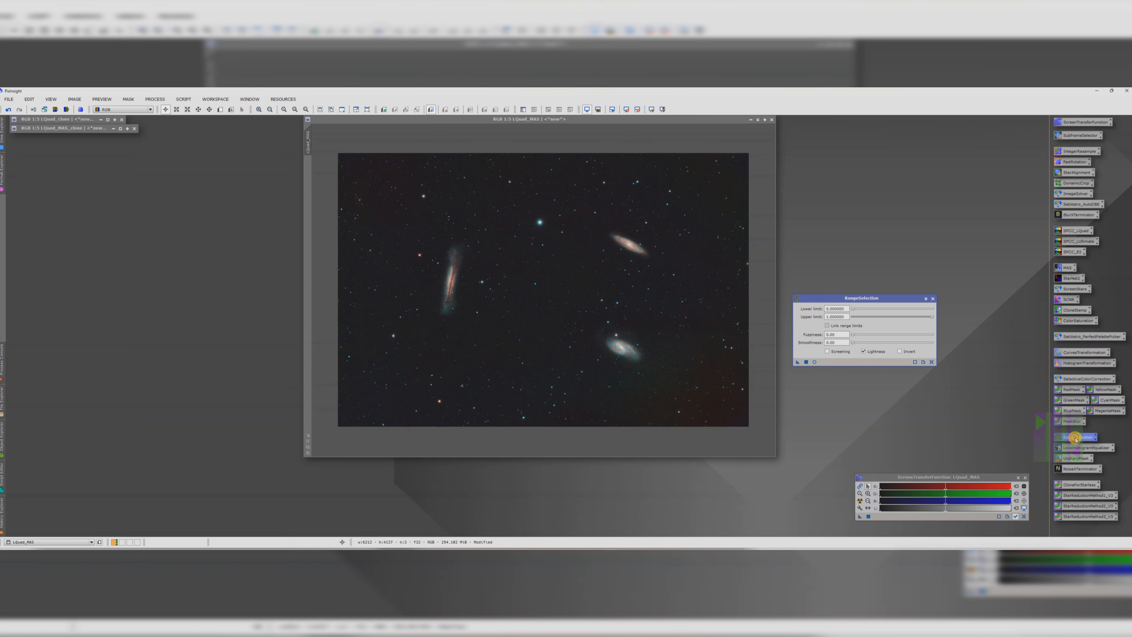
pyautogui.click(814, 362)
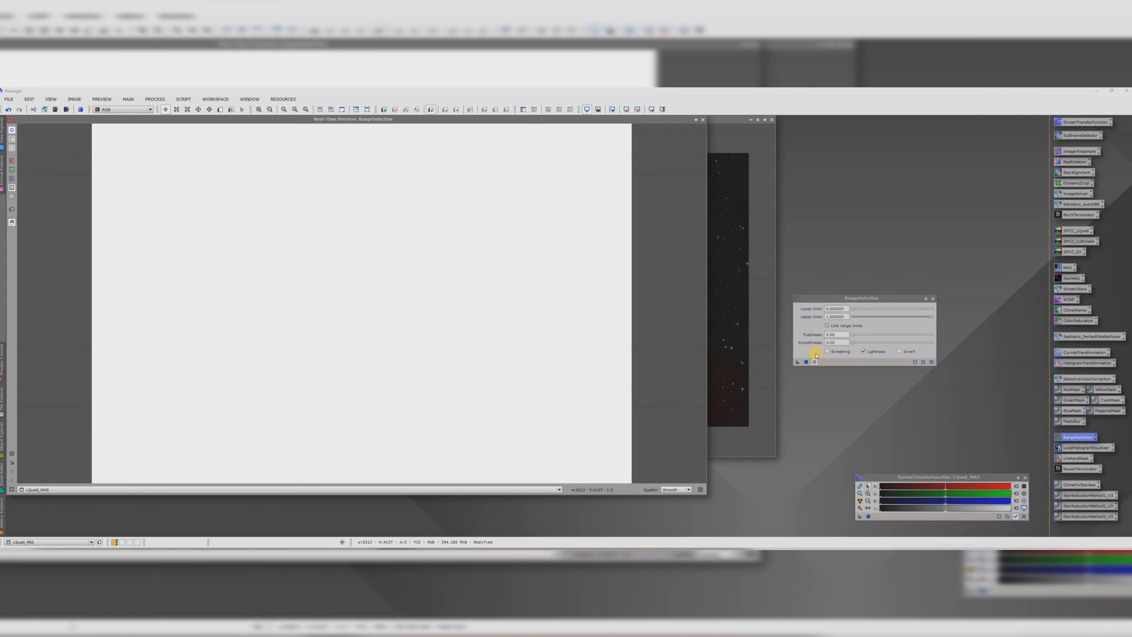
pyautogui.moveTo(853, 310); pyautogui.dragTo(871, 343)
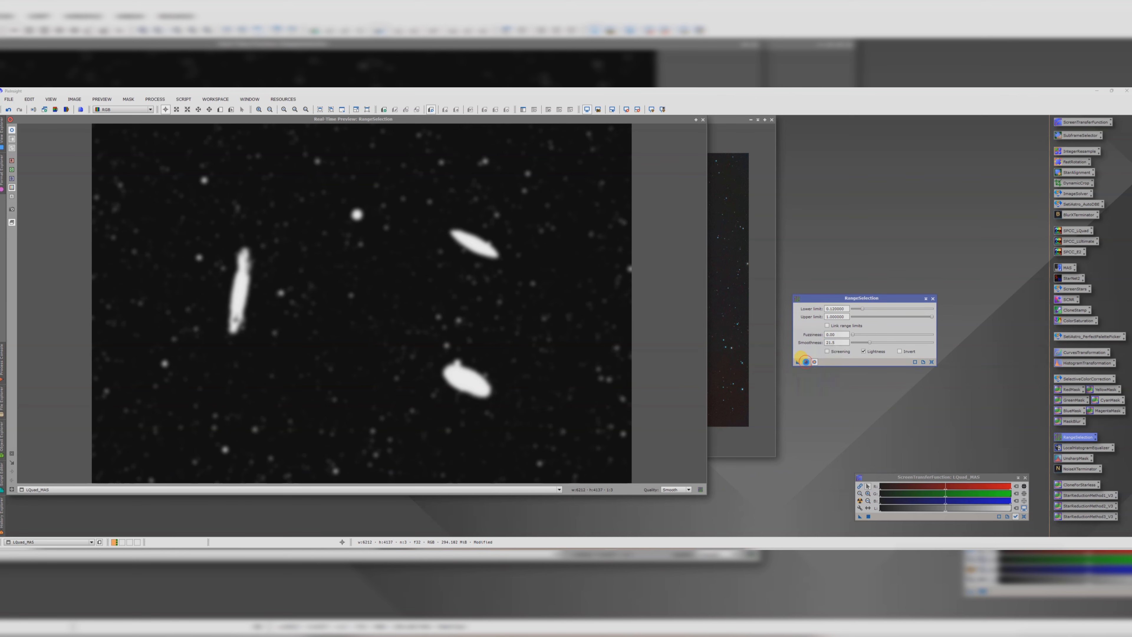
pyautogui.click(806, 362)
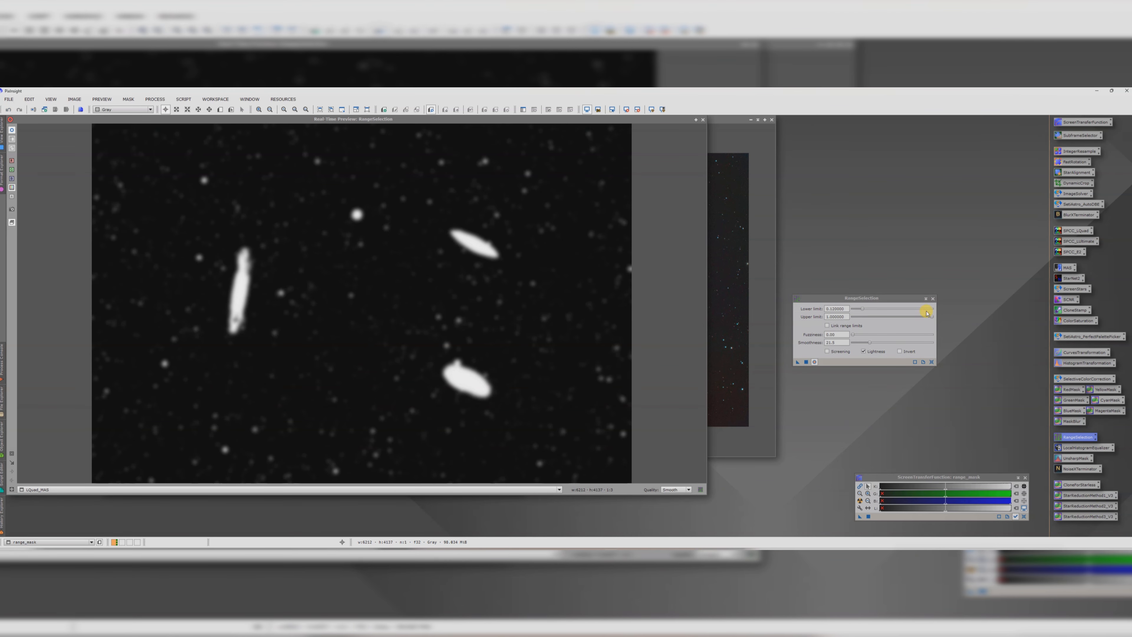
pyautogui.click(932, 298)
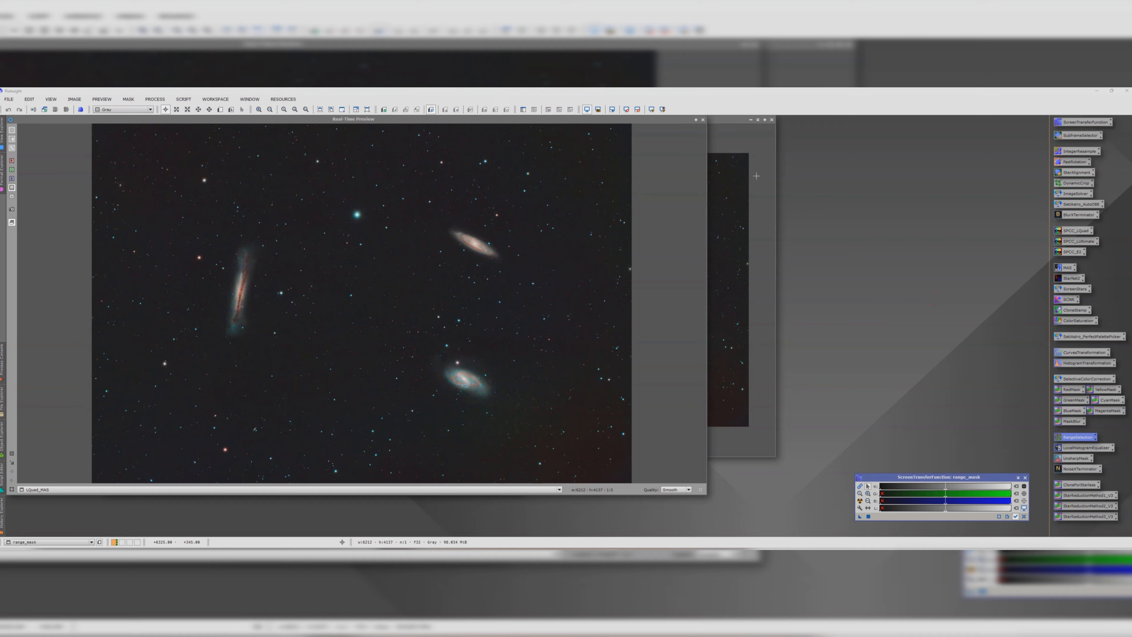
# Step: Apply range_mask as a mask to LQuad_MAS and hide the red mask overlay
pyautogui.click(702, 120)
pyautogui.moveTo(536, 123); pyautogui.dragTo(697, 147)
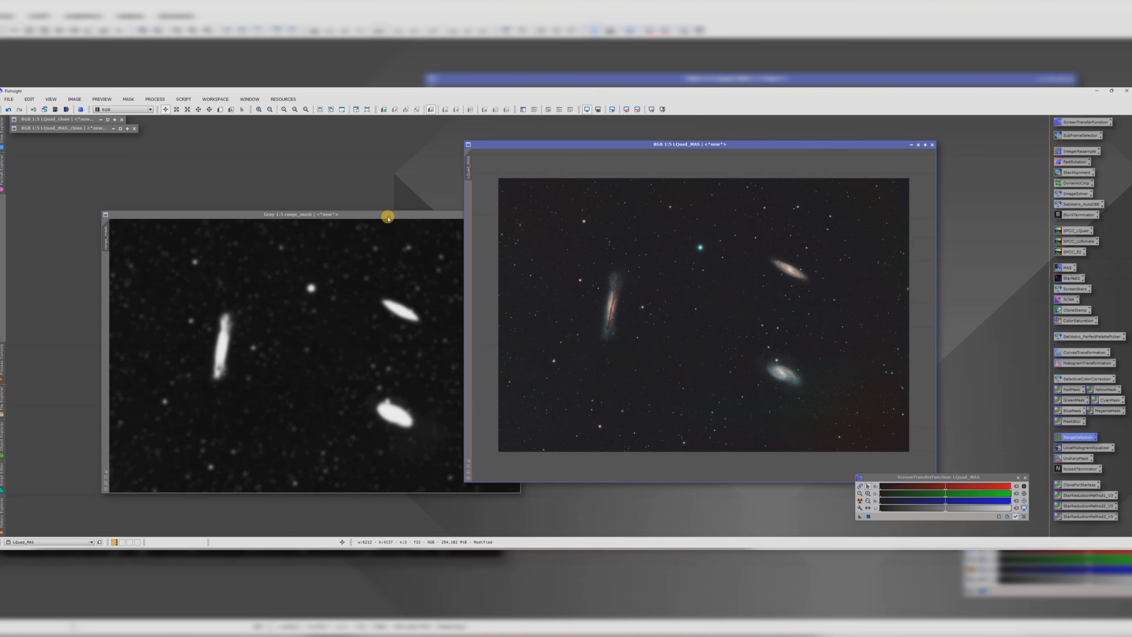
pyautogui.moveTo(386, 215); pyautogui.dragTo(104, 196)
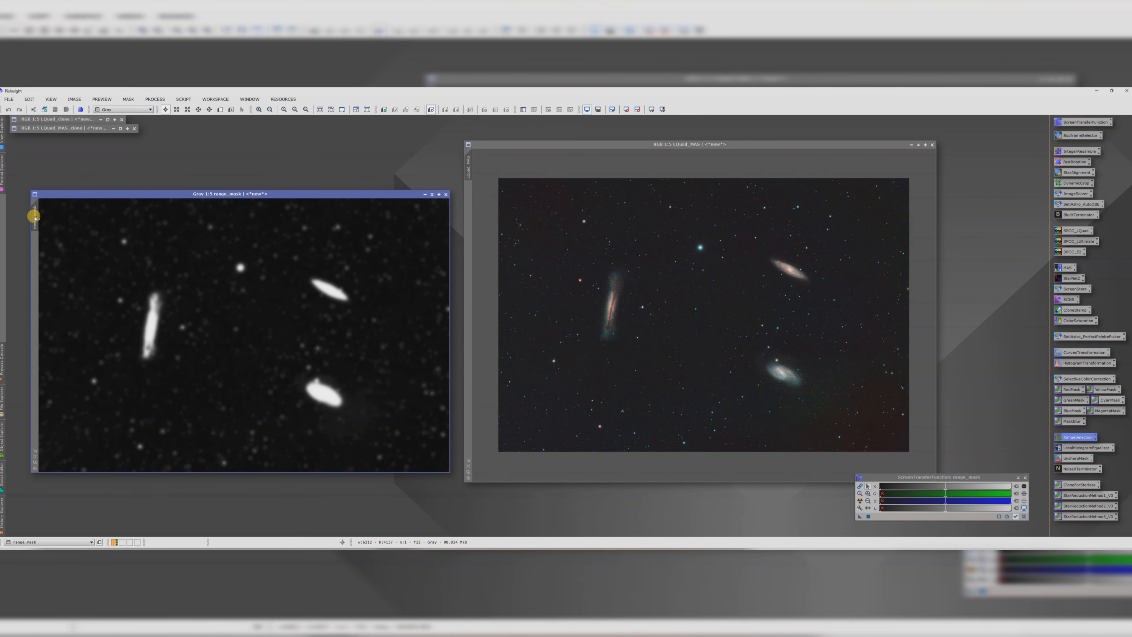
pyautogui.moveTo(36, 217); pyautogui.dragTo(468, 190)
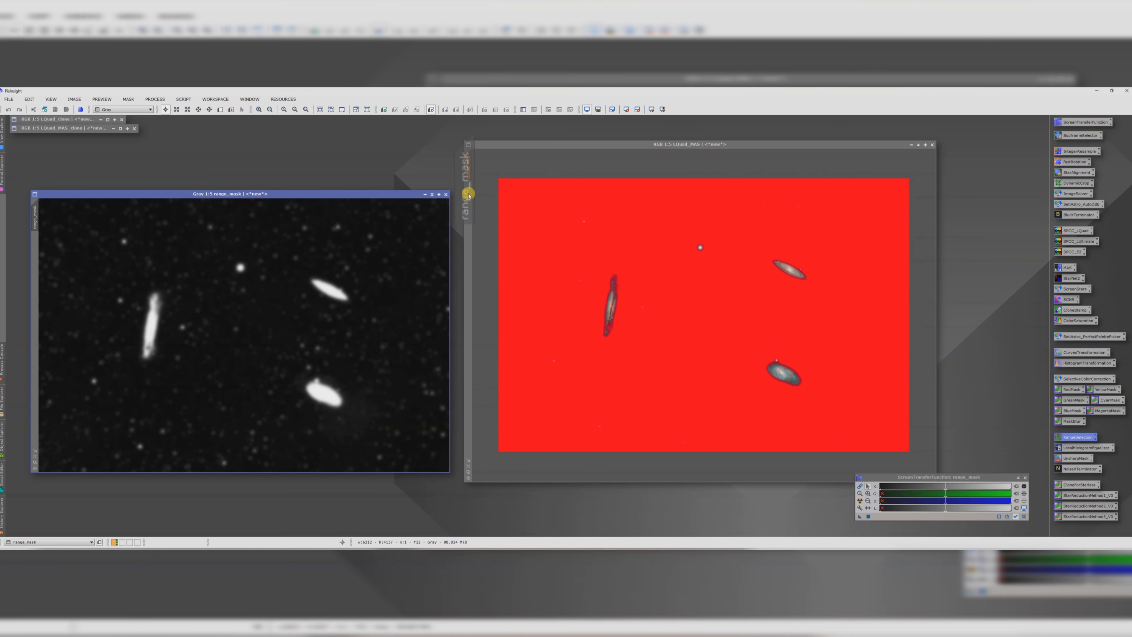
pyautogui.moveTo(501, 149); pyautogui.dragTo(488, 145)
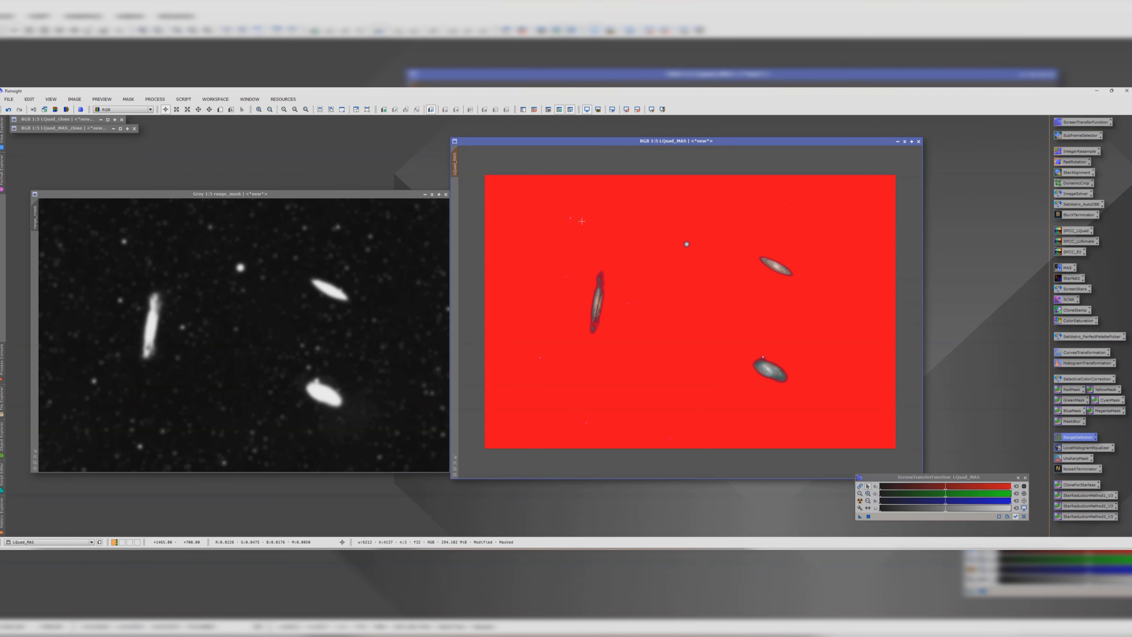
pyautogui.click(572, 110)
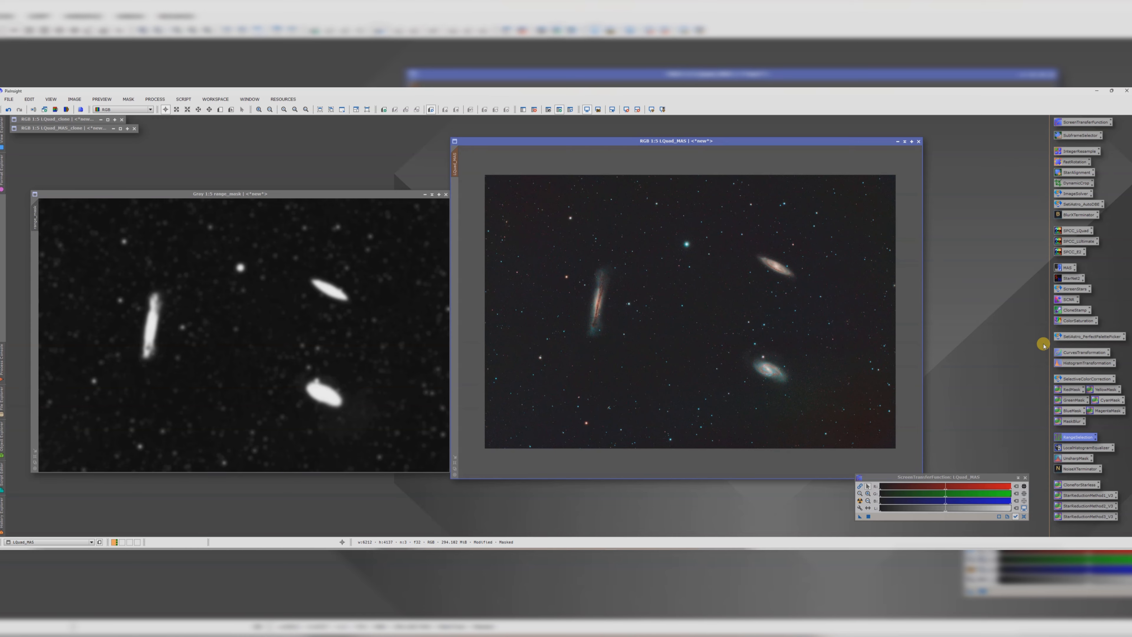
pyautogui.doubleClick(1079, 354)
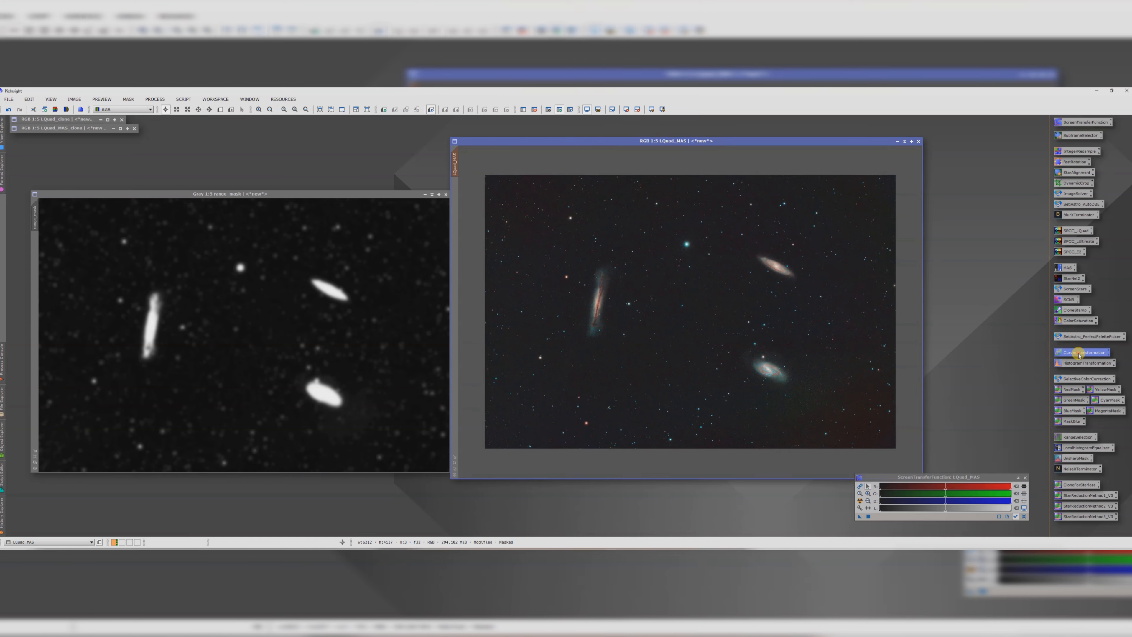
pyautogui.click(780, 342)
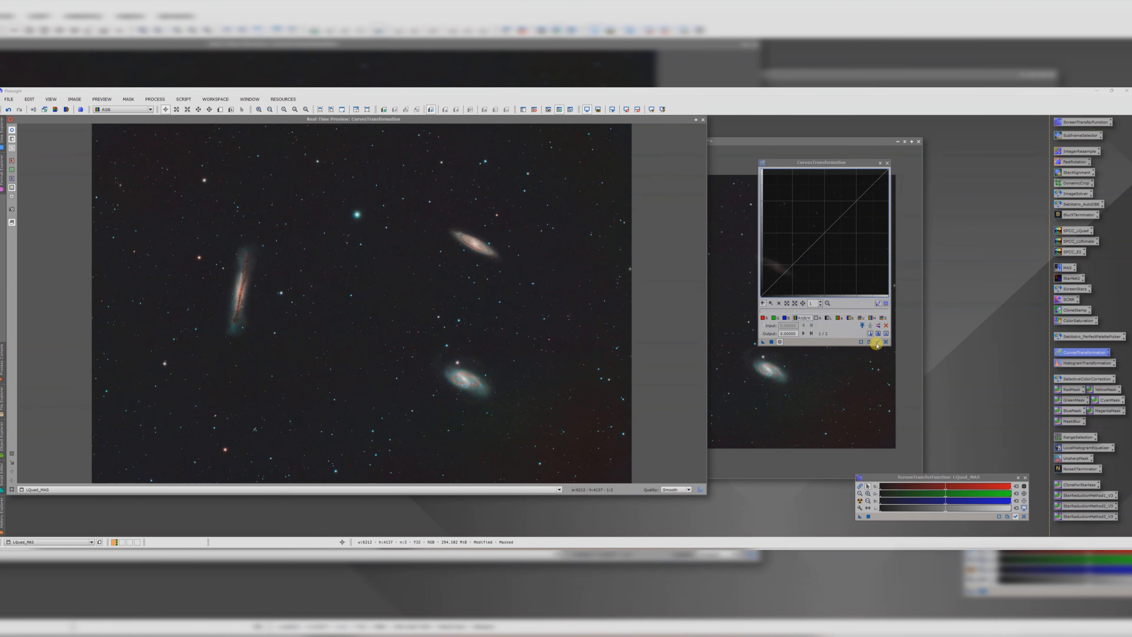
pyautogui.click(780, 283)
pyautogui.moveTo(780, 282); pyautogui.dragTo(761, 260)
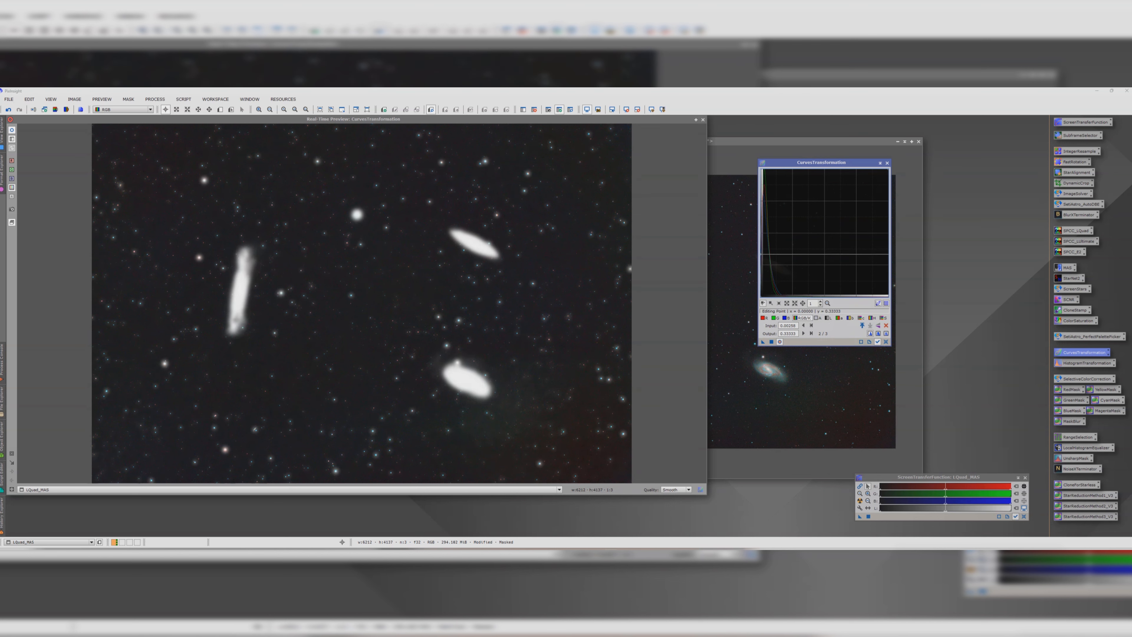
pyautogui.click(887, 163)
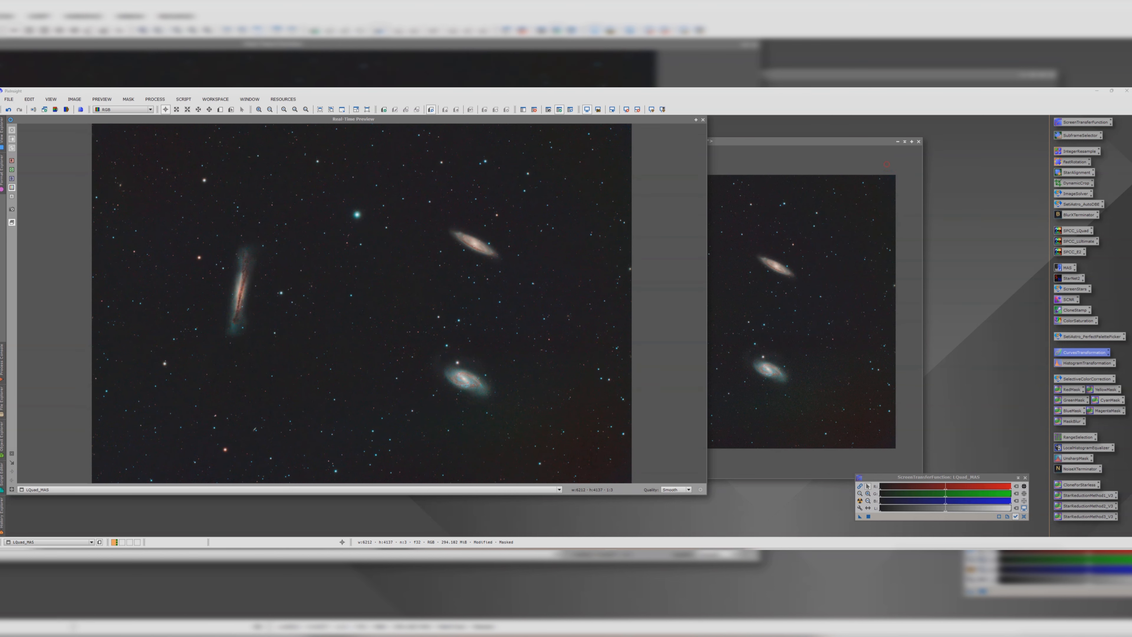
pyautogui.click(703, 120)
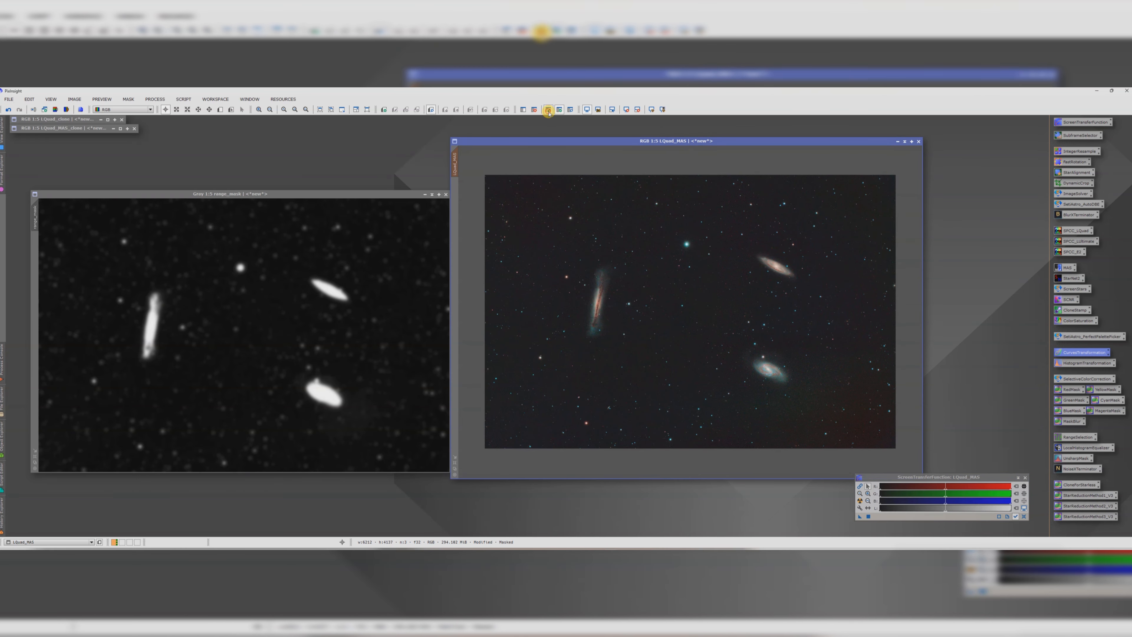
# Step: Apply a curve with one point slightly pulling down the low tones to the masked LQuad_MAS
pyautogui.moveTo(567, 141); pyautogui.dragTo(553, 137)
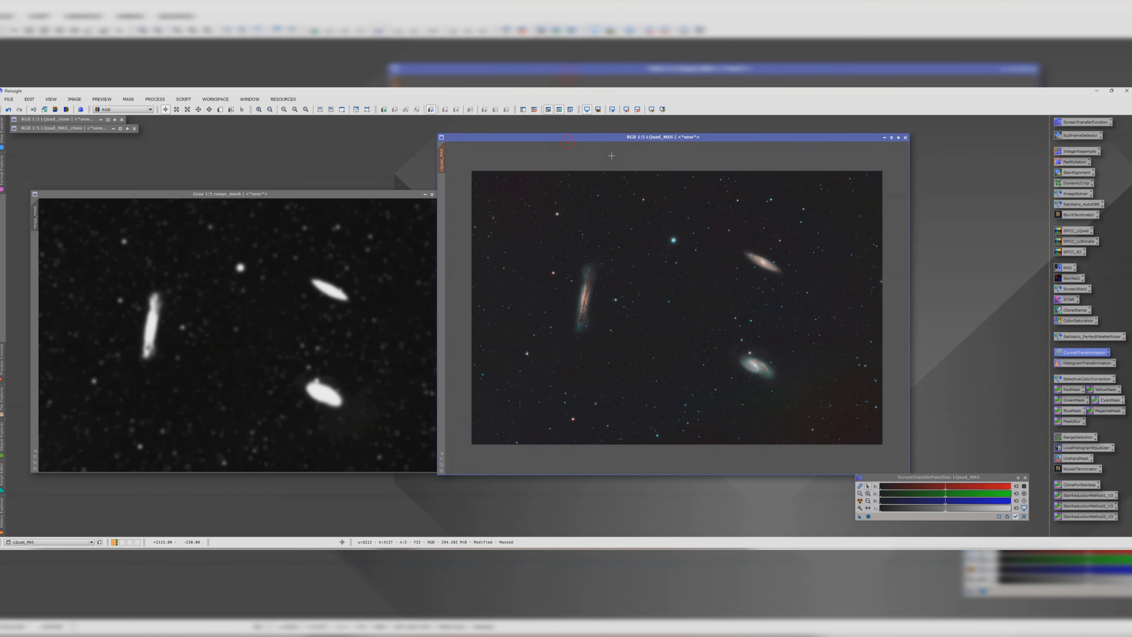
pyautogui.doubleClick(1073, 353)
pyautogui.click(778, 343)
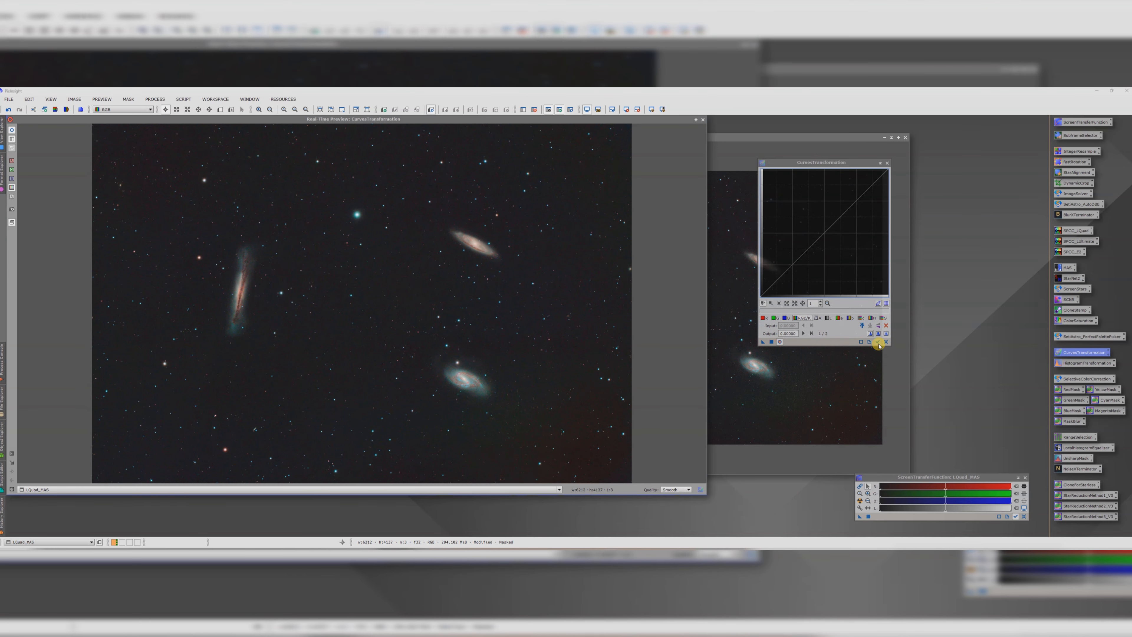
pyautogui.click(777, 281)
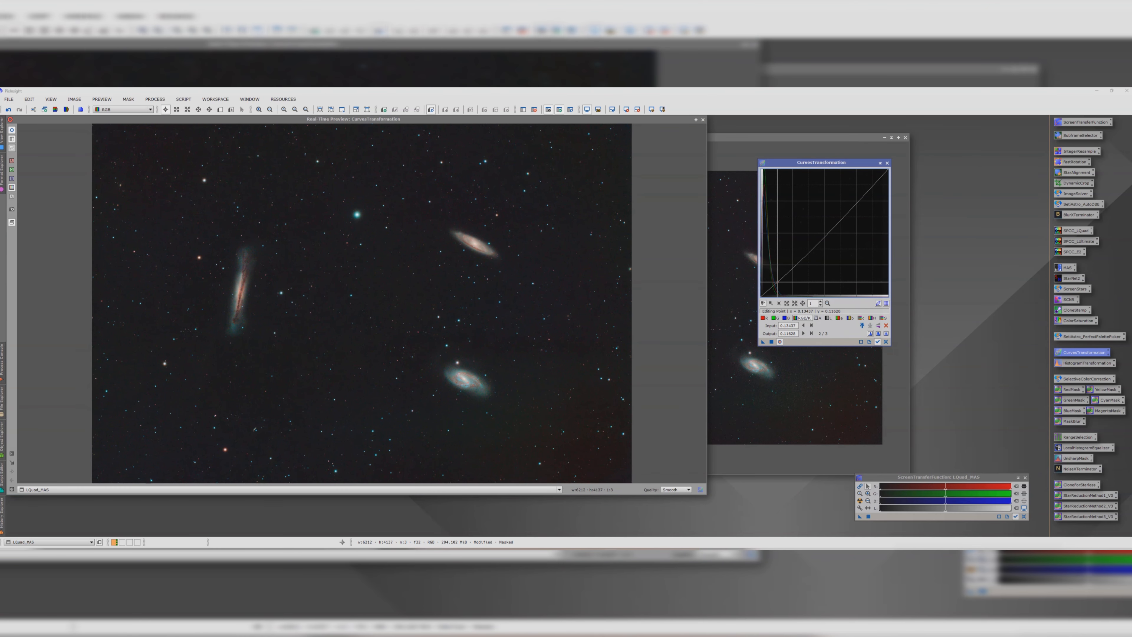
pyautogui.moveTo(776, 282); pyautogui.dragTo(777, 282)
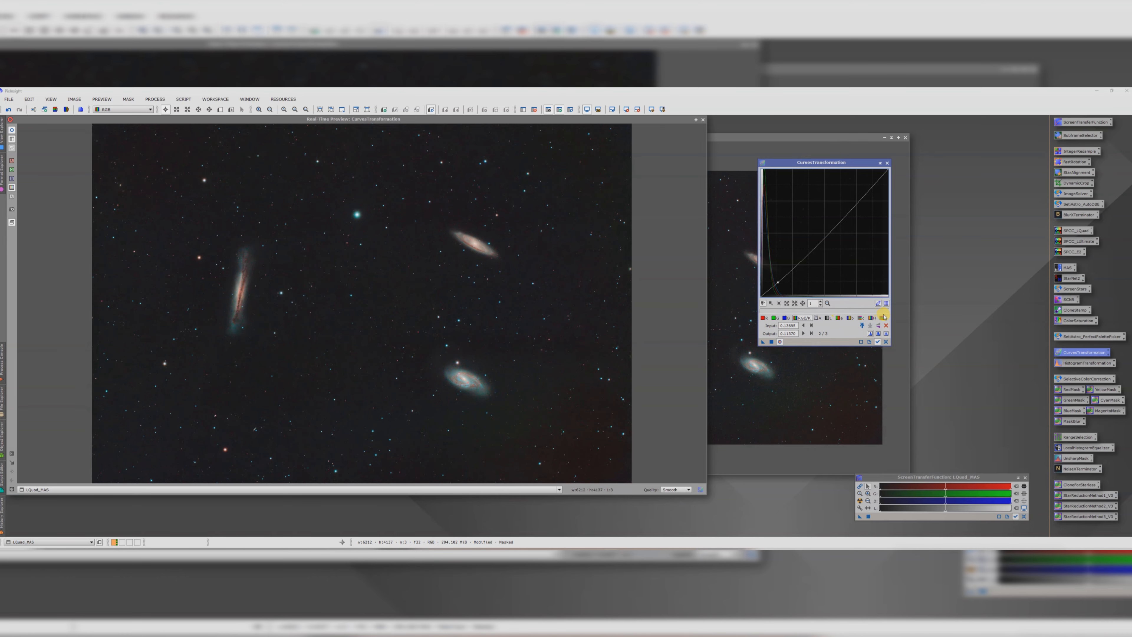
pyautogui.click(772, 341)
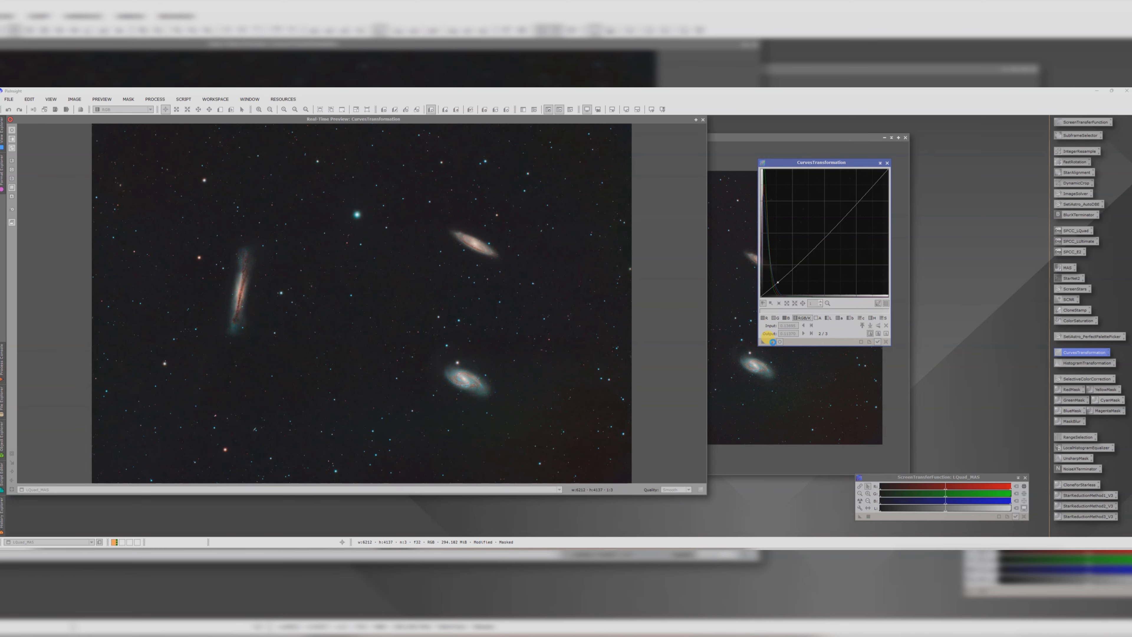
pyautogui.click(888, 163)
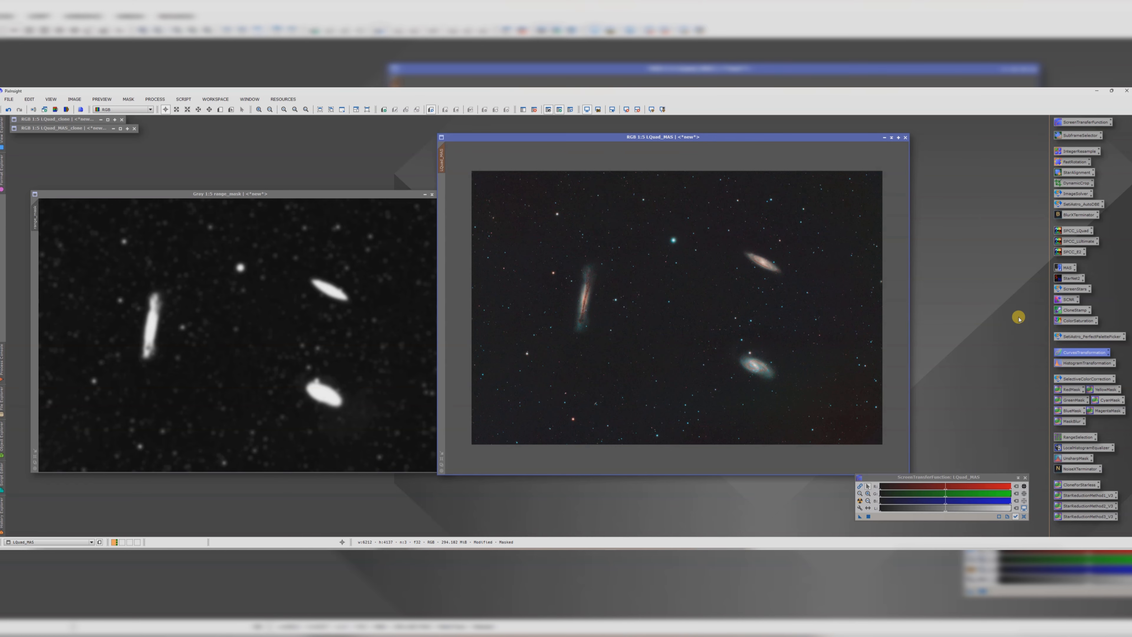
# Step: Apply a ColorSaturation curve with its end point set to -0.80 saturation to LQuad_MAS, checking it in real-time preview
pyautogui.doubleClick(1062, 319)
pyautogui.click(785, 385)
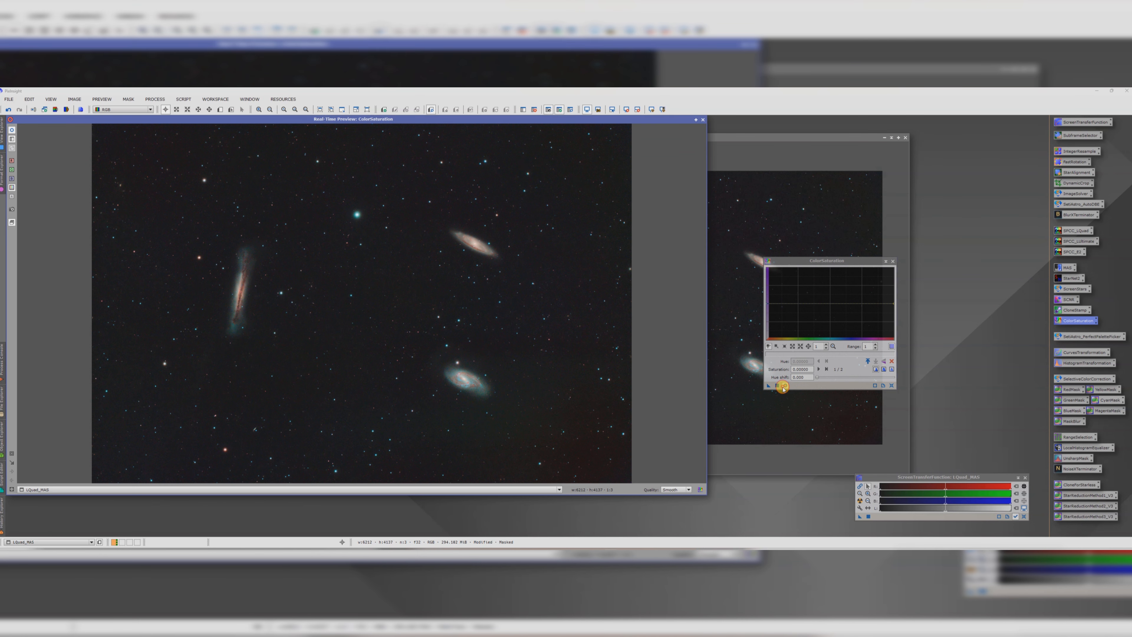
pyautogui.moveTo(894, 304); pyautogui.dragTo(894, 331)
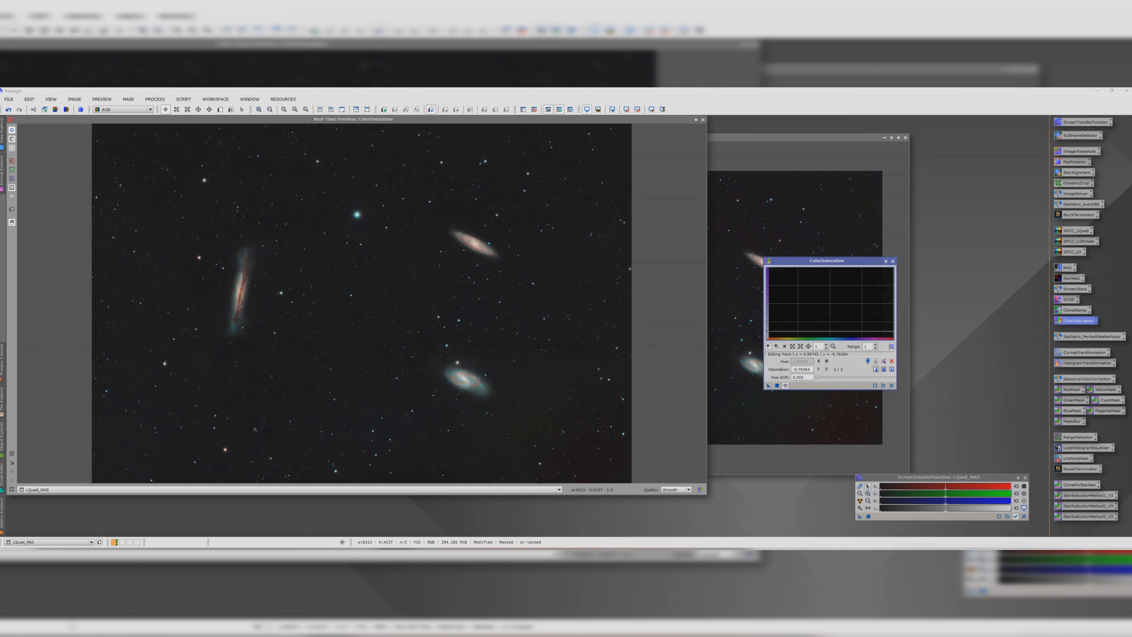
pyautogui.click(3, 133)
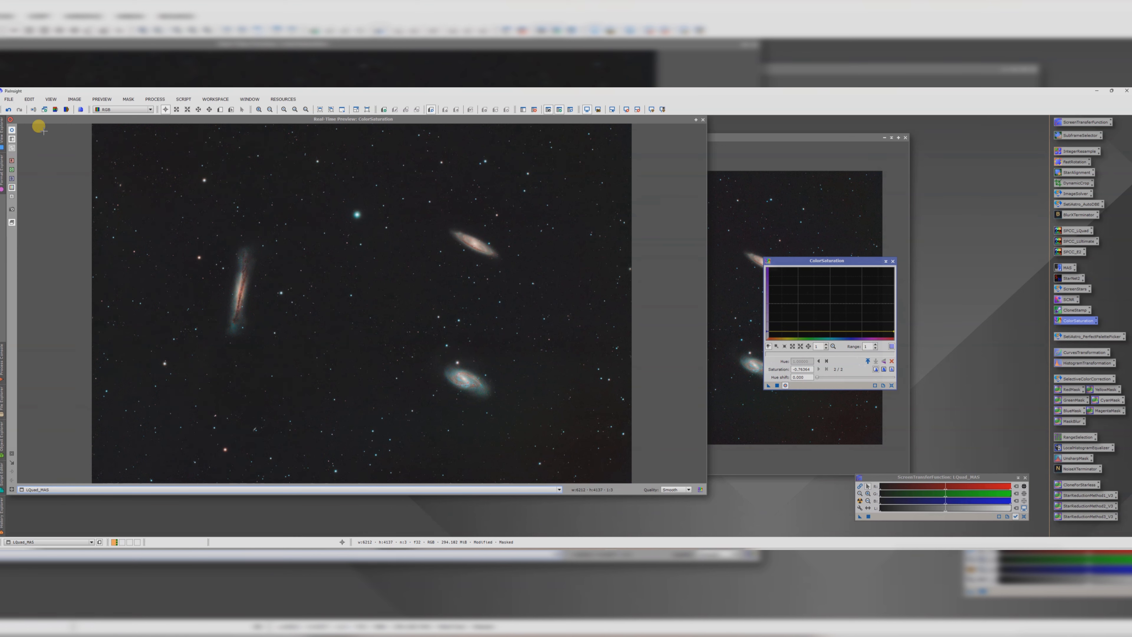
pyautogui.click(13, 132)
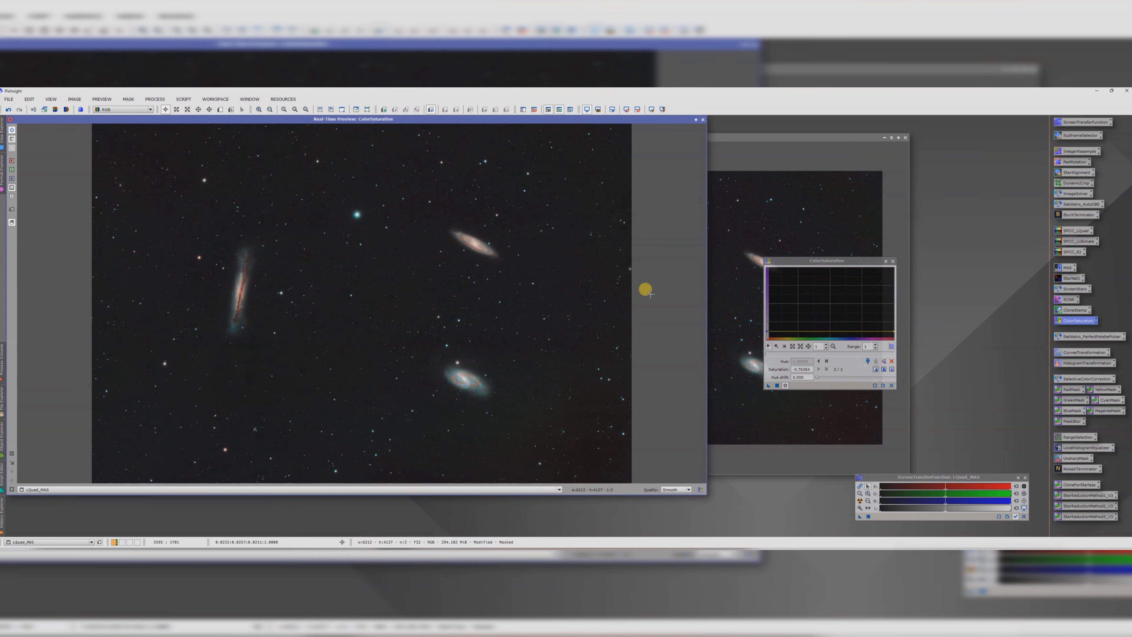
pyautogui.click(894, 333)
pyautogui.moveTo(894, 332); pyautogui.dragTo(894, 333)
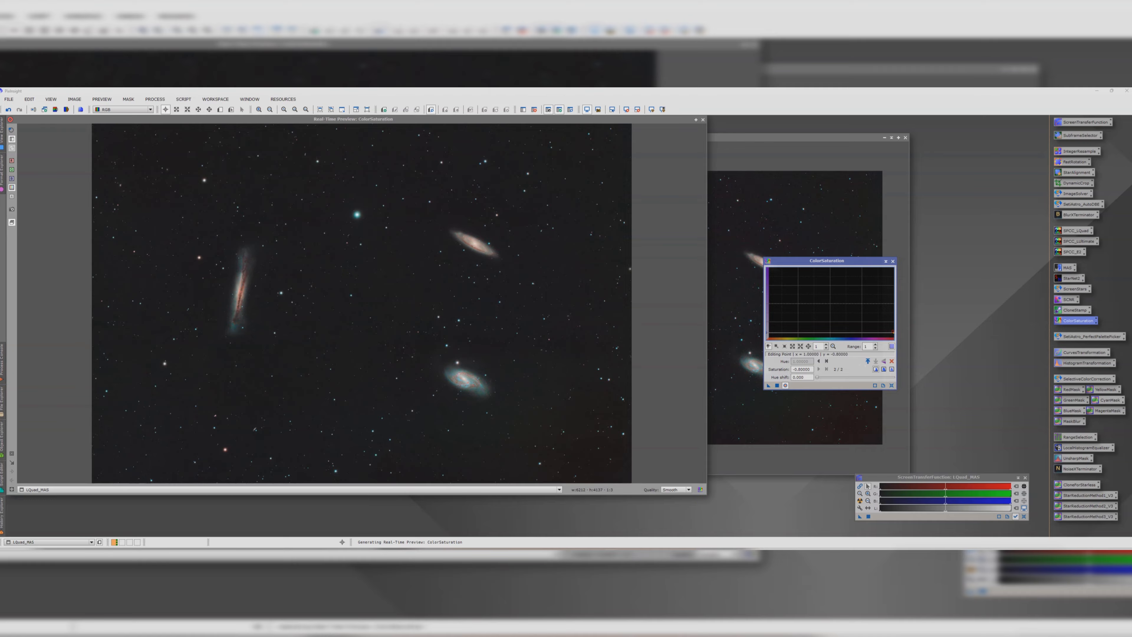
pyautogui.moveTo(769, 385); pyautogui.dragTo(793, 409)
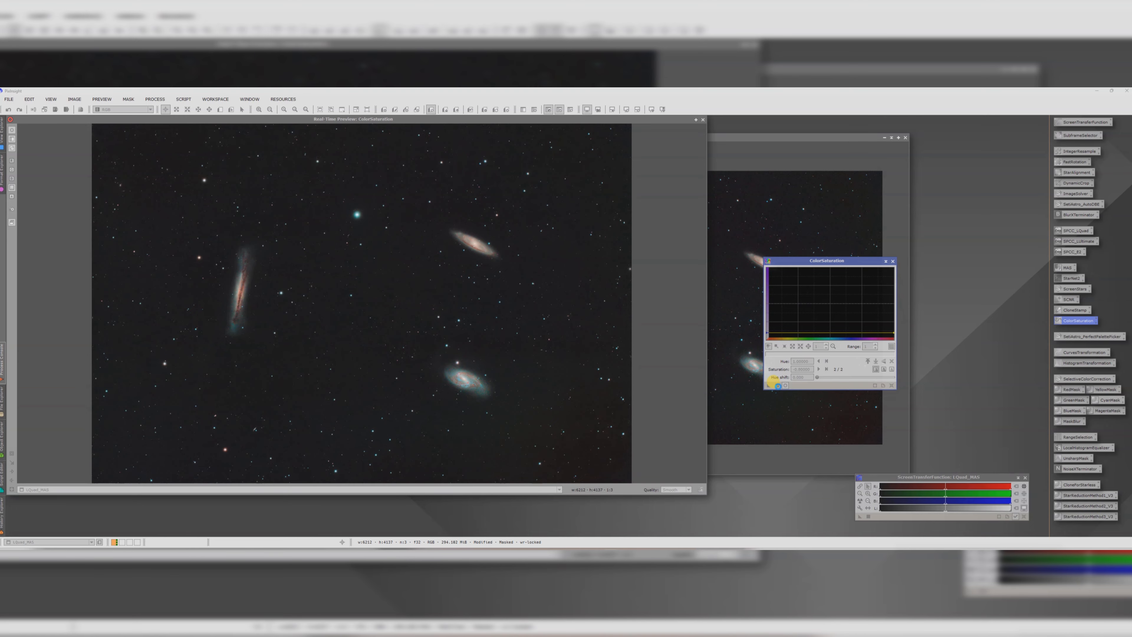
pyautogui.click(894, 262)
pyautogui.click(703, 119)
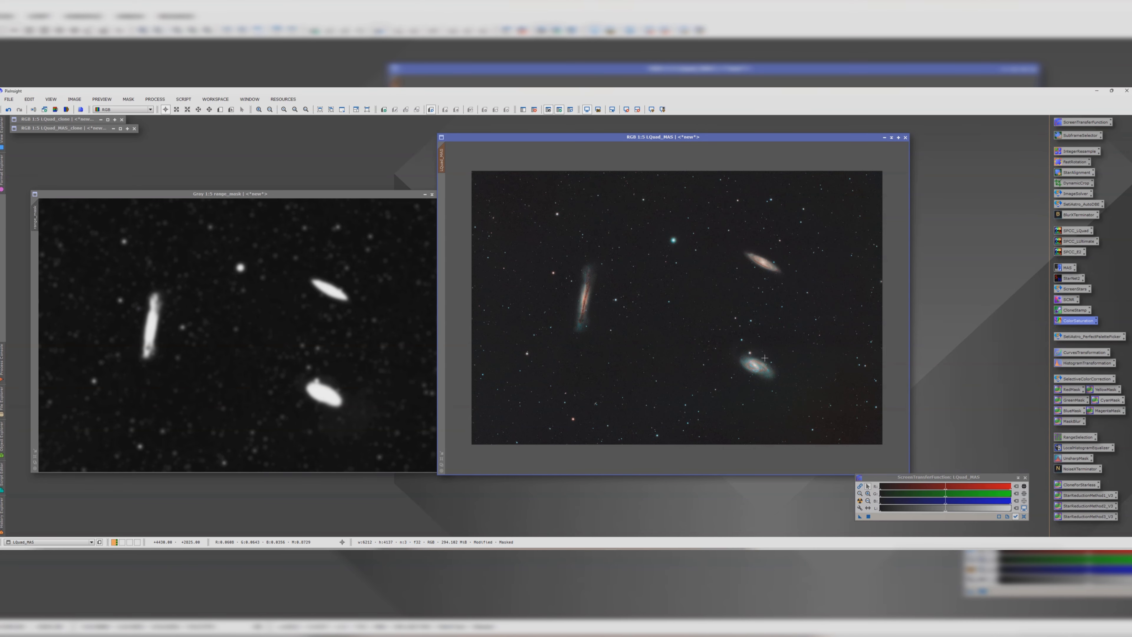
# Step: Sharpen LQuad_MAS with UnsharpMask at an amount of 0.40, checking the galaxy in a zoomed real-time preview
pyautogui.scroll(2, 765, 371)
pyautogui.scroll(2, 765, 371)
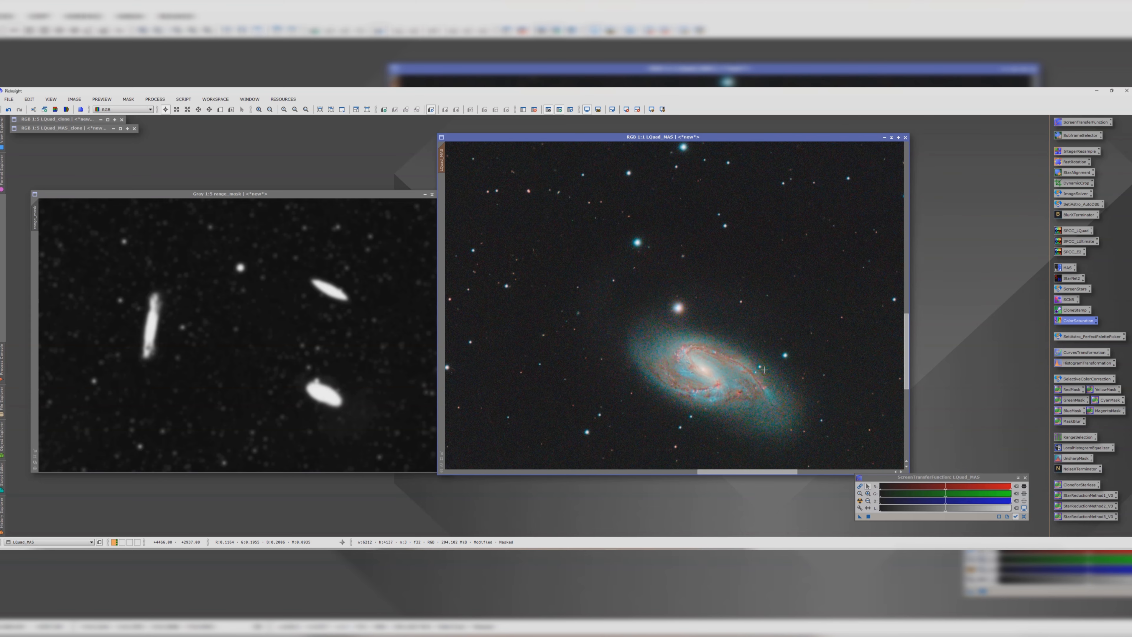
pyautogui.scroll(-3, 764, 369)
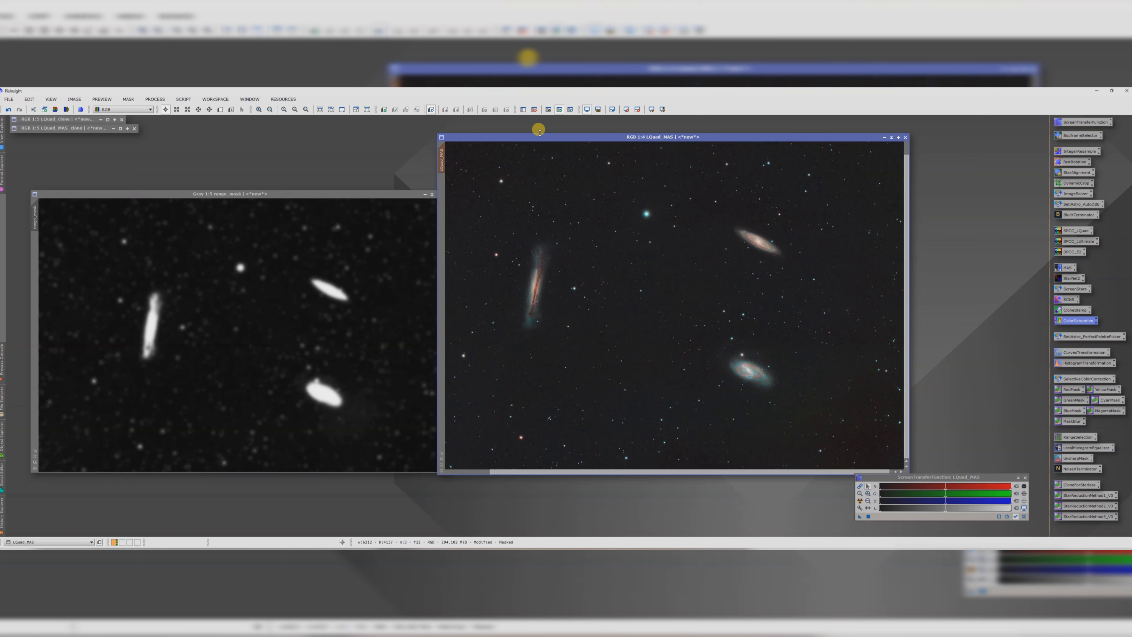
pyautogui.moveTo(539, 138); pyautogui.dragTo(533, 129)
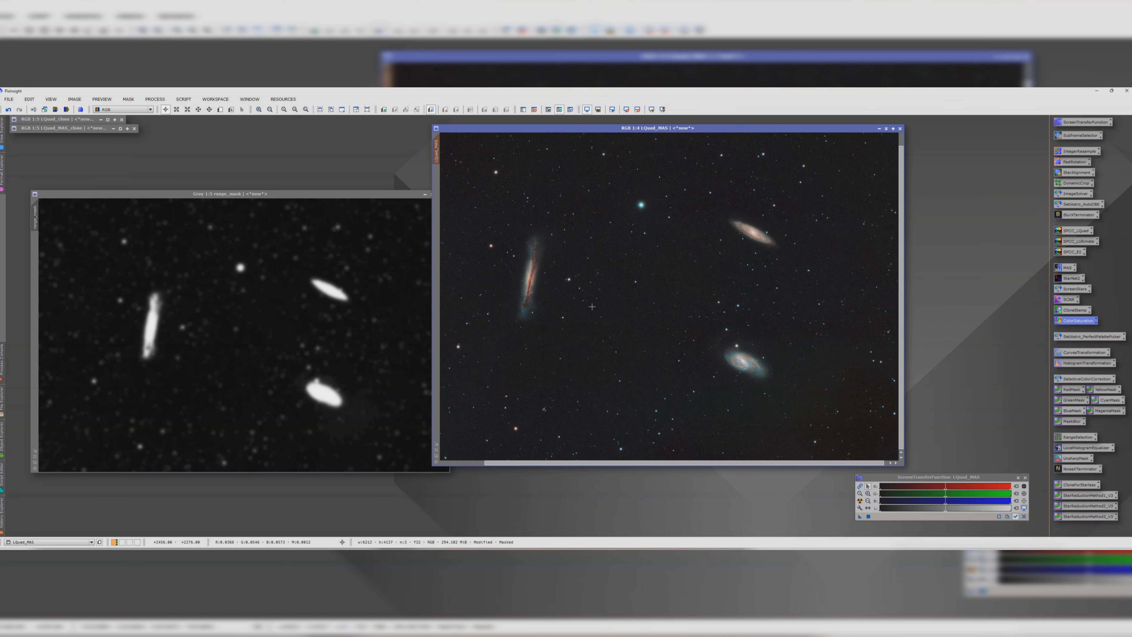
pyautogui.doubleClick(1076, 458)
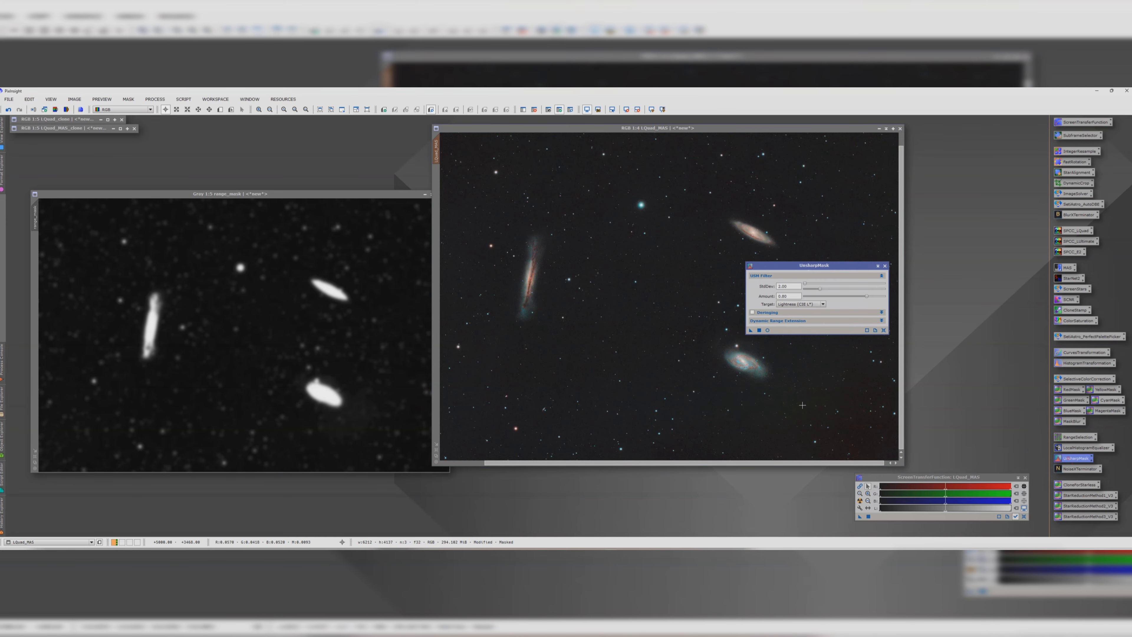
pyautogui.click(767, 330)
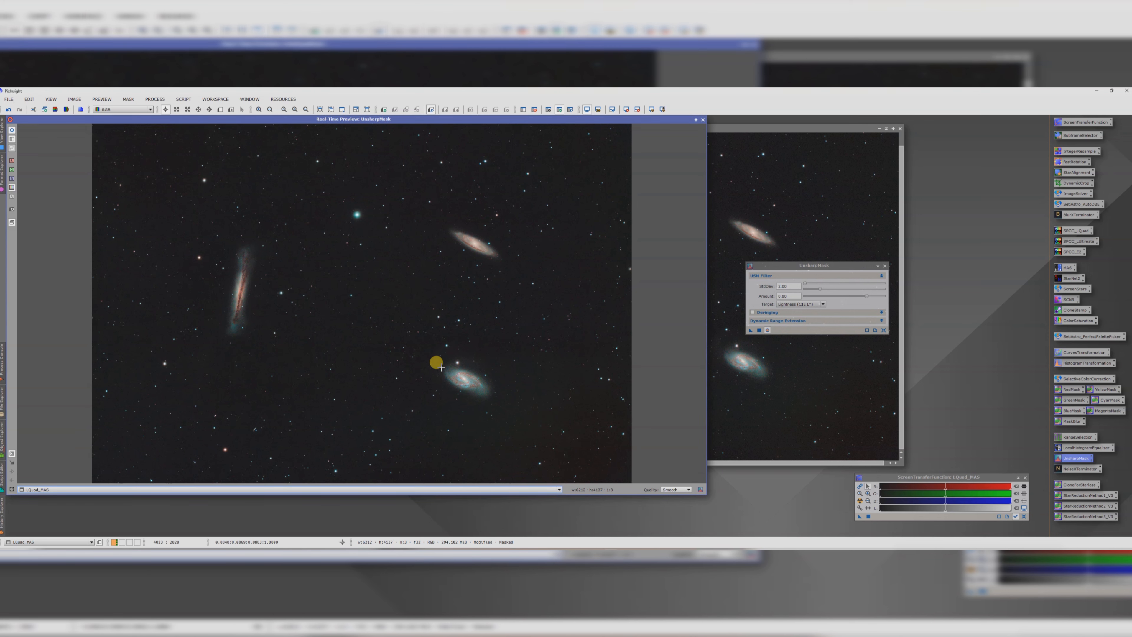
pyautogui.moveTo(435, 354); pyautogui.dragTo(498, 393)
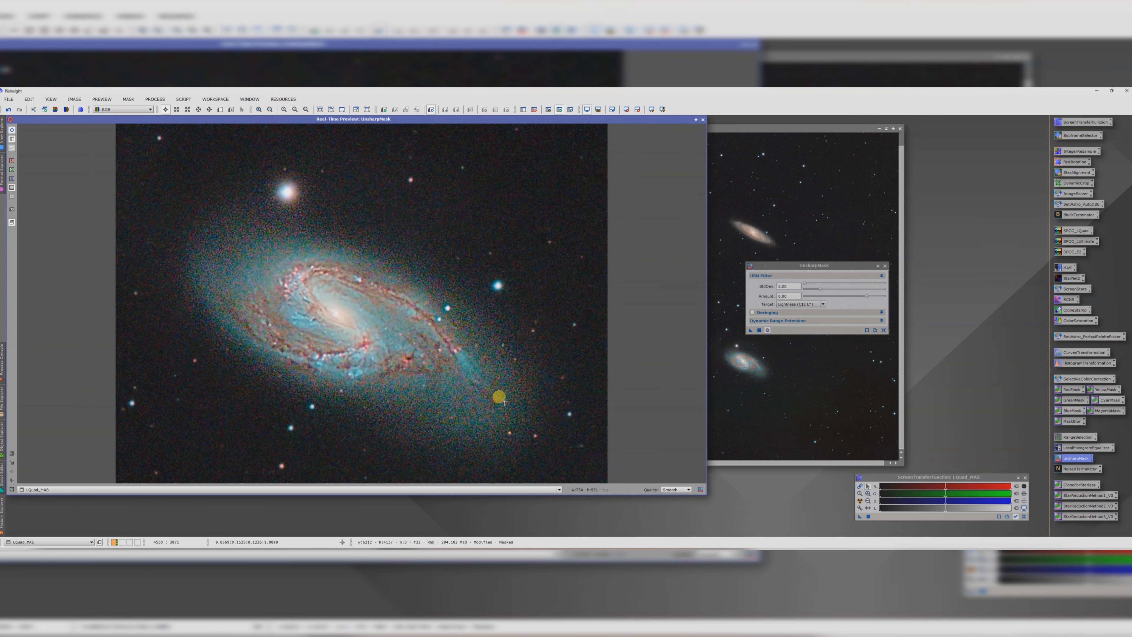
pyautogui.click(865, 296)
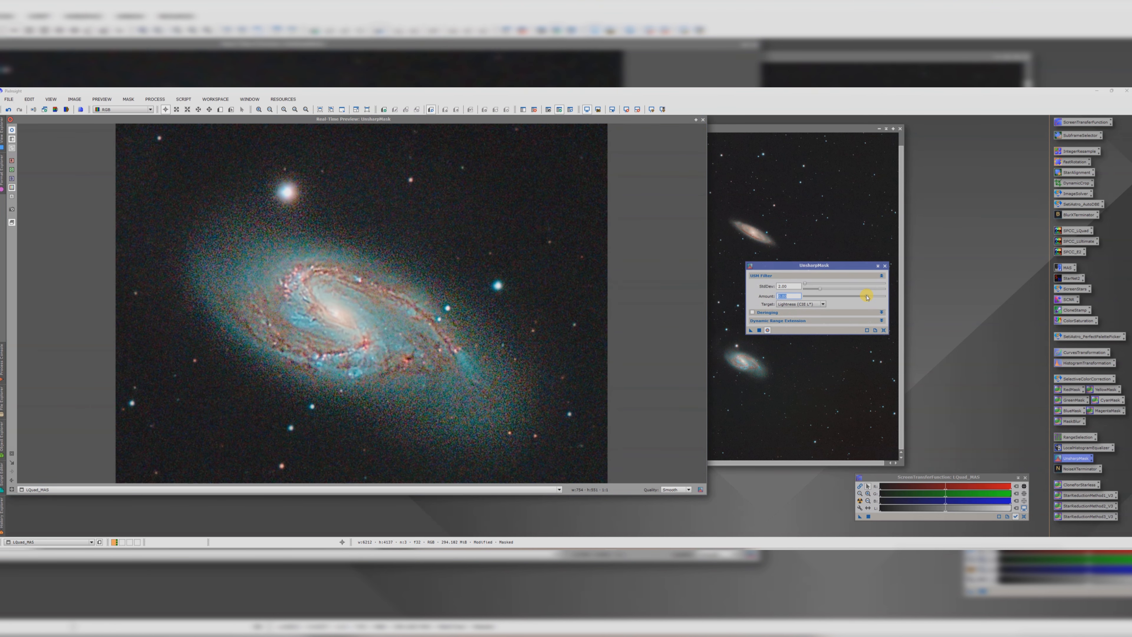
pyautogui.moveTo(823, 296); pyautogui.dragTo(804, 296)
pyautogui.click(11, 131)
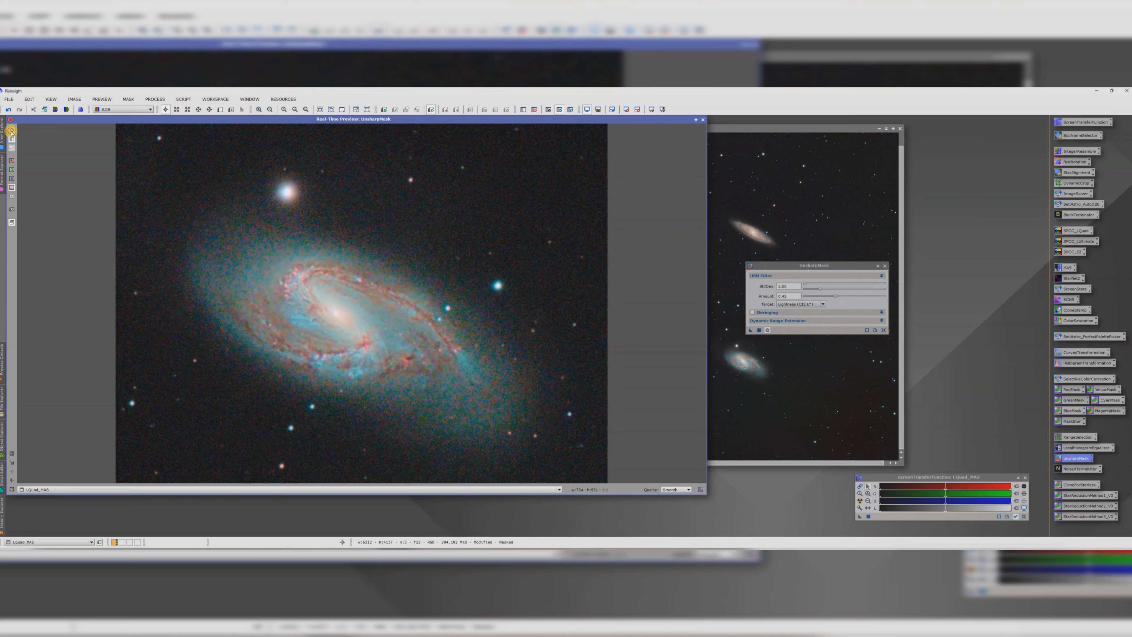
pyautogui.click(757, 331)
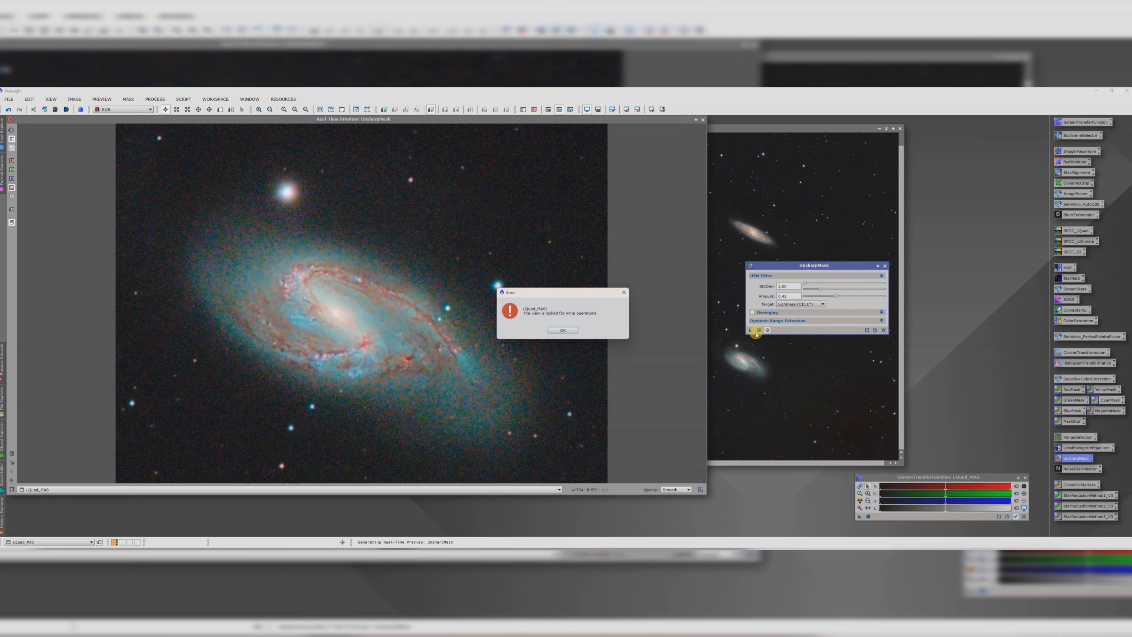
pyautogui.click(564, 331)
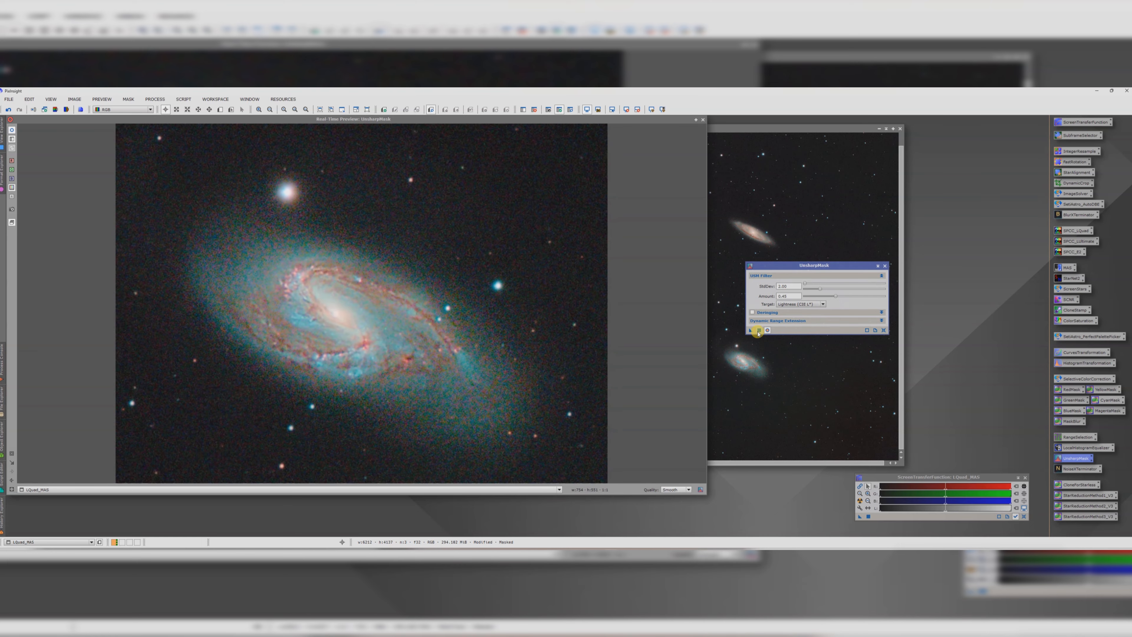
pyautogui.moveTo(748, 331); pyautogui.dragTo(754, 375)
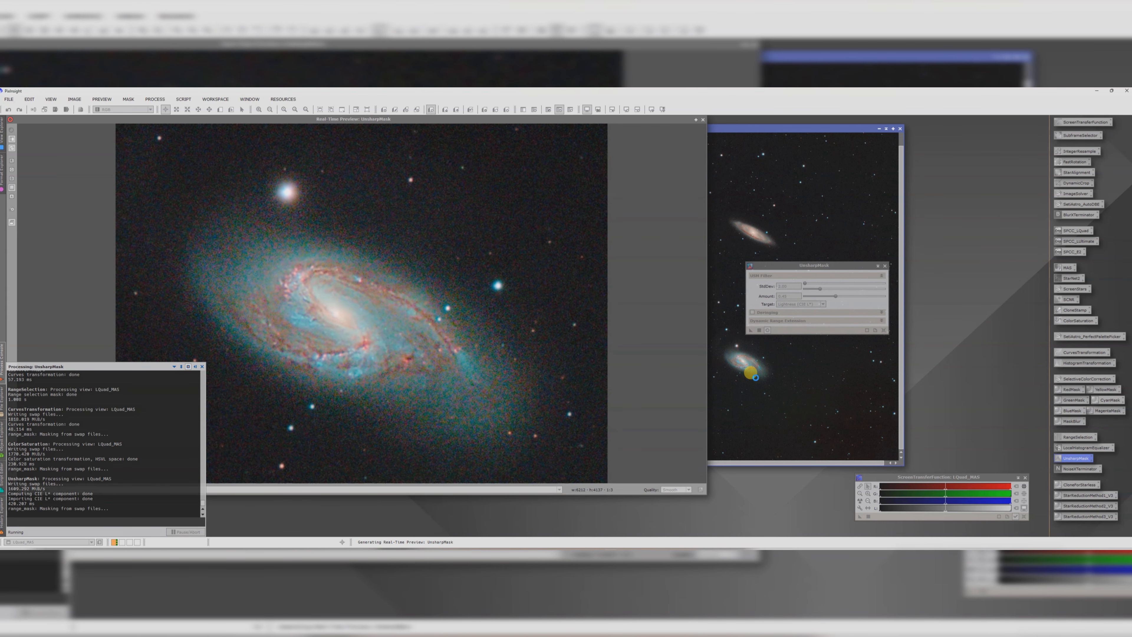
pyautogui.click(877, 267)
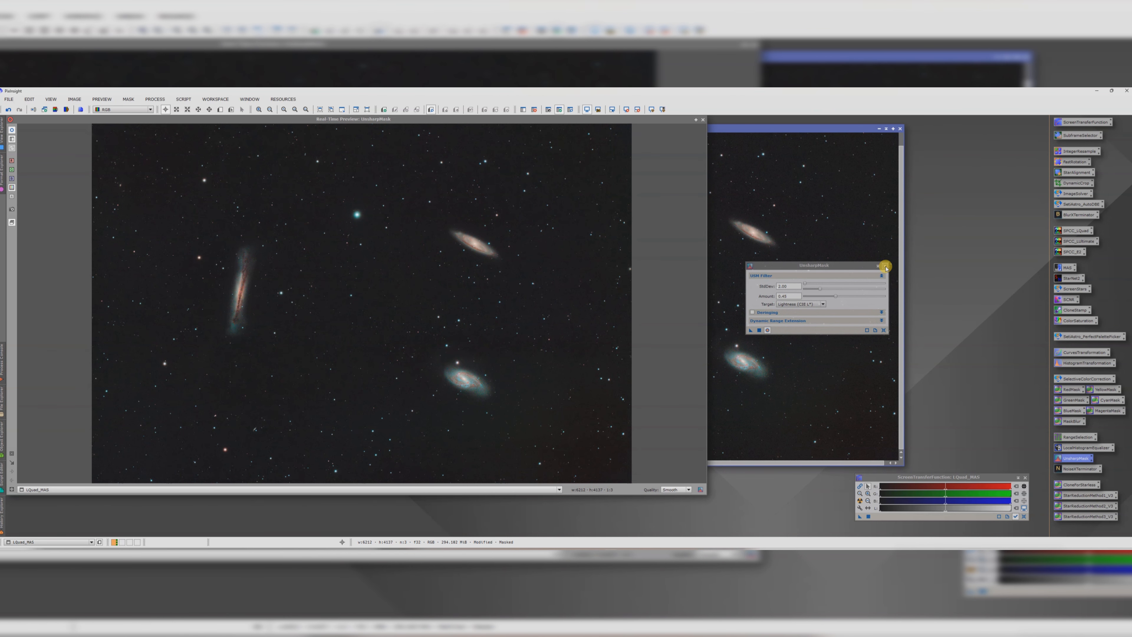
pyautogui.click(886, 268)
pyautogui.click(703, 120)
# Step: Try NoiseXTerminator with the version 3 AI on the masked LQuad_MAS, zoom in to inspect, and undo it
pyautogui.moveTo(708, 126); pyautogui.dragTo(684, 126)
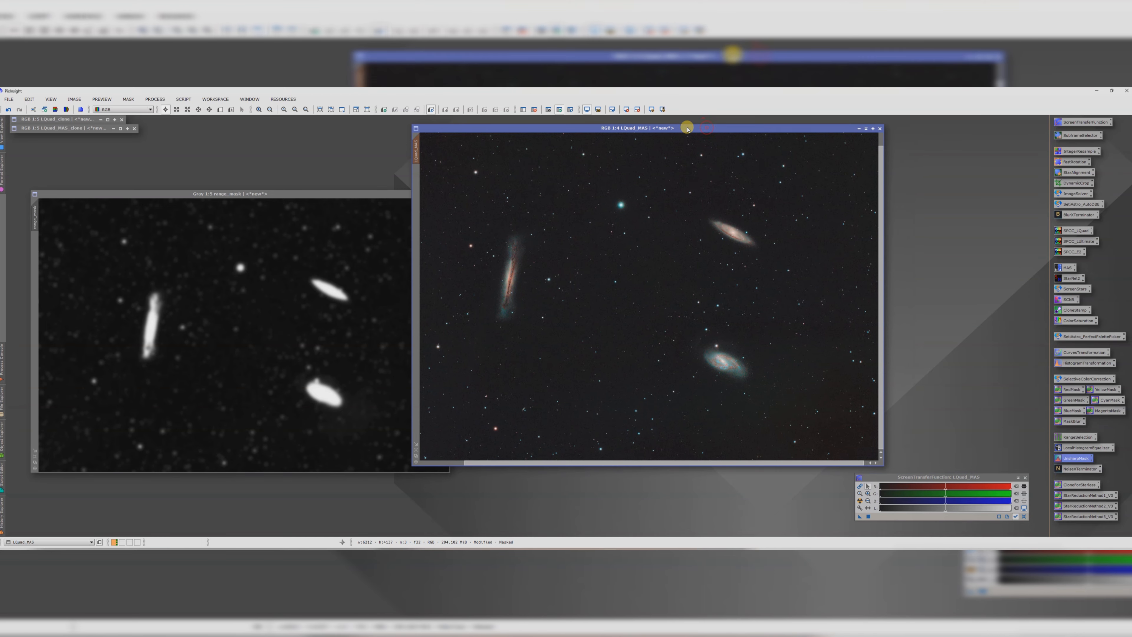
pyautogui.scroll(-1, 759, 287)
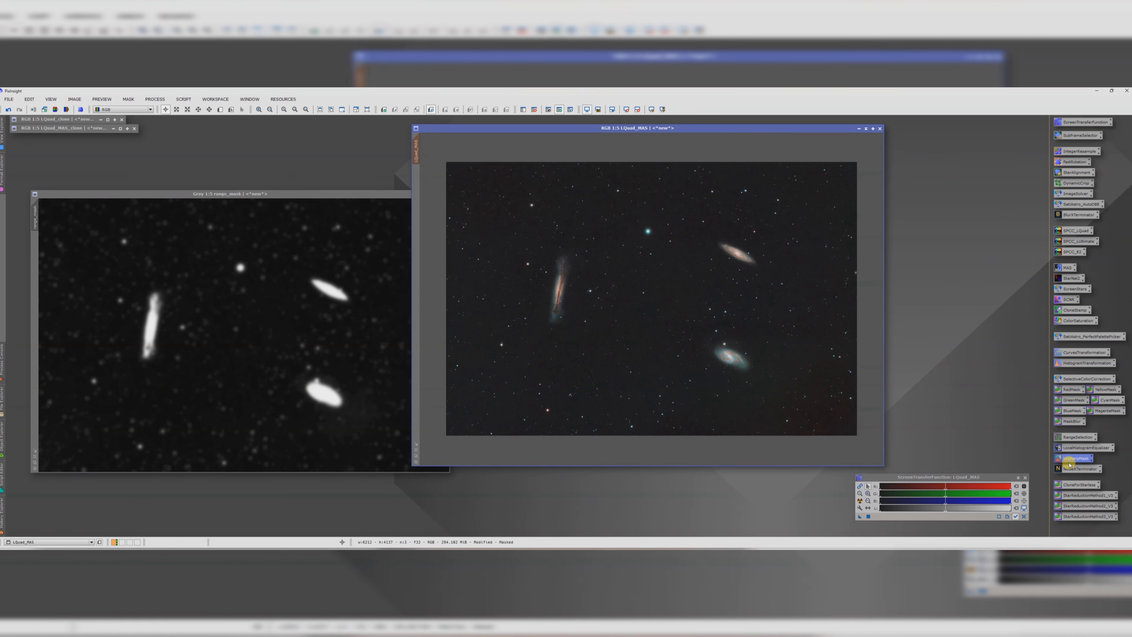
pyautogui.doubleClick(1079, 469)
pyautogui.click(500, 348)
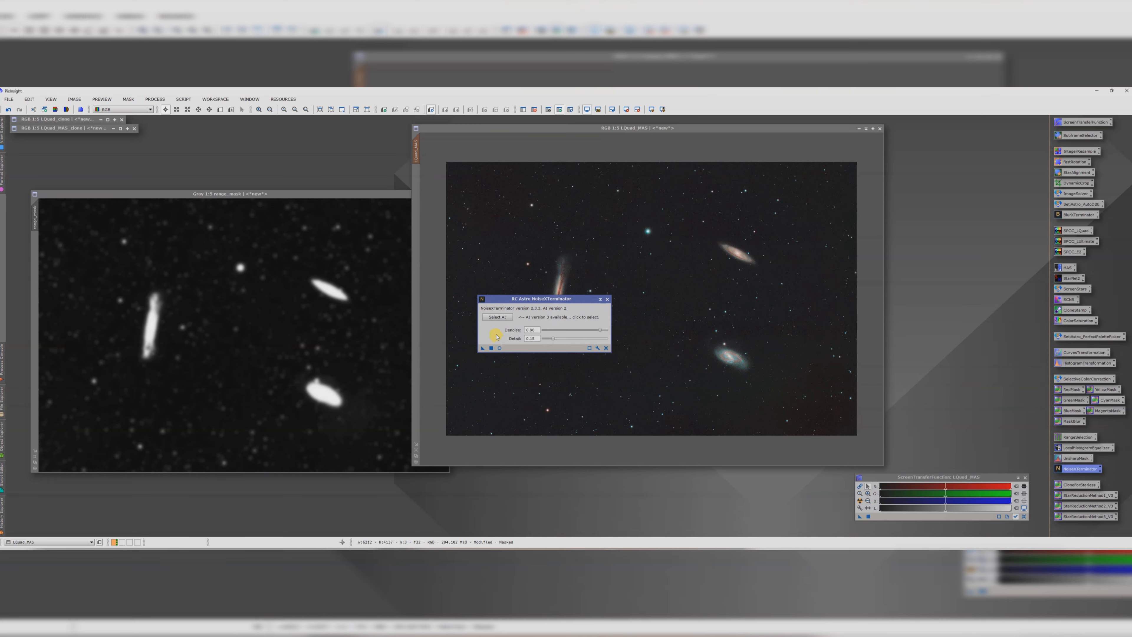
pyautogui.click(501, 317)
pyautogui.doubleClick(470, 154)
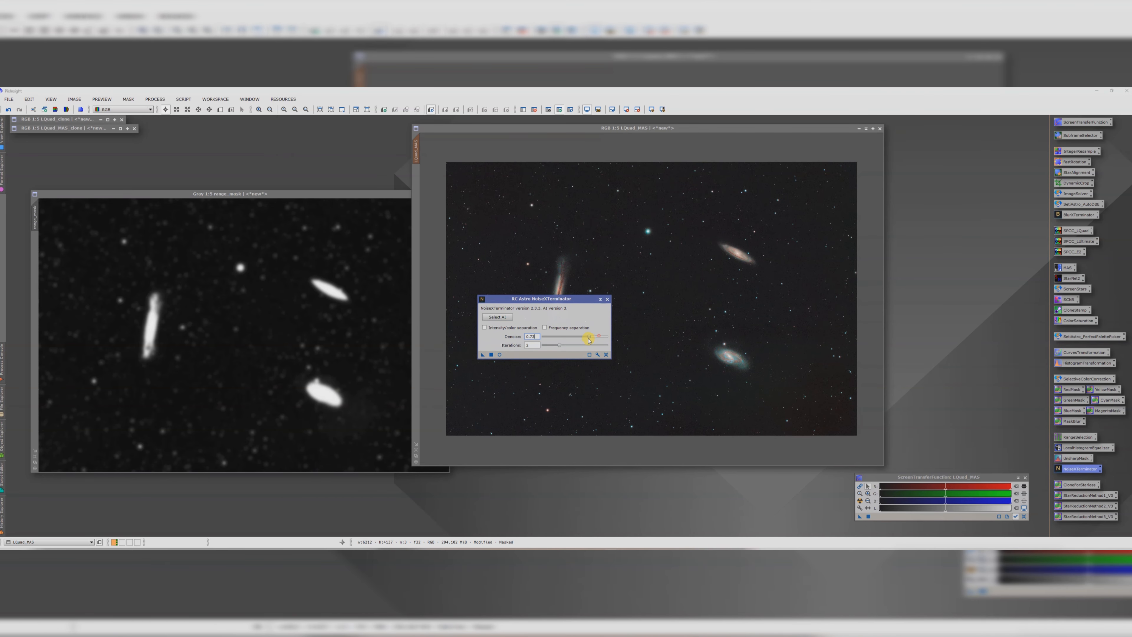
pyautogui.click(483, 355)
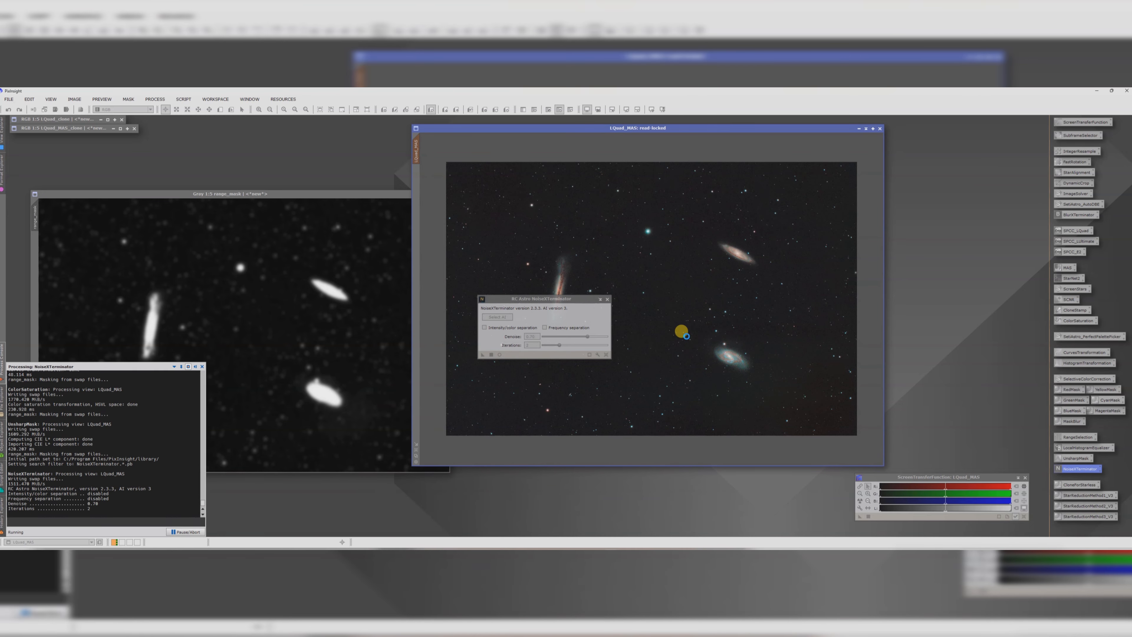
pyautogui.click(609, 300)
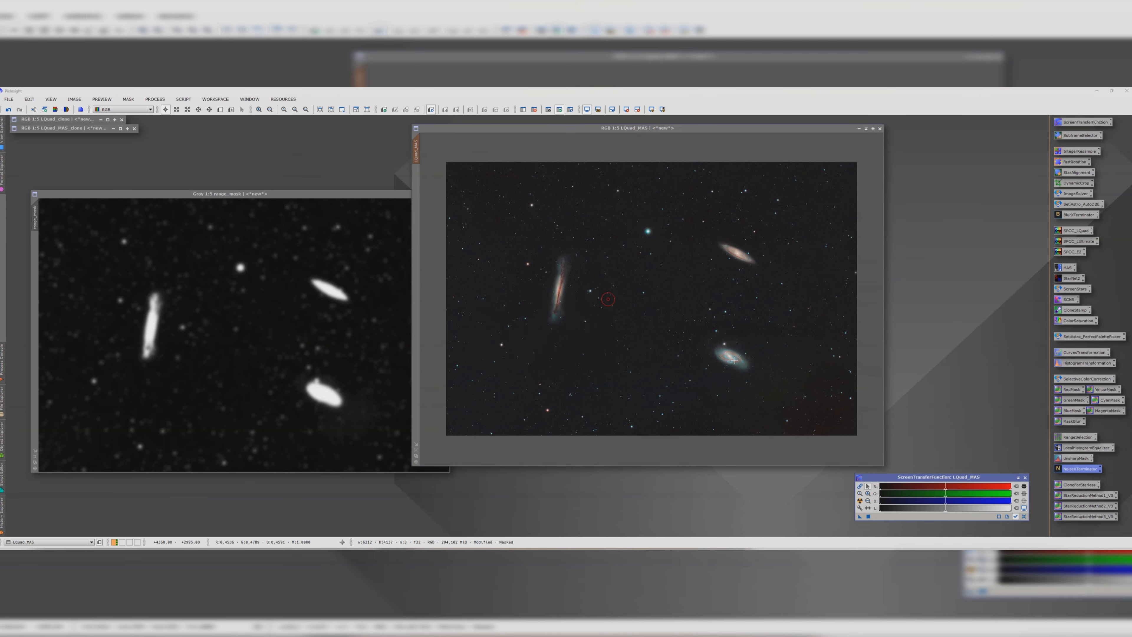
pyautogui.scroll(4, 745, 355)
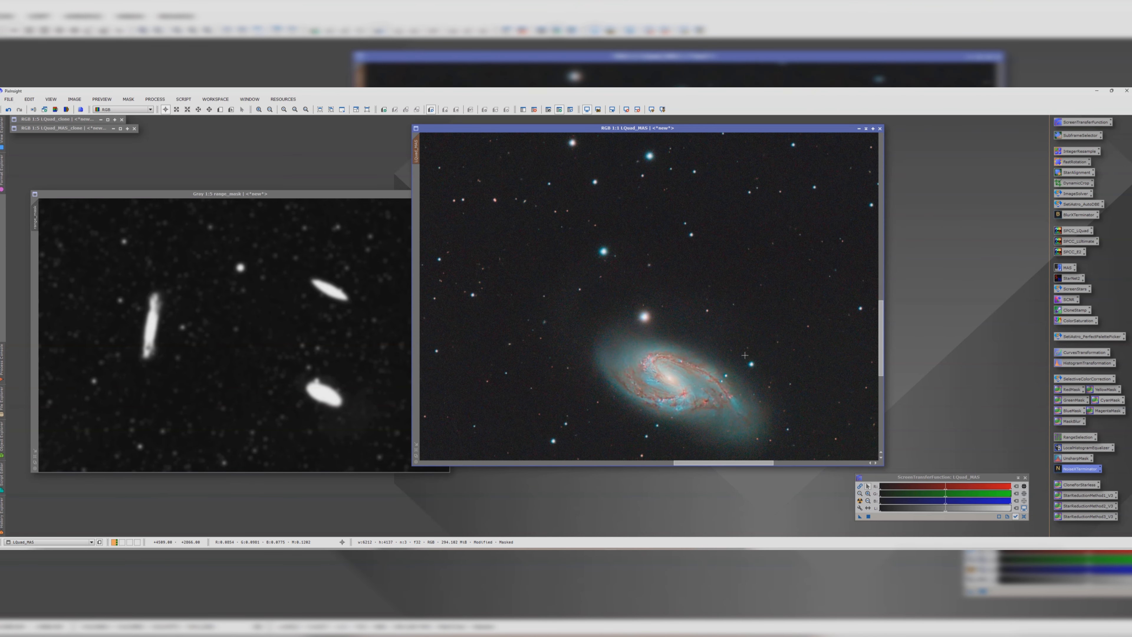
pyautogui.click(20, 111)
# Step: Remove the range mask from LQuad_MAS
pyautogui.moveTo(551, 130); pyautogui.dragTo(567, 136)
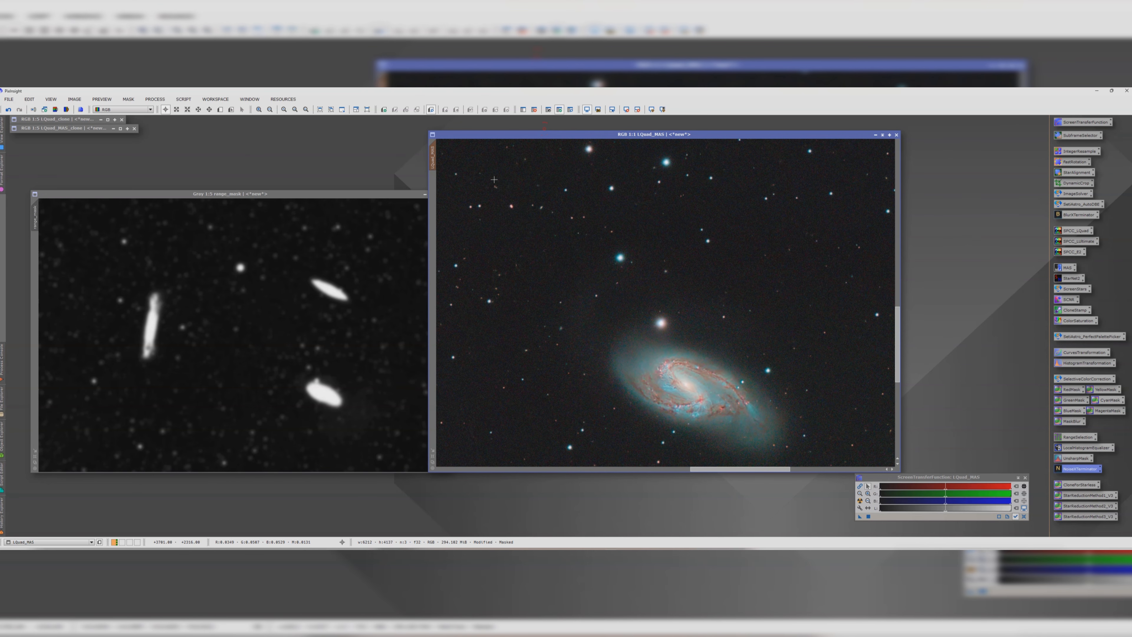
pyautogui.scroll(-1, 494, 179)
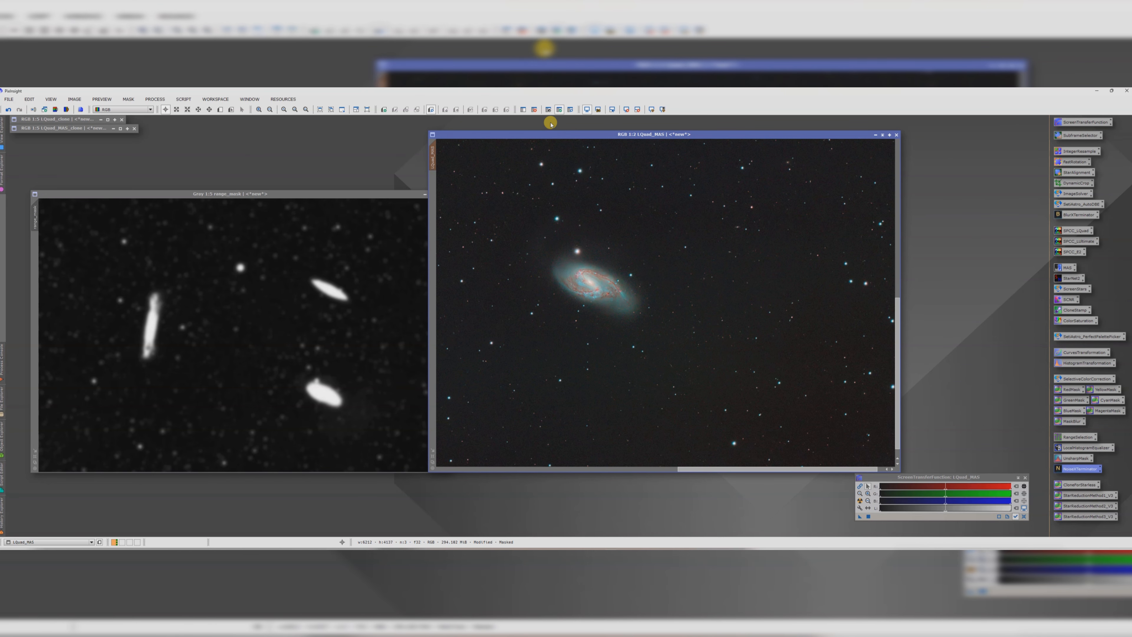
pyautogui.click(534, 109)
# Step: Apply NoiseXTerminator with the NoiseXTerminator.3 AI file and denoise 0.70 to the unmasked LQuad_MAS
pyautogui.doubleClick(1087, 466)
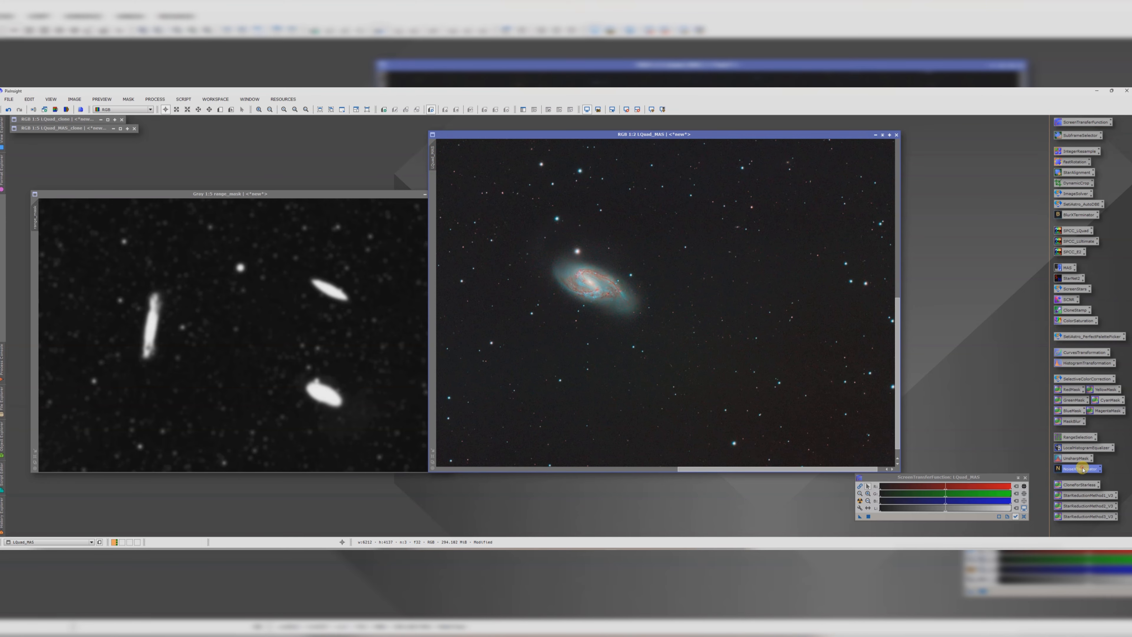
pyautogui.click(497, 319)
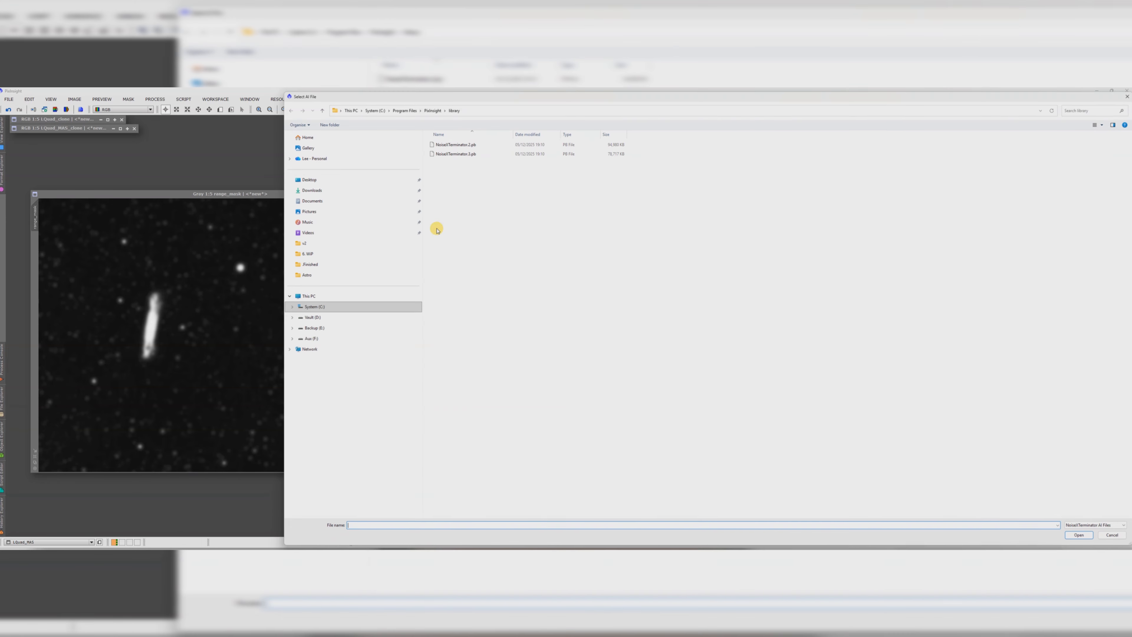
pyautogui.doubleClick(455, 156)
pyautogui.click(601, 338)
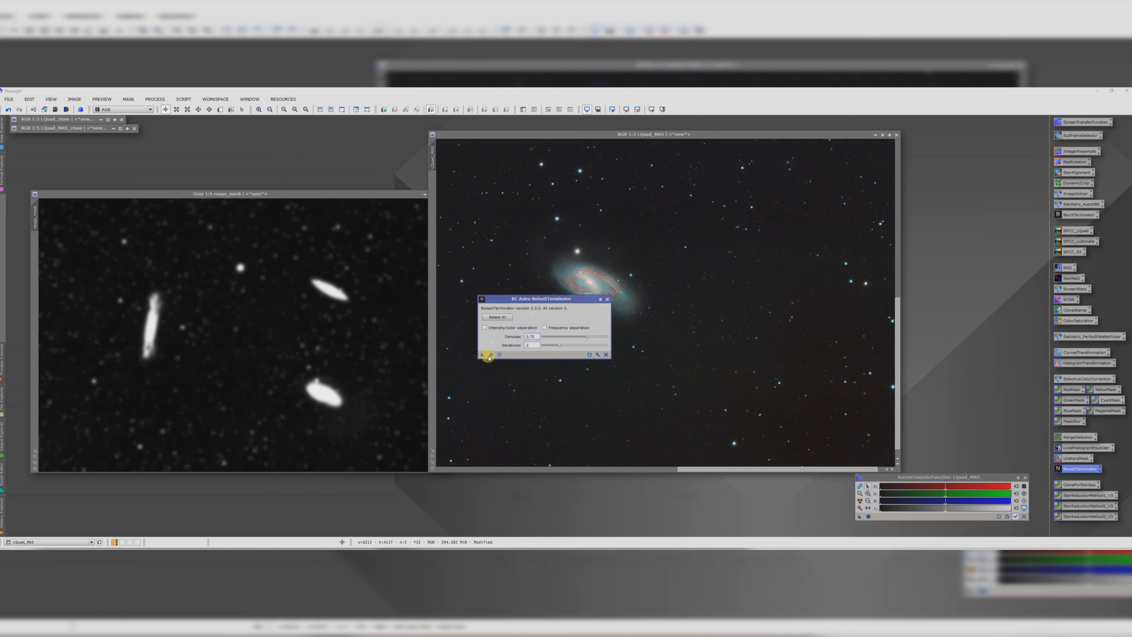
pyautogui.moveTo(483, 356); pyautogui.dragTo(531, 237)
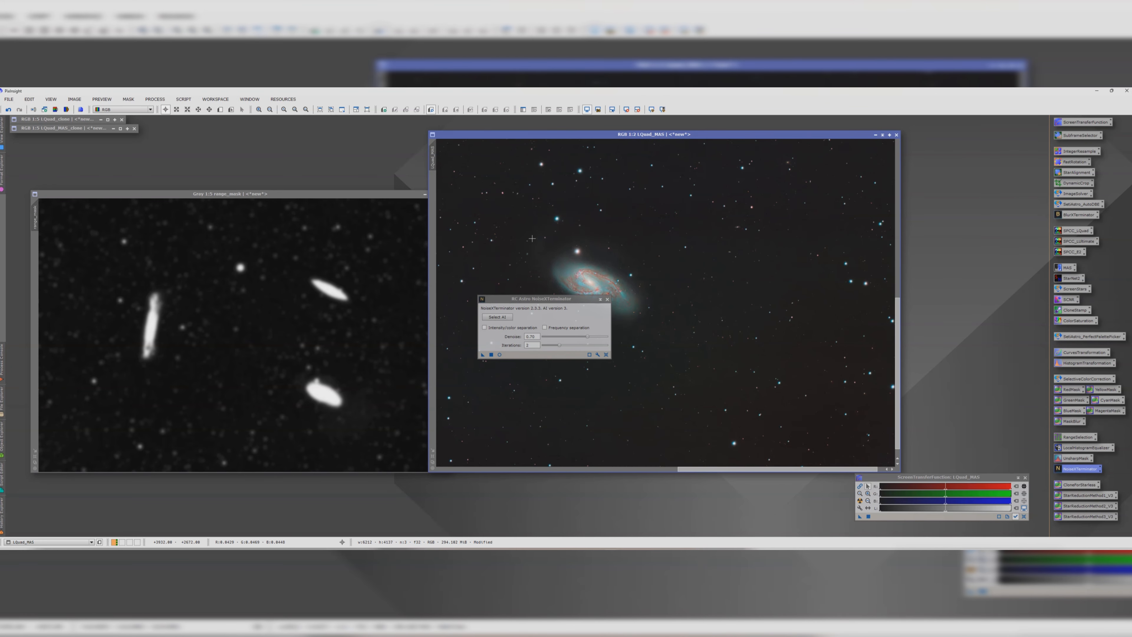
pyautogui.click(607, 299)
# Step: Zoom into the galaxies and toggle the last operation to compare the noise reduction result
pyautogui.scroll(1, 607, 298)
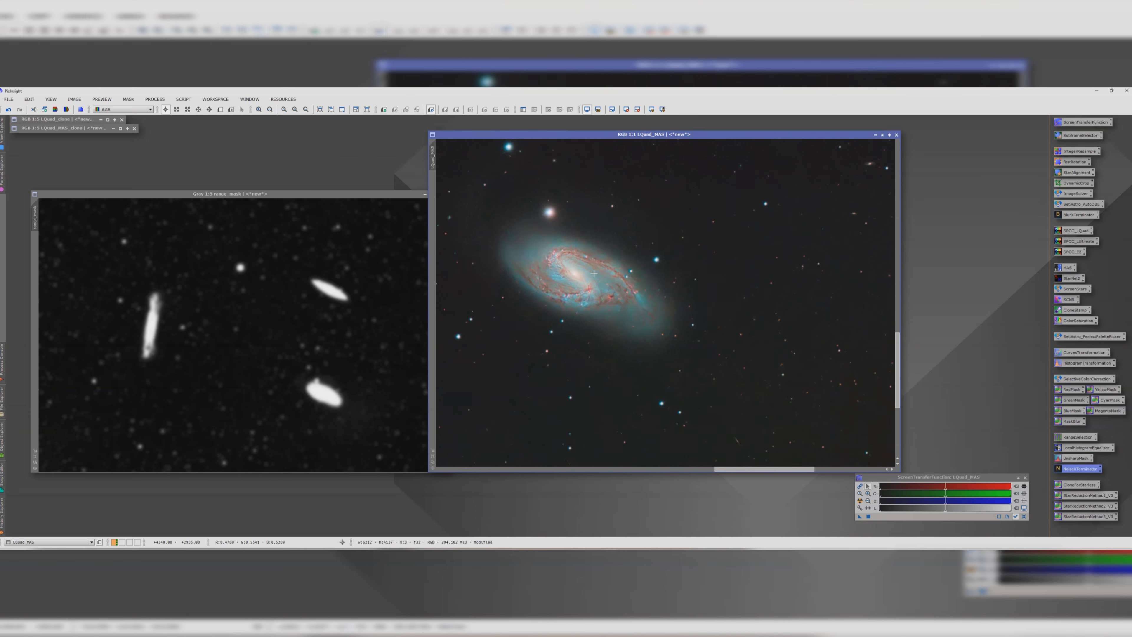
pyautogui.click(20, 112)
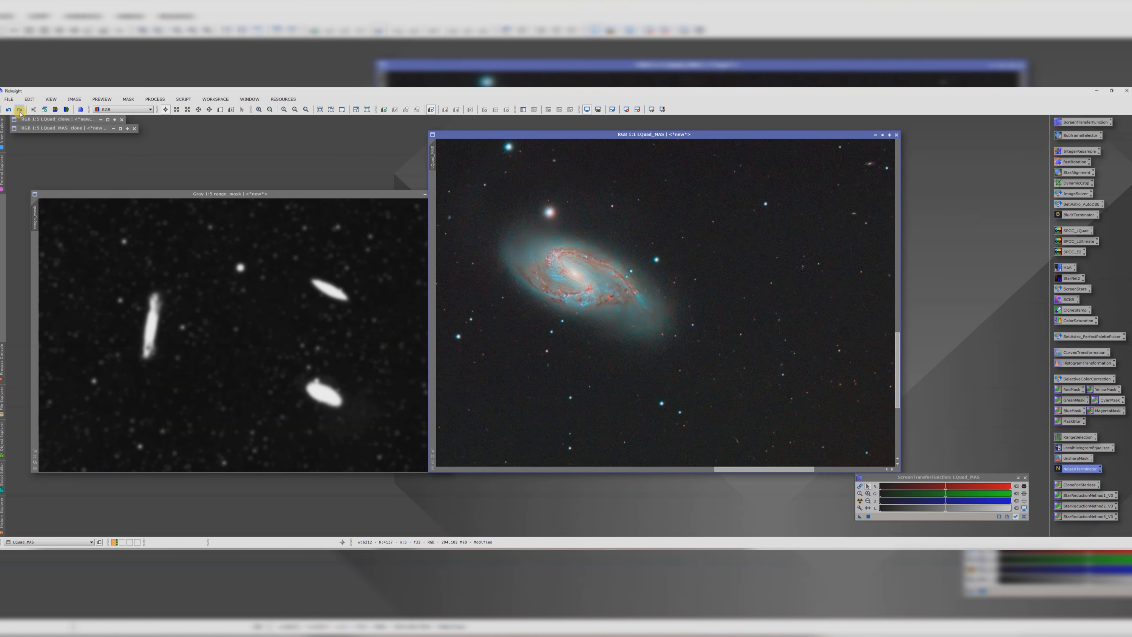
pyautogui.scroll(-3, 728, 317)
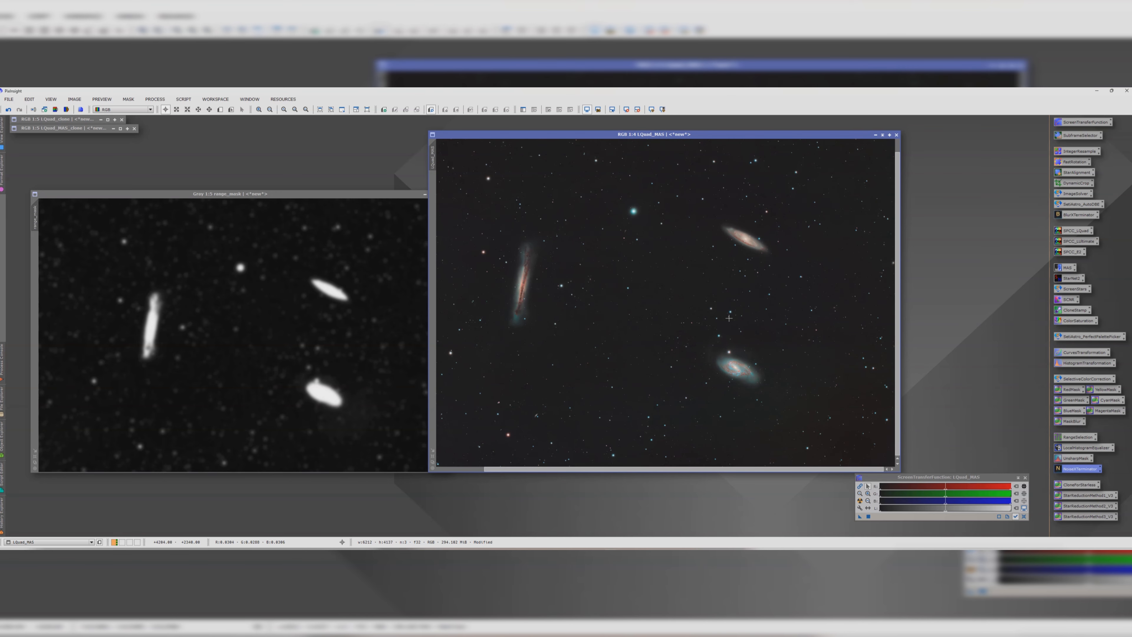
pyautogui.scroll(3, 525, 277)
pyautogui.scroll(1, 495, 284)
pyautogui.scroll(-1, 494, 284)
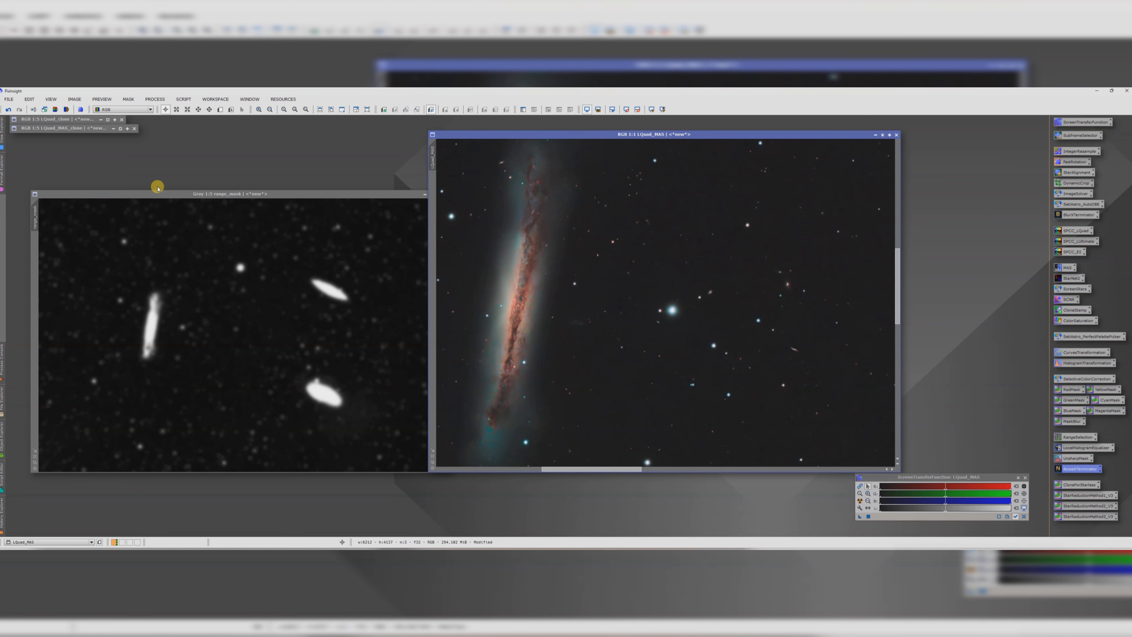
# Step: Zoom in and out on LQuad_MAS to inspect the noise reduction across the galaxies
pyautogui.click(23, 111)
pyautogui.scroll(-2, 610, 296)
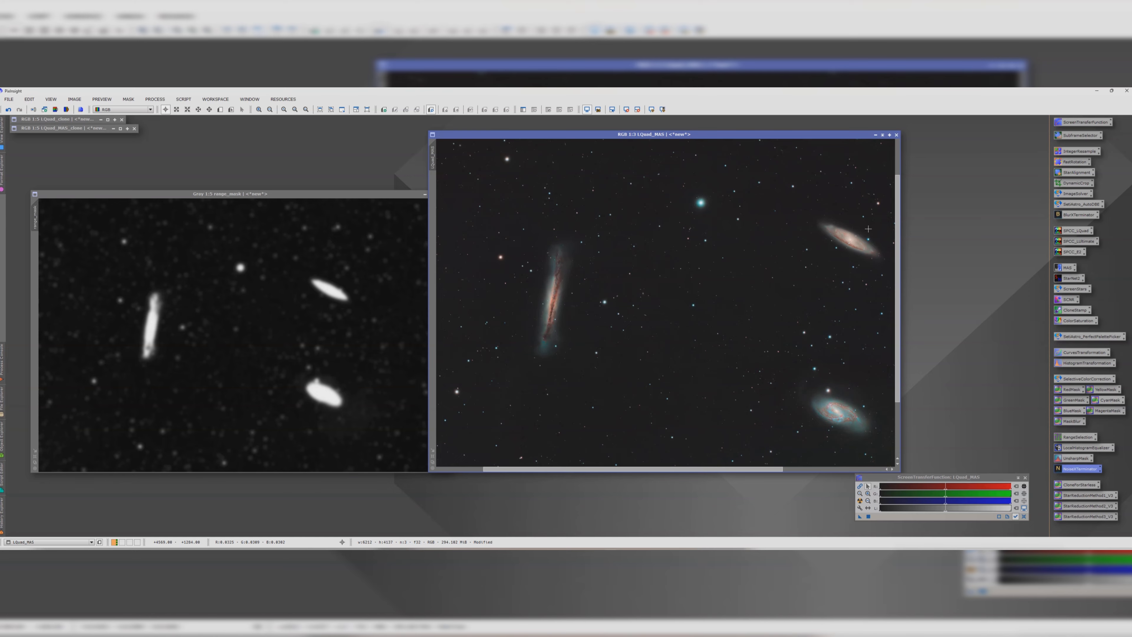
pyautogui.scroll(2, 869, 229)
pyautogui.scroll(-4, 833, 276)
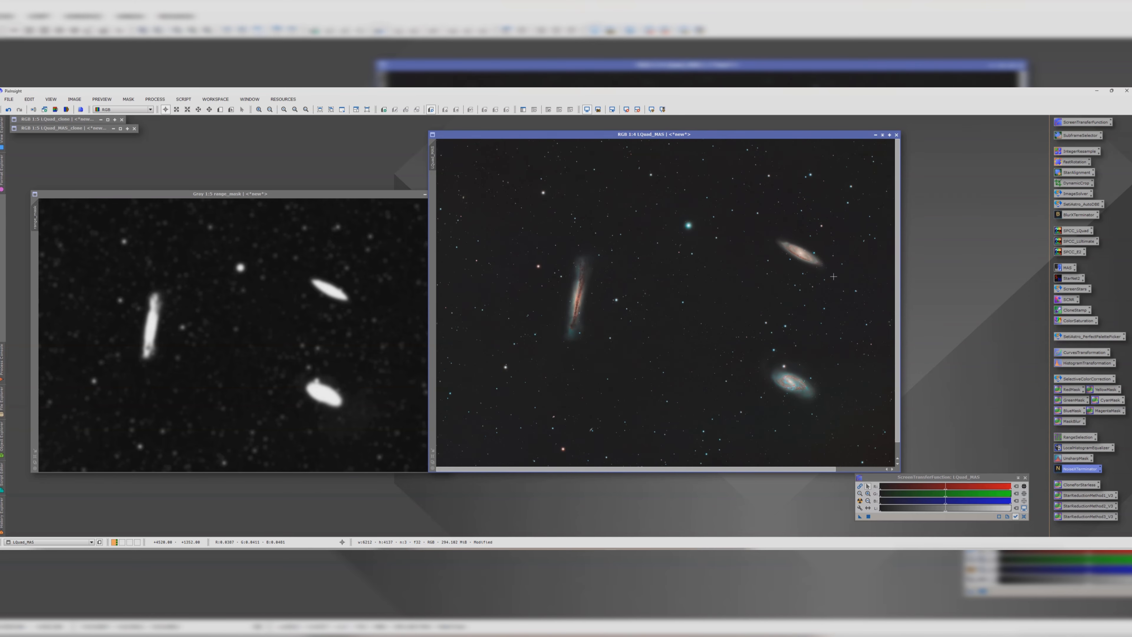
pyautogui.scroll(4, 736, 307)
pyautogui.scroll(-5, 745, 284)
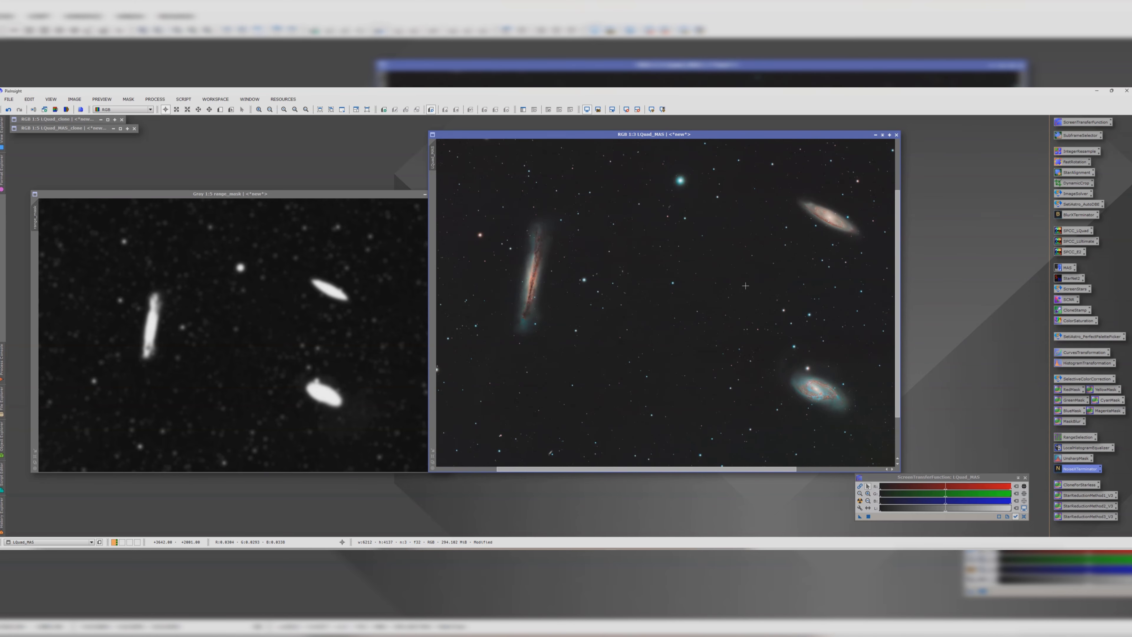
# Step: Iconize the range_mask image and reposition the LQuad_MAS window
pyautogui.click(417, 195)
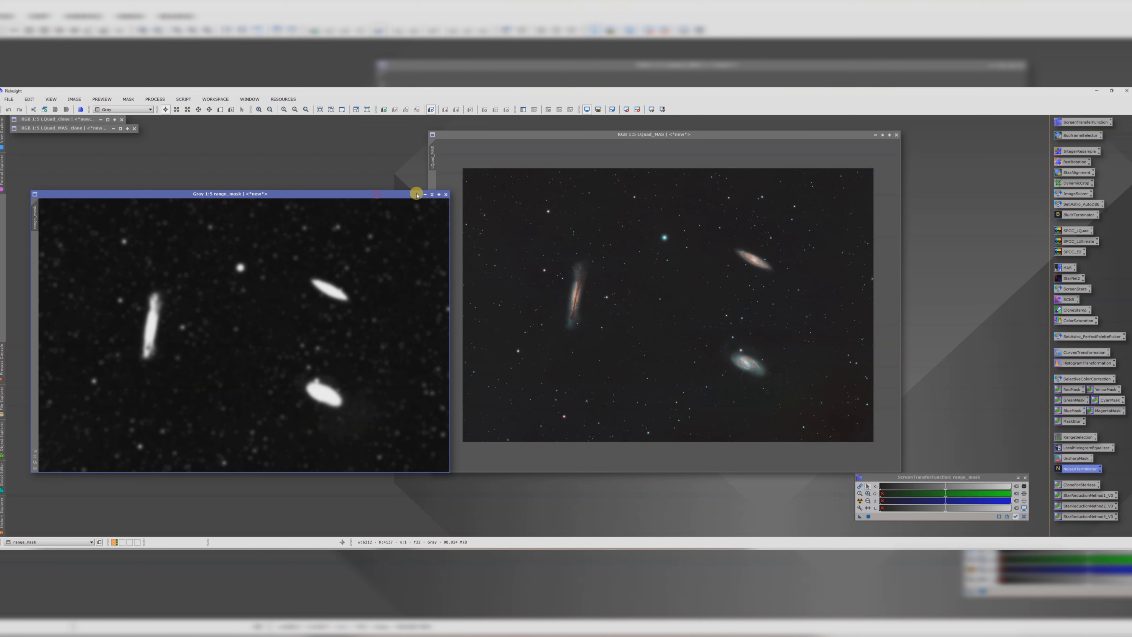
pyautogui.click(432, 194)
pyautogui.moveTo(260, 316); pyautogui.dragTo(79, 141)
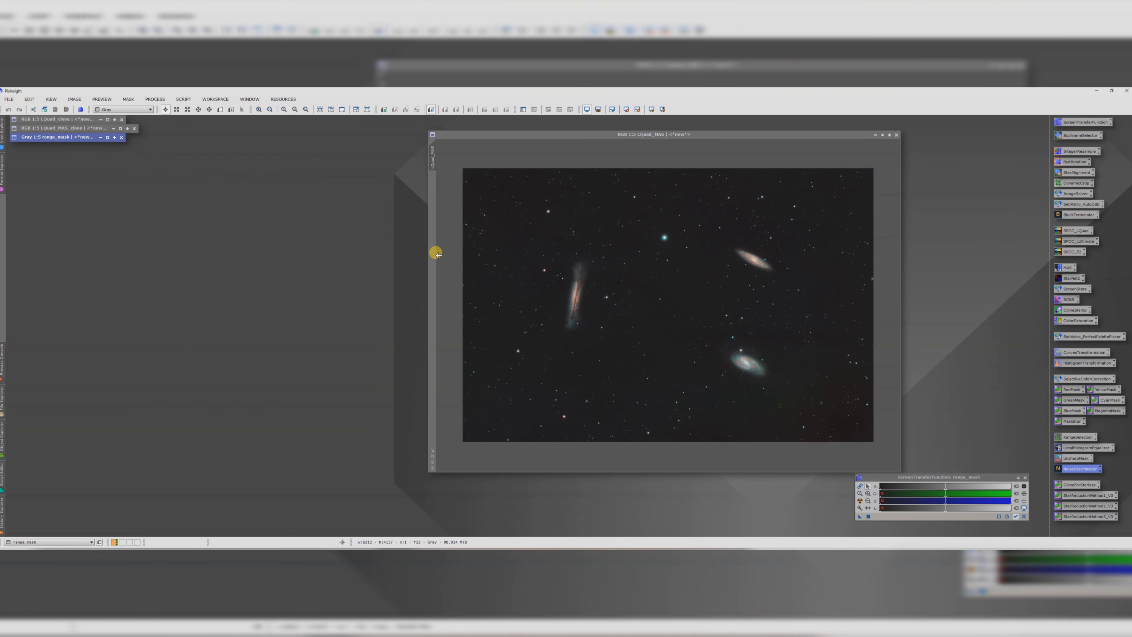
pyautogui.moveTo(584, 134); pyautogui.dragTo(484, 130)
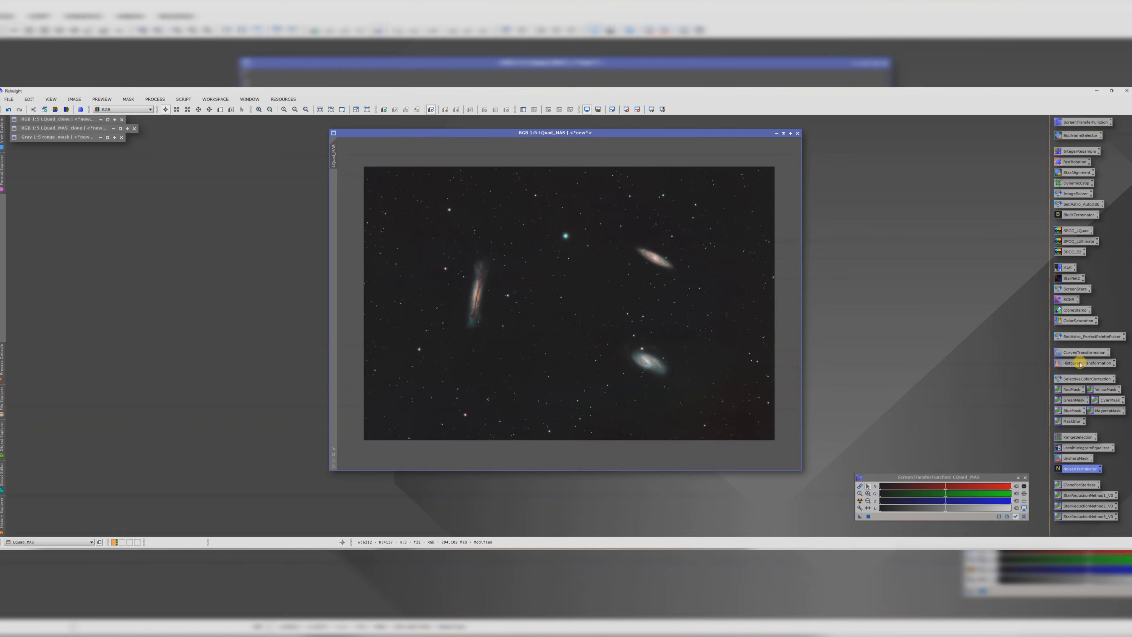
# Step: Apply a CurvesTransformation to LQuad_MAS that lifts the lower midtones, checking pixel values in the real-time preview
pyautogui.doubleClick(1084, 352)
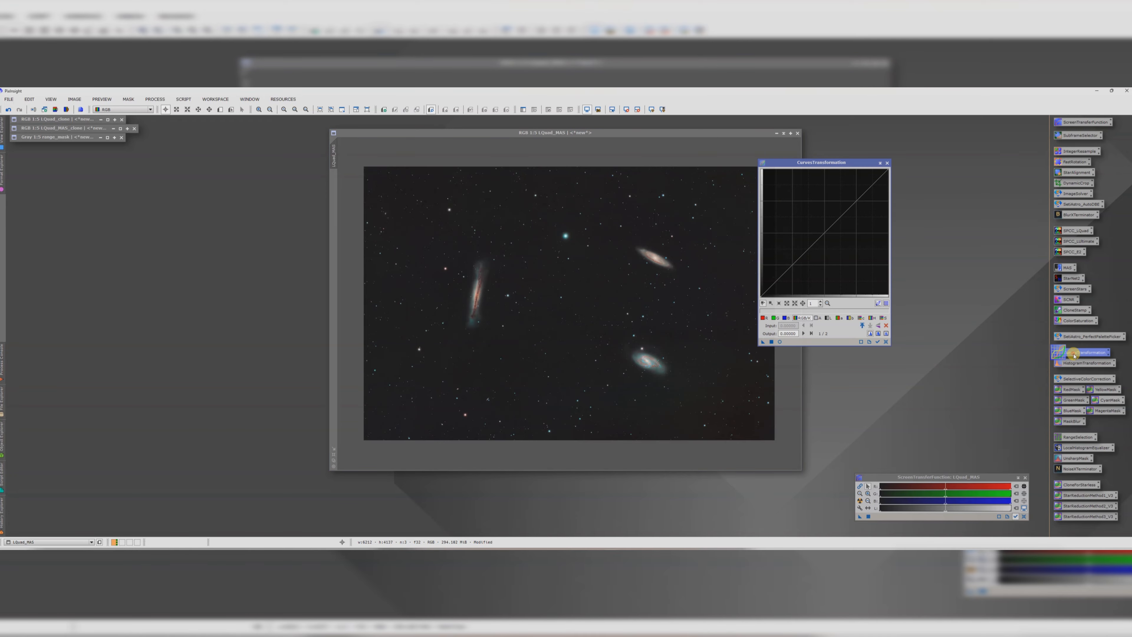
pyautogui.click(778, 342)
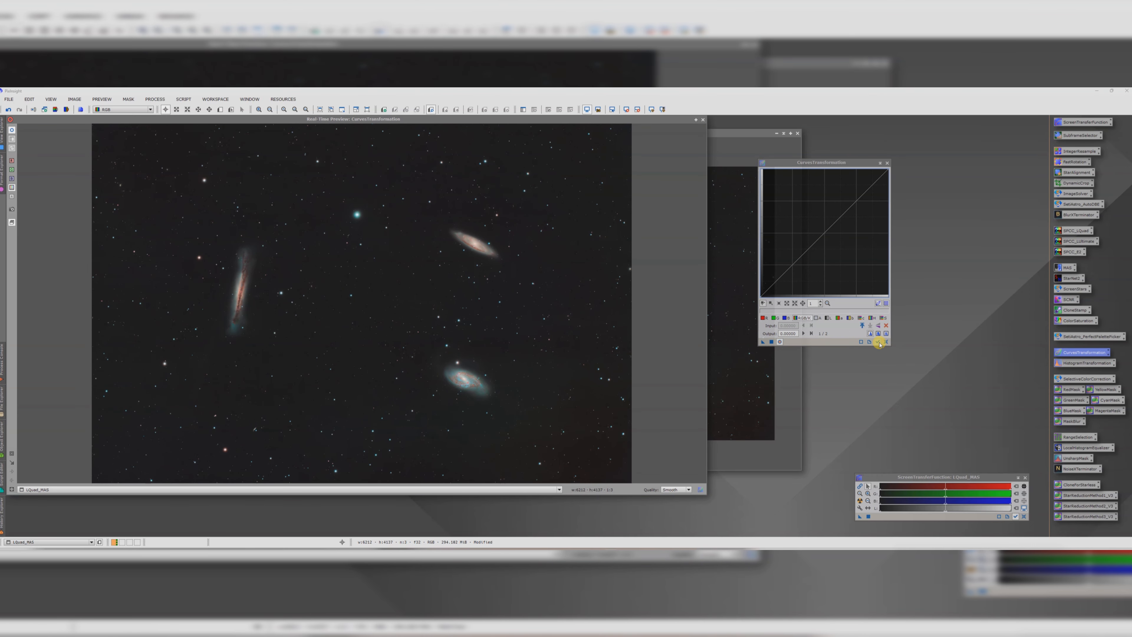
pyautogui.click(797, 258)
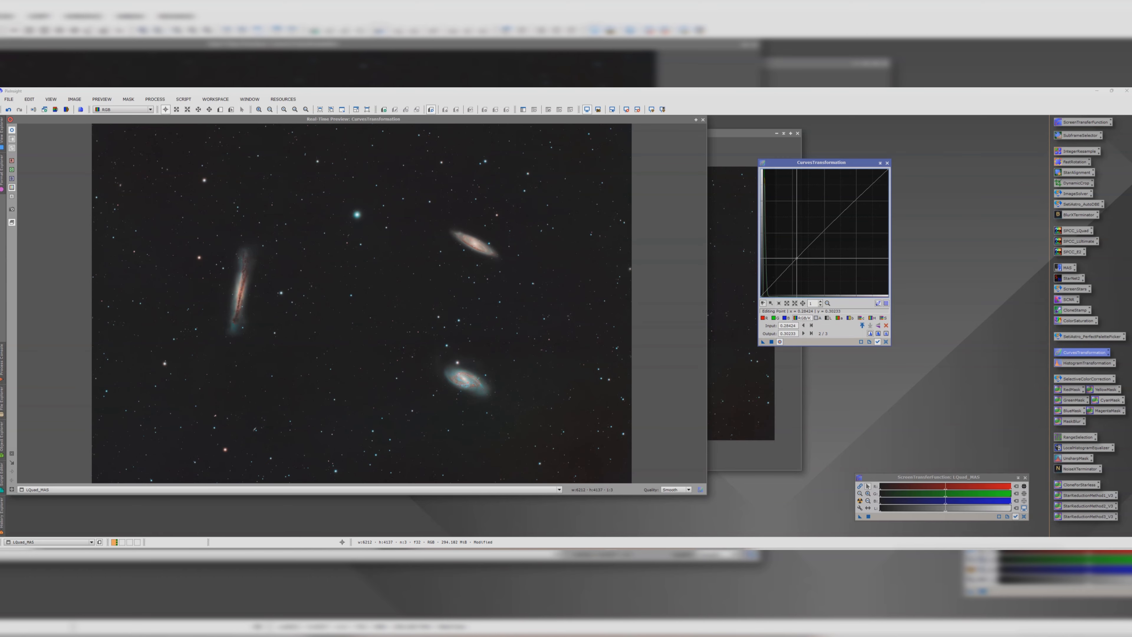
pyautogui.moveTo(781, 276); pyautogui.dragTo(797, 257)
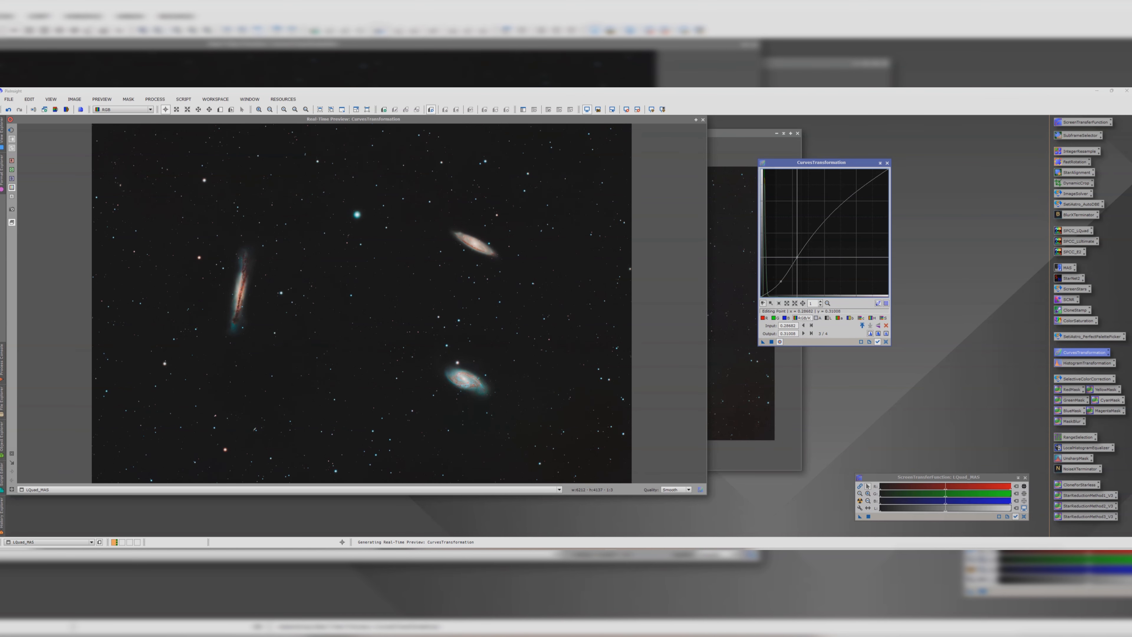
pyautogui.click(594, 260)
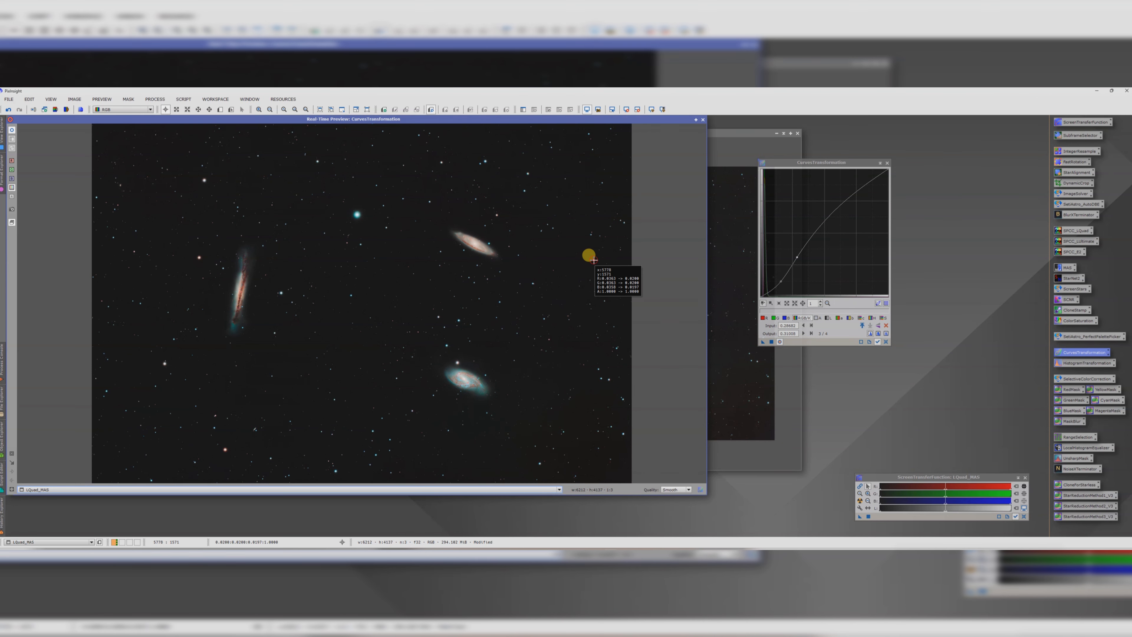
pyautogui.click(374, 268)
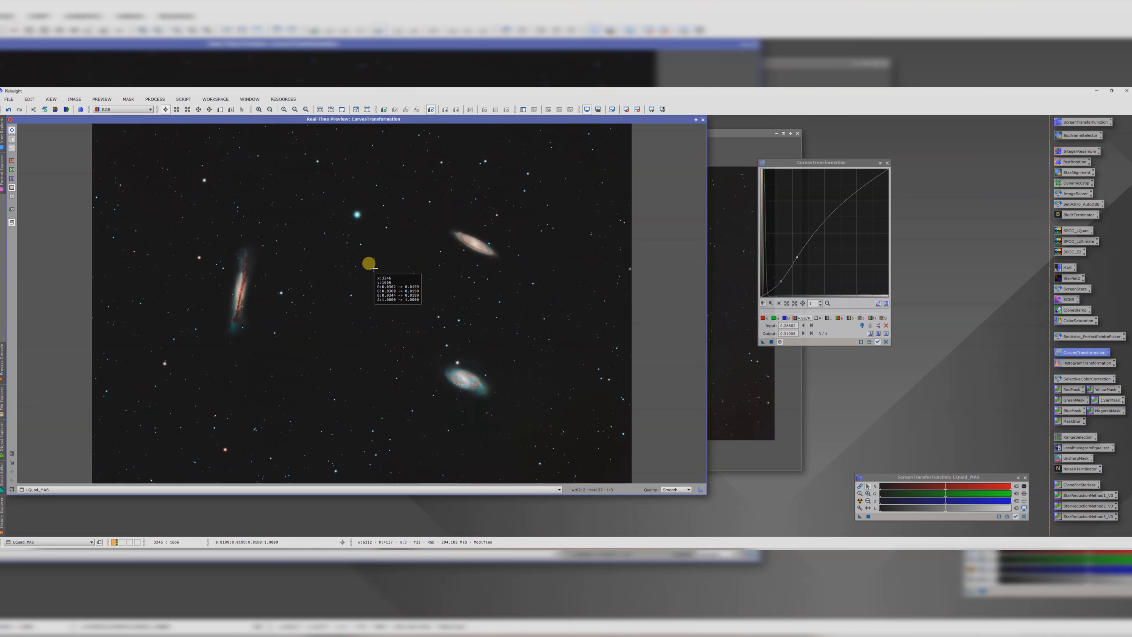
pyautogui.click(291, 180)
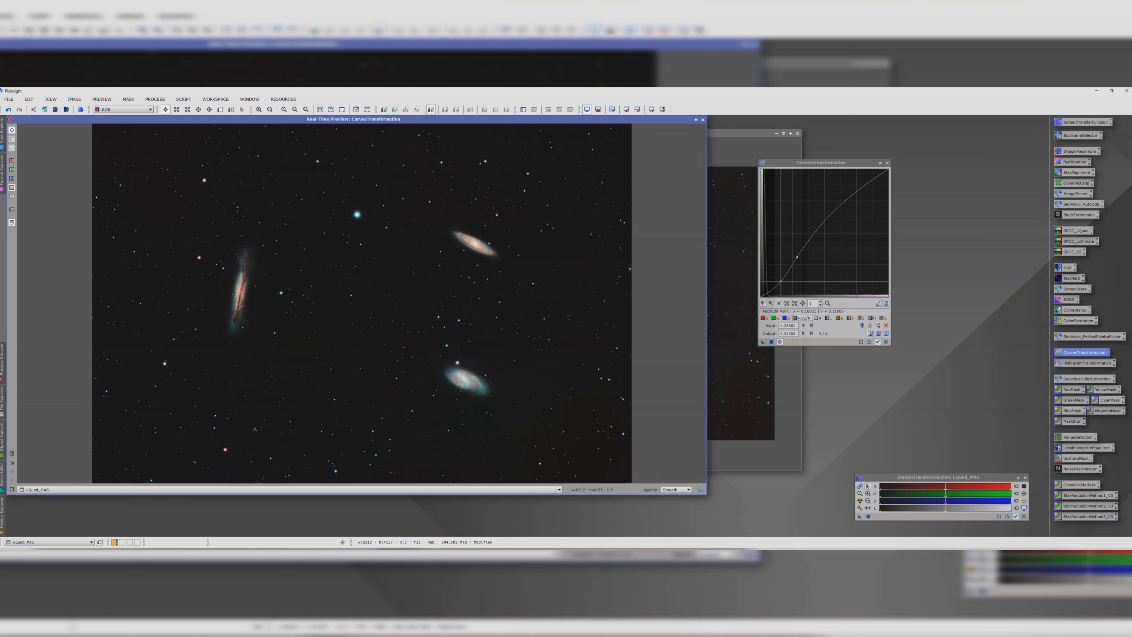
pyautogui.click(780, 281)
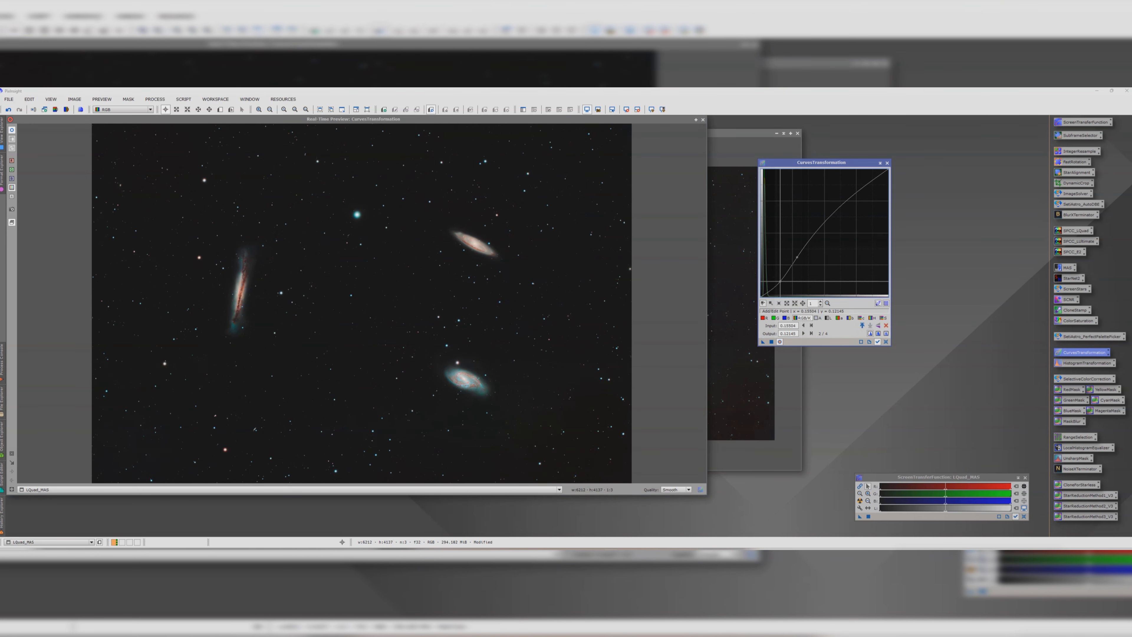
pyautogui.click(772, 342)
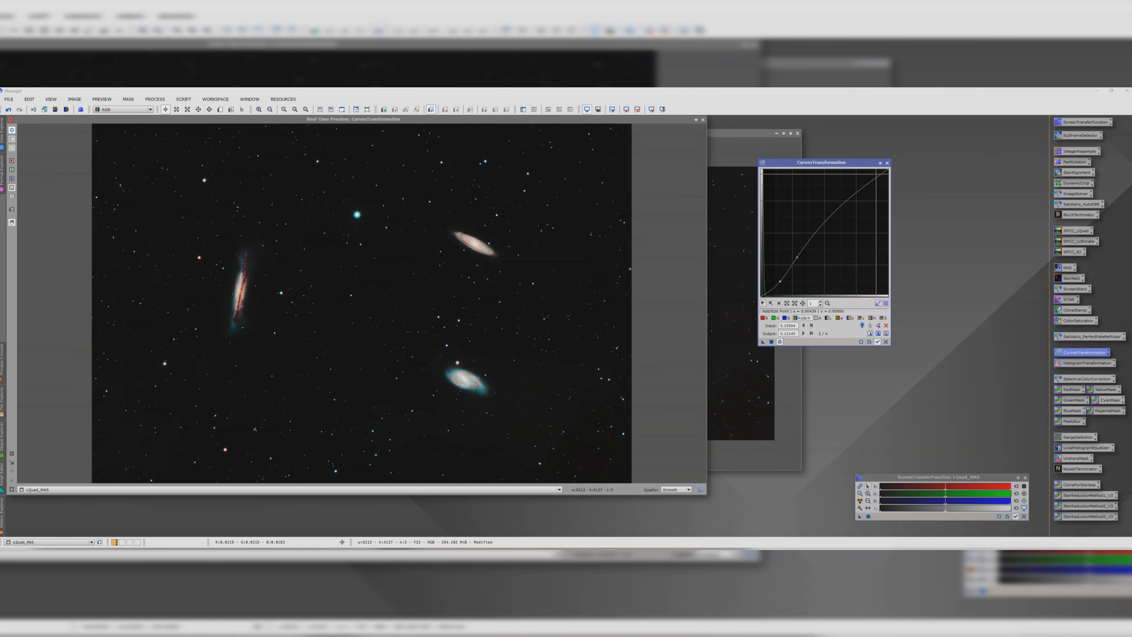
pyautogui.click(886, 164)
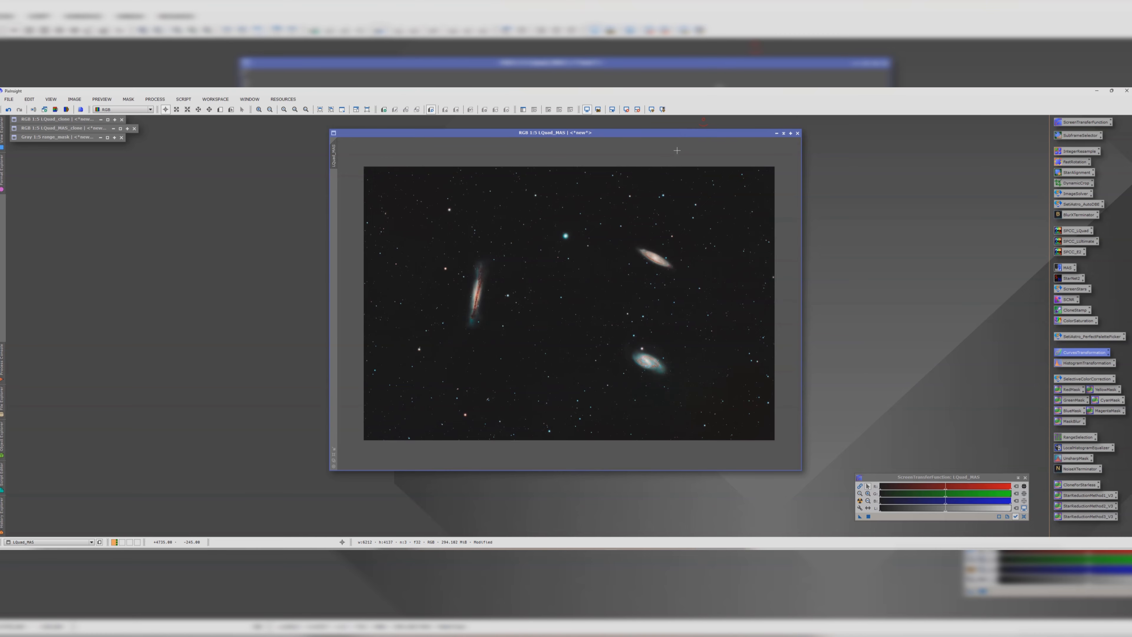
# Step: Create a Starless copy of LQuad_MAS with the saved PixelMath icon and remove its stars with StarNet2, Linear data unchecked
pyautogui.moveTo(531, 132); pyautogui.dragTo(327, 133)
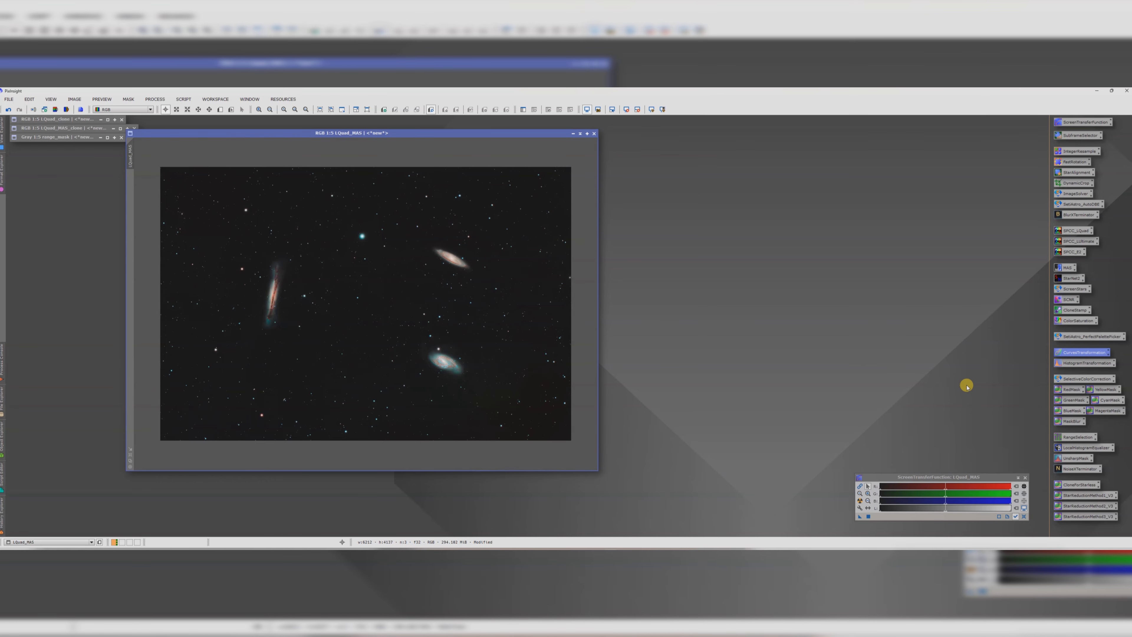
pyautogui.doubleClick(1076, 486)
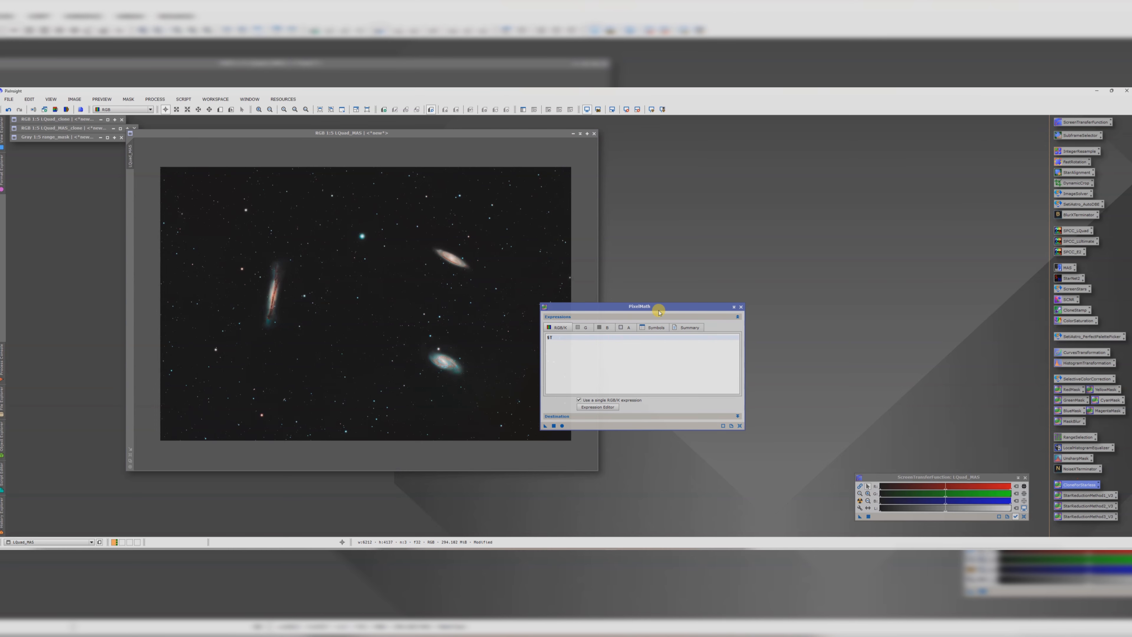
pyautogui.click(741, 307)
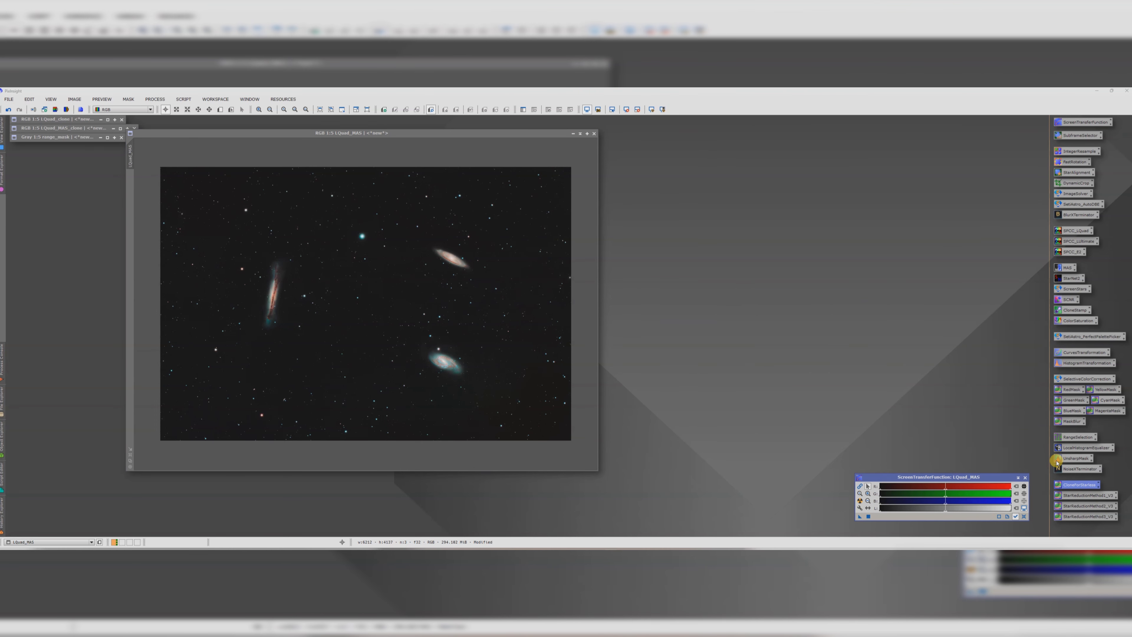
pyautogui.moveTo(438, 303); pyautogui.dragTo(435, 299)
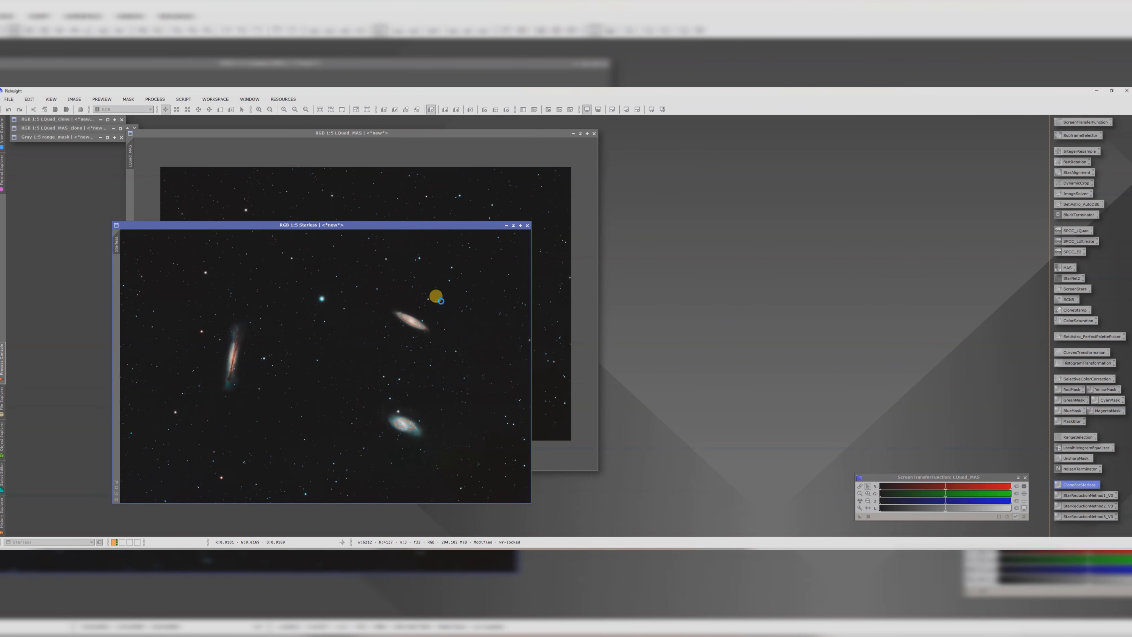
pyautogui.moveTo(386, 225); pyautogui.dragTo(853, 151)
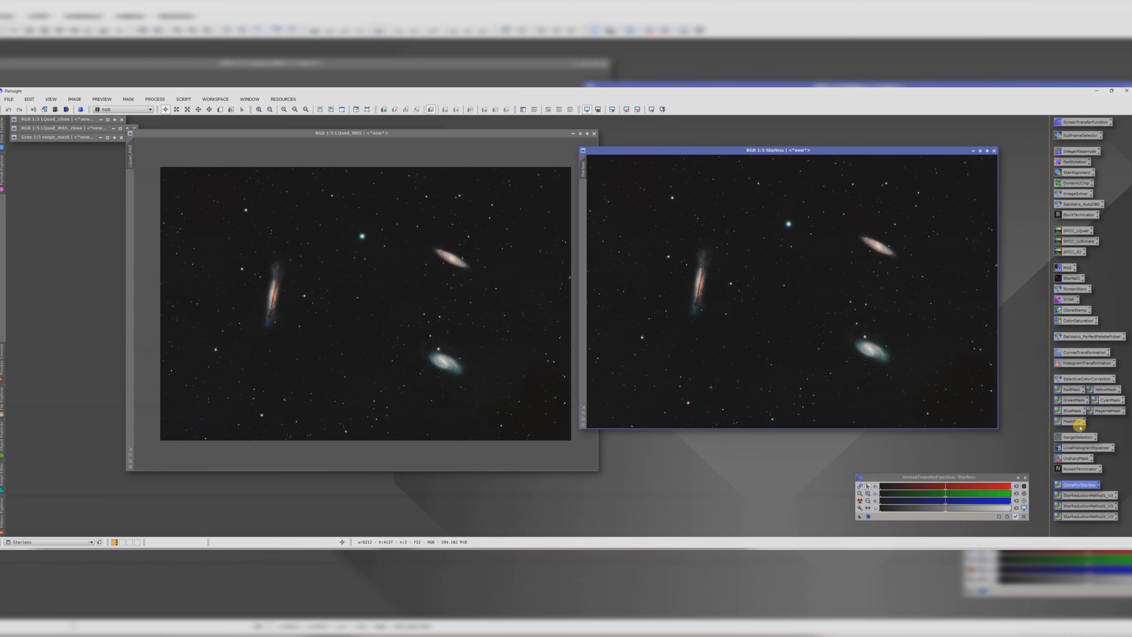
pyautogui.doubleClick(1059, 277)
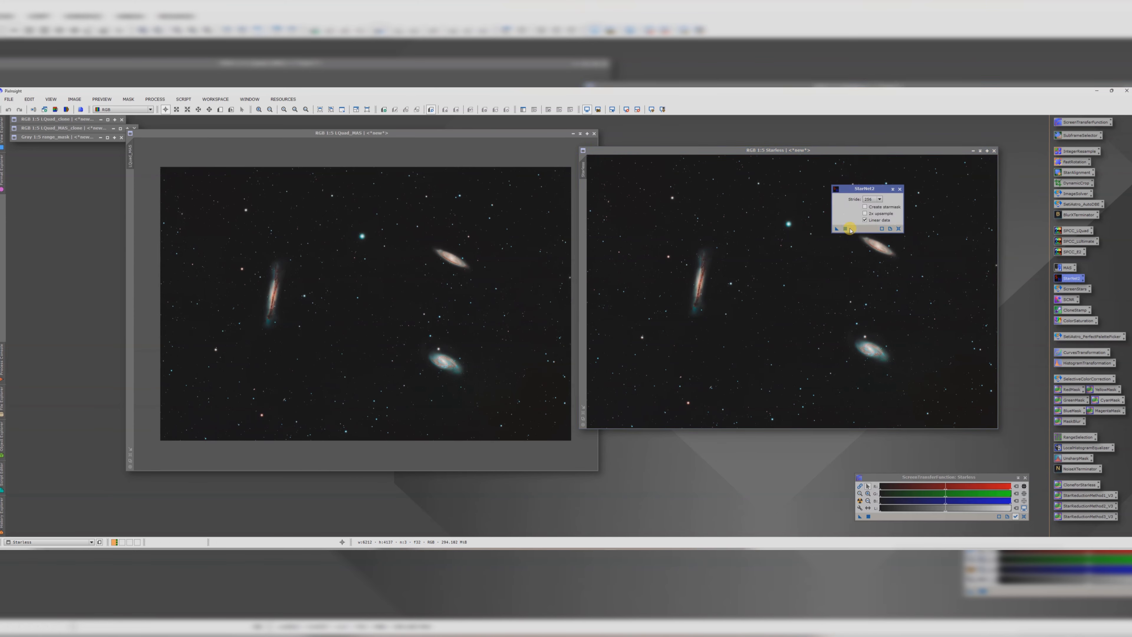
pyautogui.moveTo(838, 228); pyautogui.dragTo(771, 251)
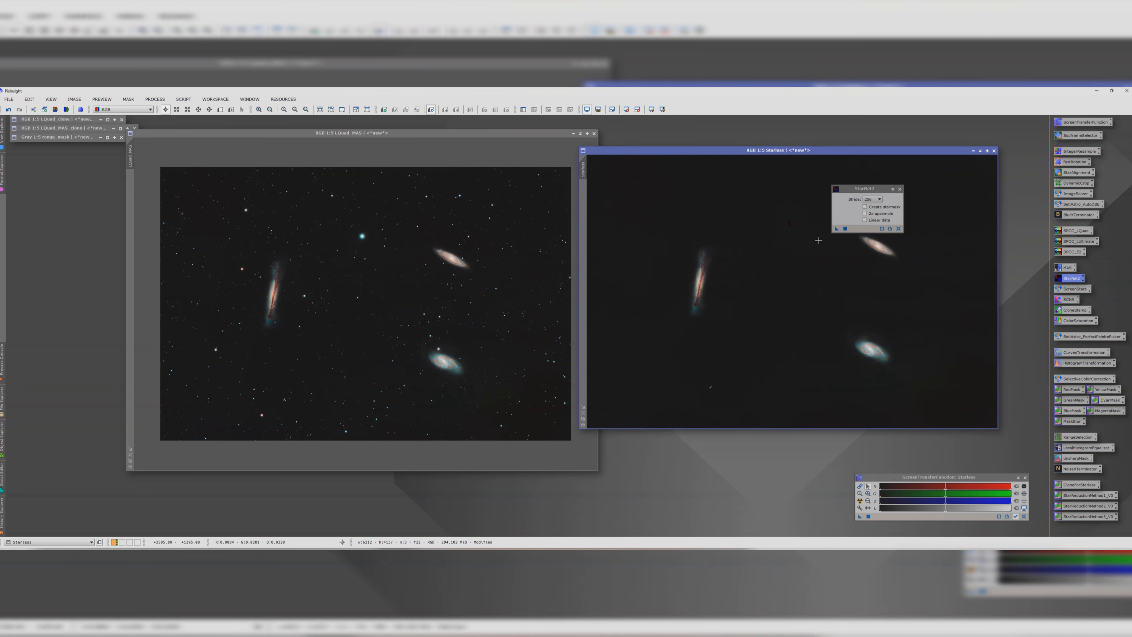
# Step: Apply the StarReductionMethod_V3 icon to LQuad_MAS and compare before and after at higher zoom
pyautogui.moveTo(1074, 518); pyautogui.dragTo(442, 341)
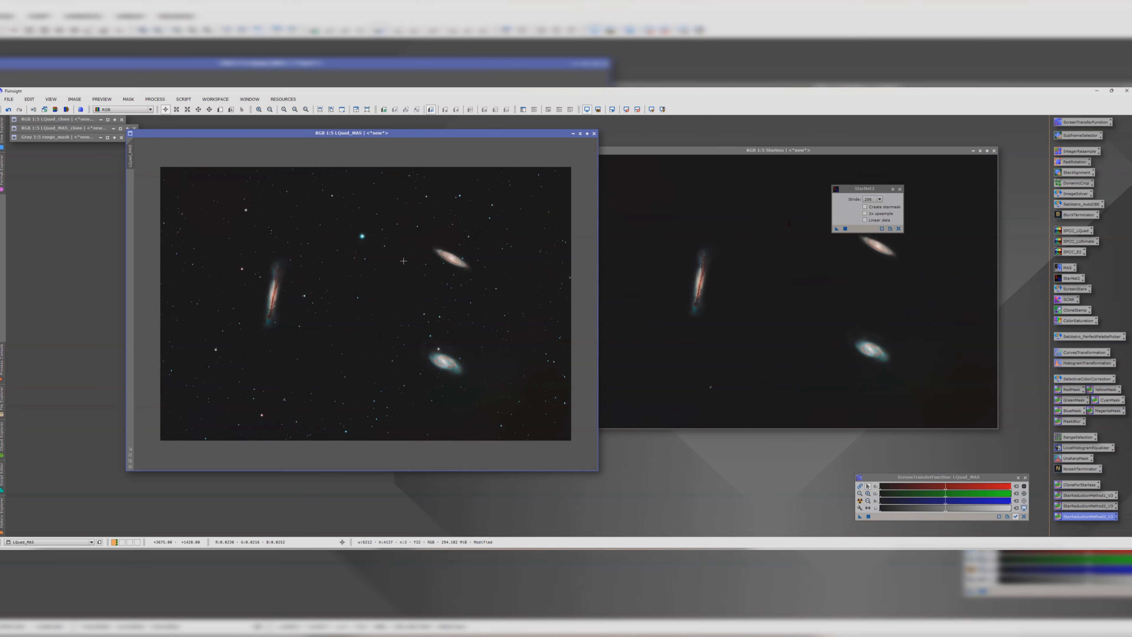
pyautogui.scroll(6, 439, 339)
pyautogui.scroll(-4, 429, 232)
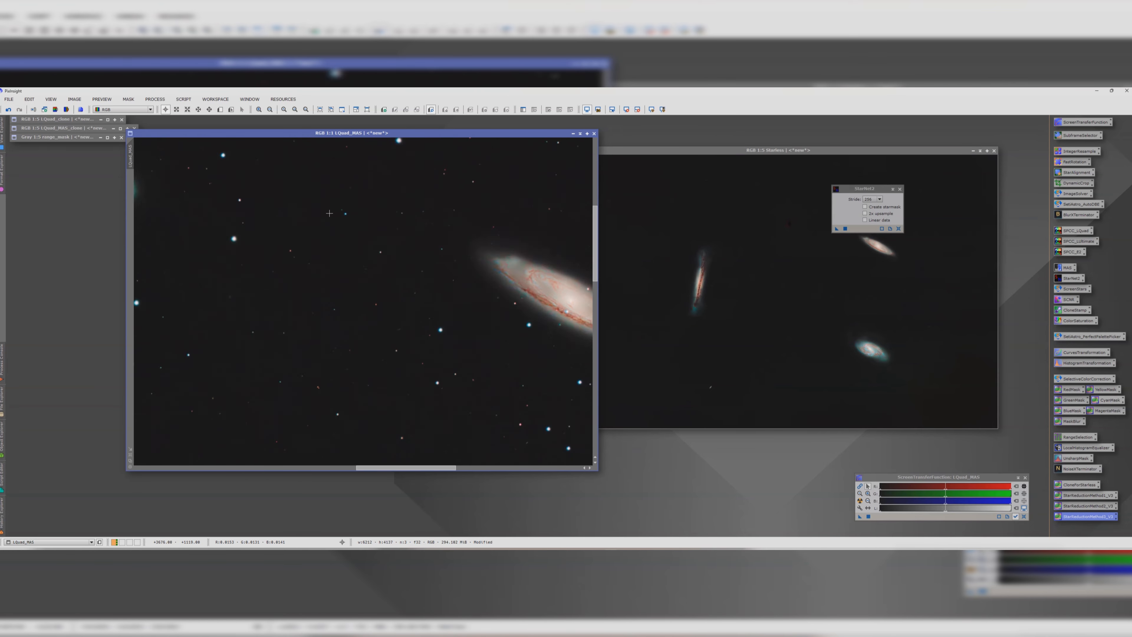
pyautogui.scroll(3, 260, 196)
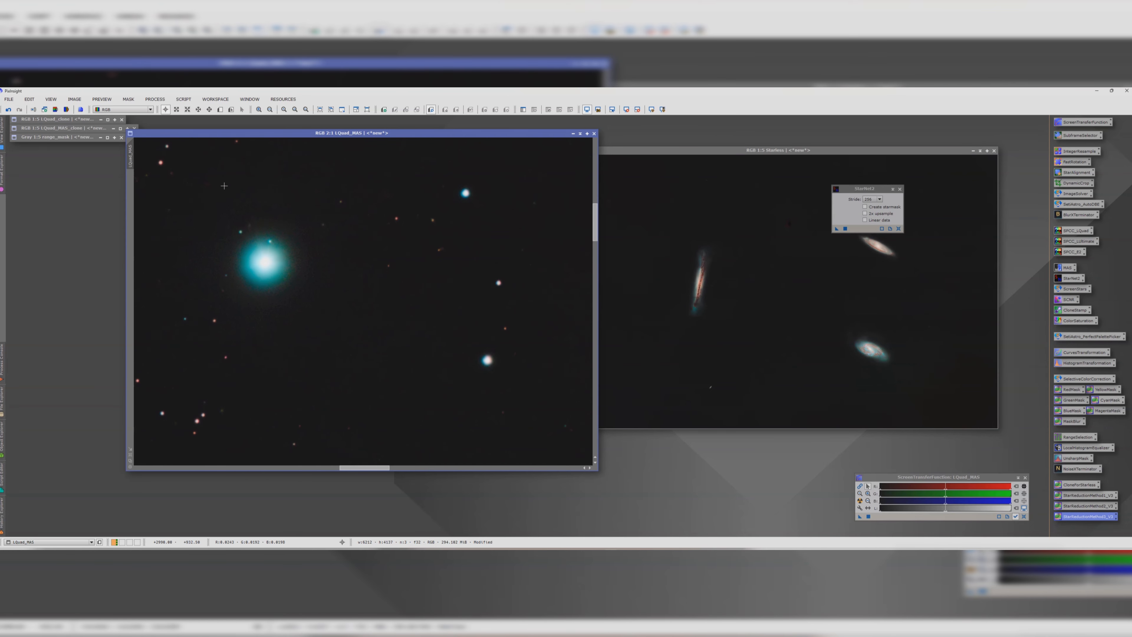
pyautogui.click(8, 109)
pyautogui.click(17, 109)
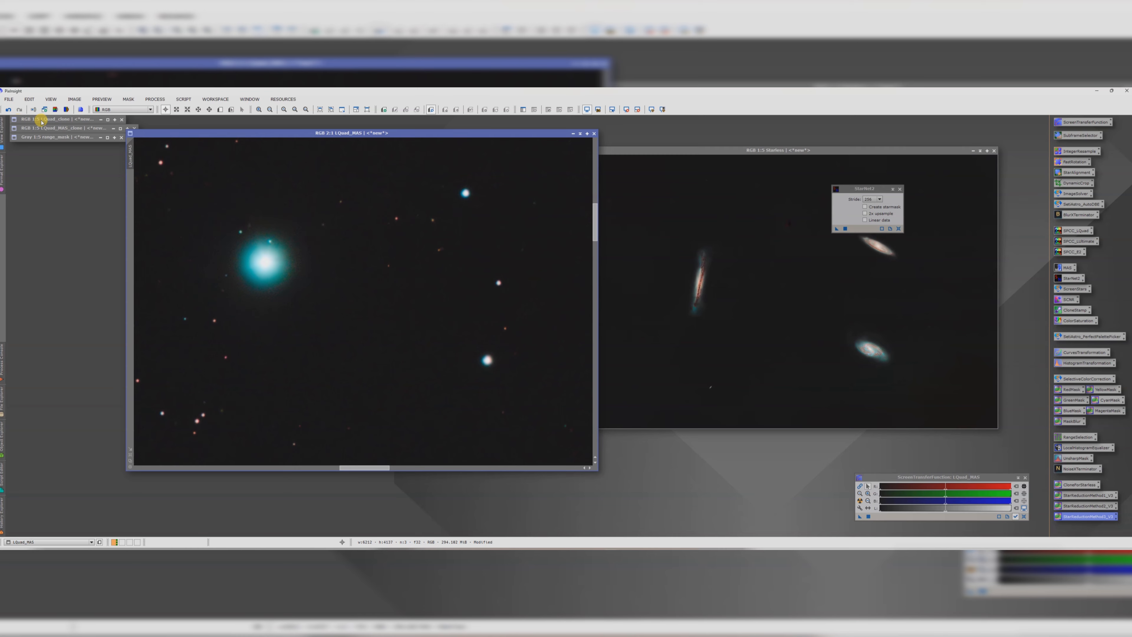
pyautogui.scroll(-6, 405, 285)
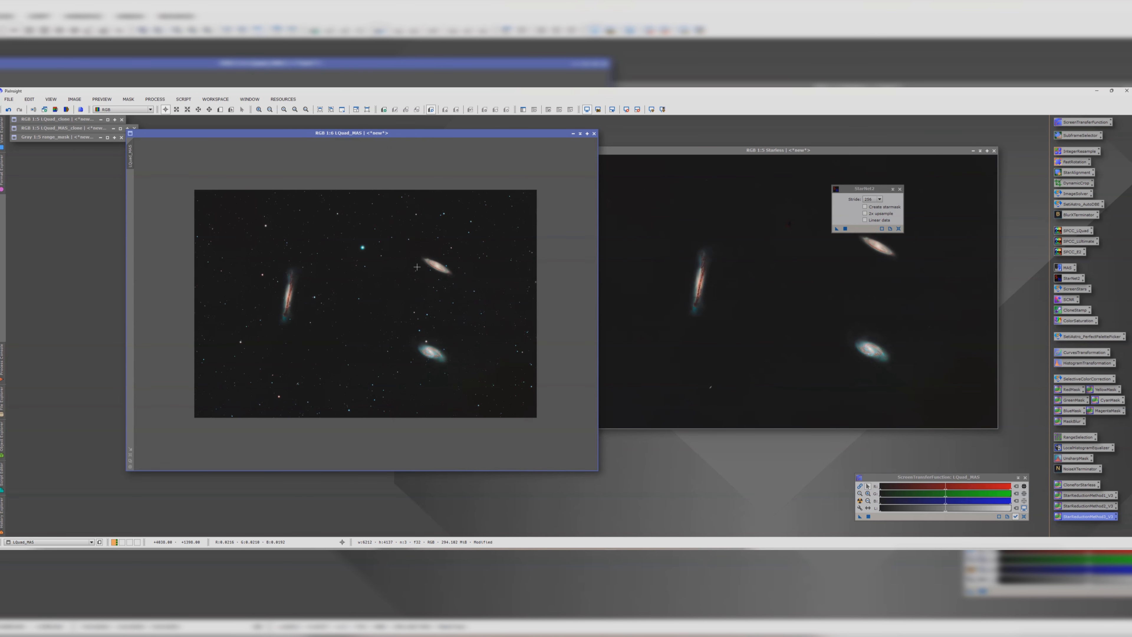
pyautogui.scroll(5, 440, 265)
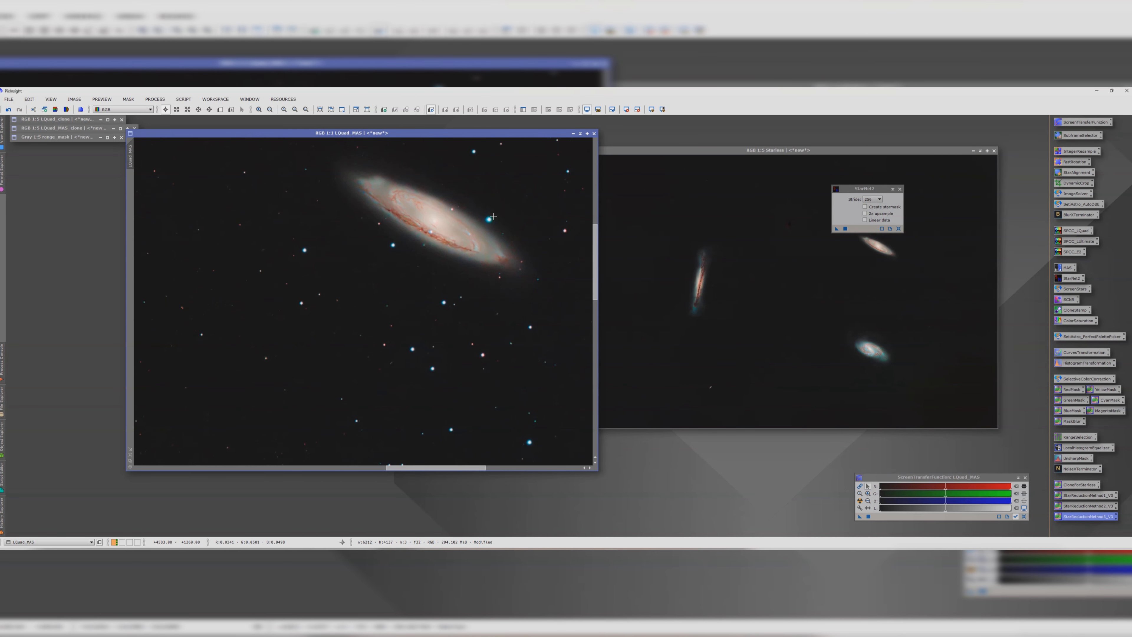
pyautogui.scroll(2, 494, 217)
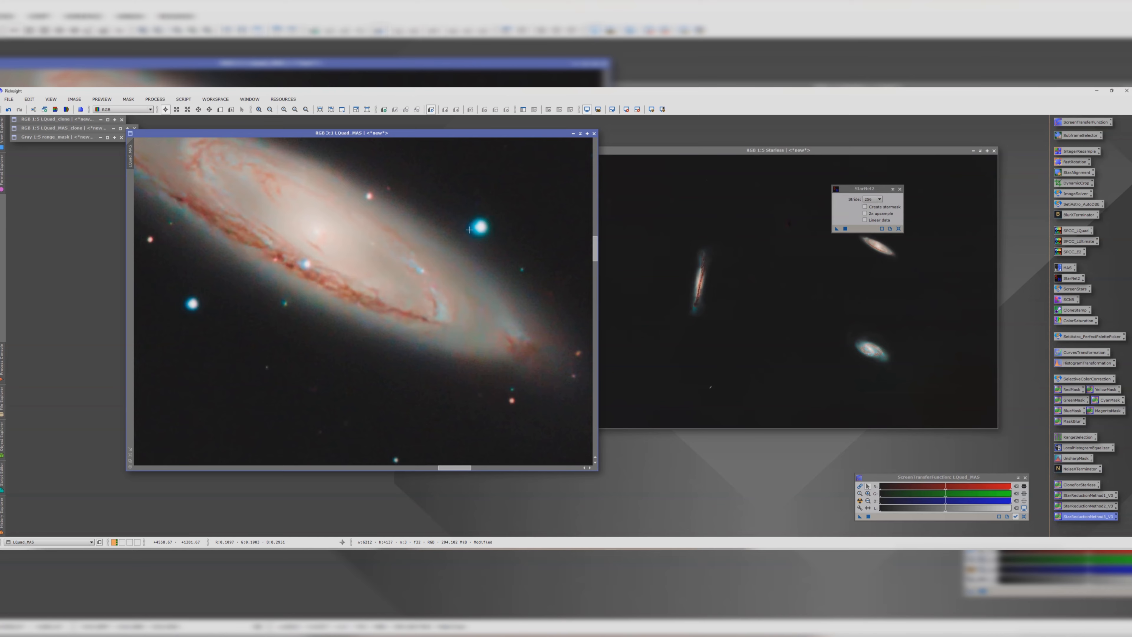
pyautogui.scroll(-4, 469, 229)
pyautogui.scroll(-2, 464, 235)
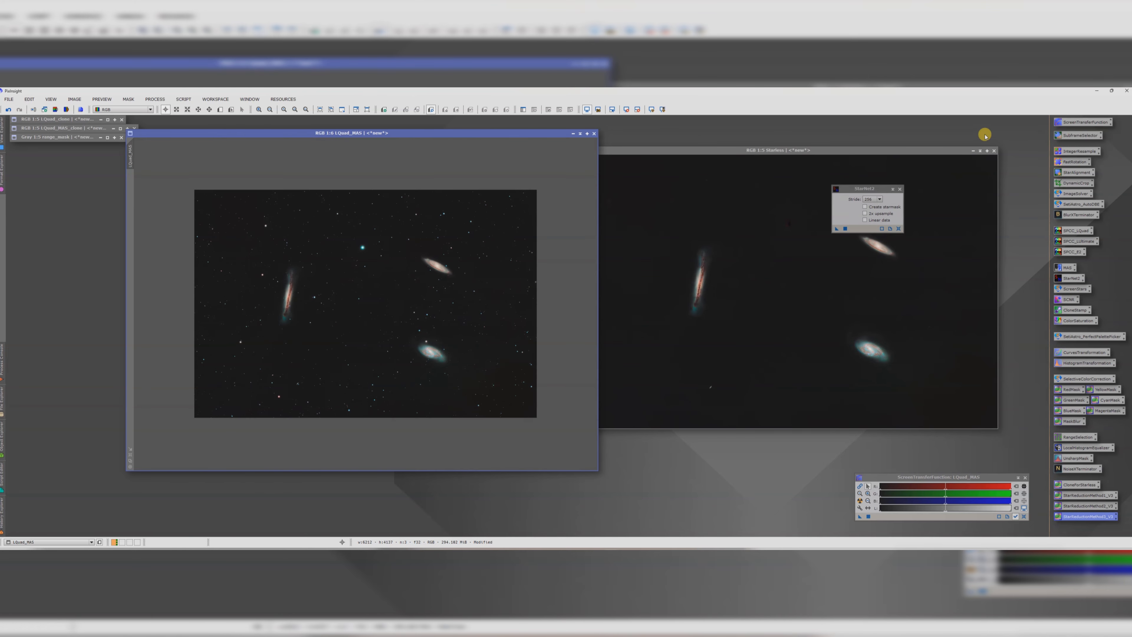
# Step: Iconize the Starless image, close the StarNet2 dialog, and recentre the LQuad_MAS window
pyautogui.click(973, 150)
pyautogui.click(897, 189)
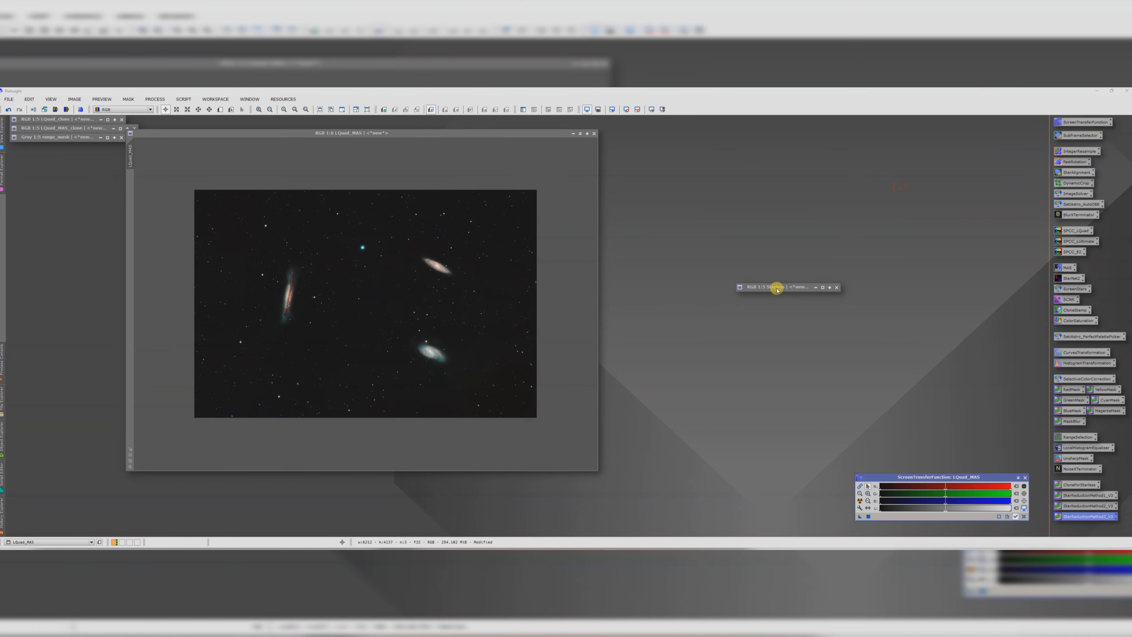
pyautogui.moveTo(776, 288); pyautogui.dragTo(53, 147)
pyautogui.moveTo(273, 133); pyautogui.dragTo(550, 146)
pyautogui.scroll(2, 590, 265)
pyautogui.scroll(-1, 591, 264)
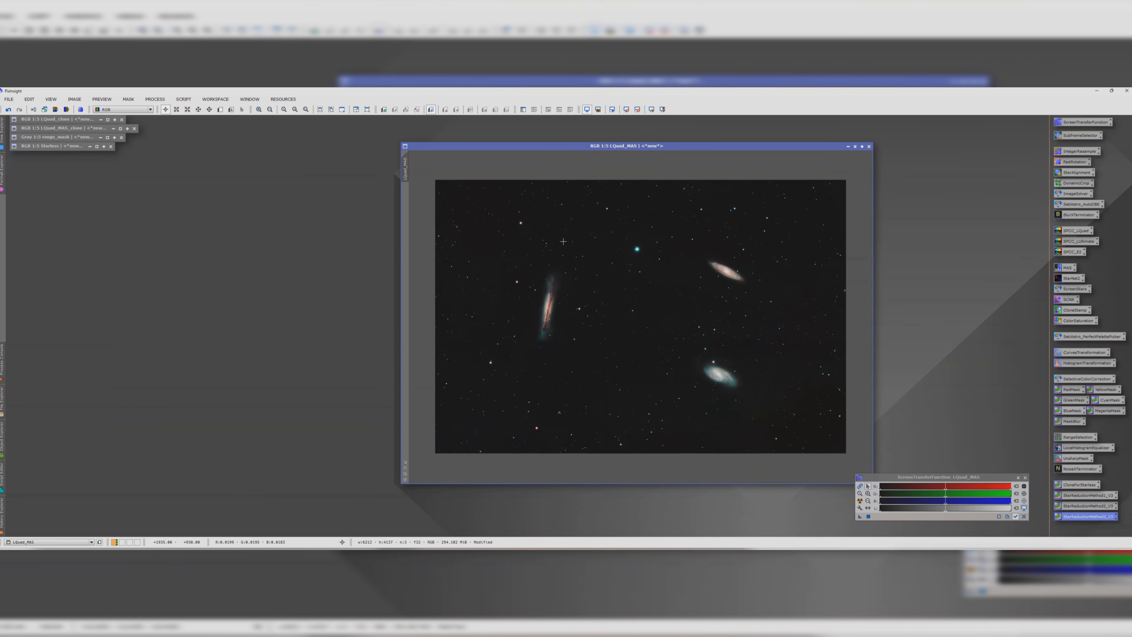
# Step: Open Resample, choose the Bicubic Spline algorithm, target LQuad_MAS, and downsample the image to 50%
pyautogui.click(156, 99)
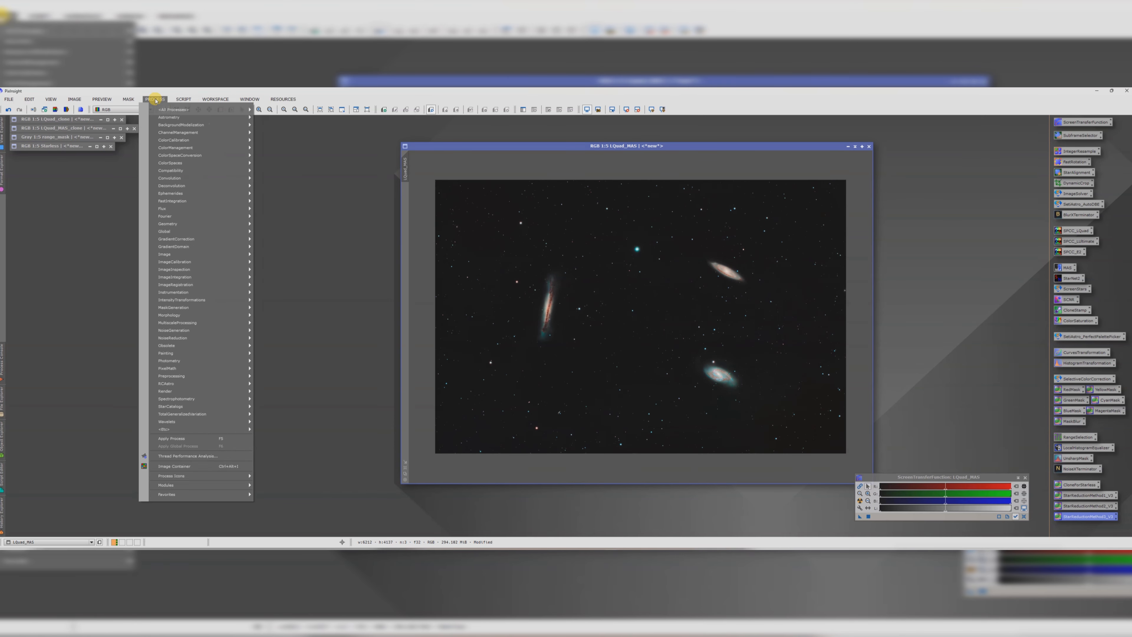
pyautogui.moveTo(164, 111)
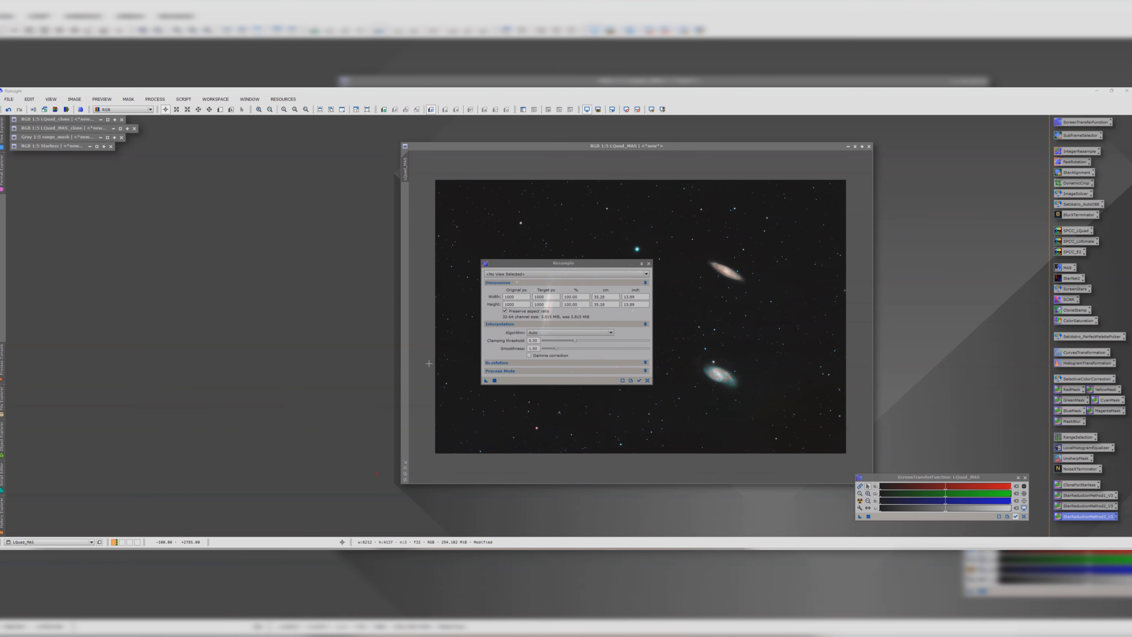
pyautogui.click(533, 332)
pyautogui.click(548, 351)
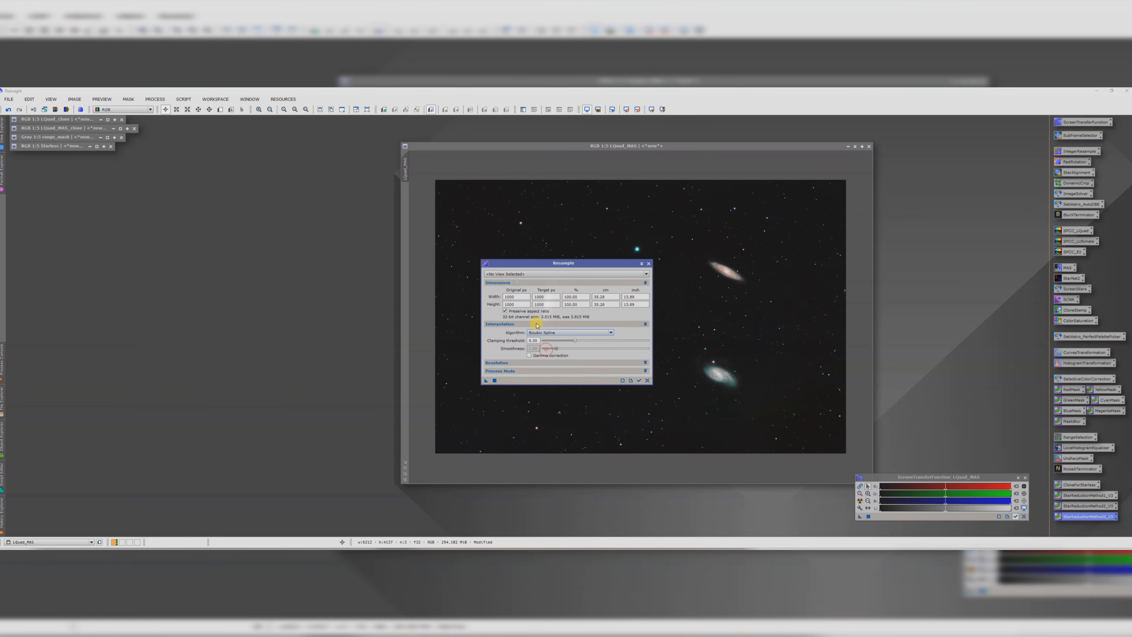
pyautogui.click(517, 274)
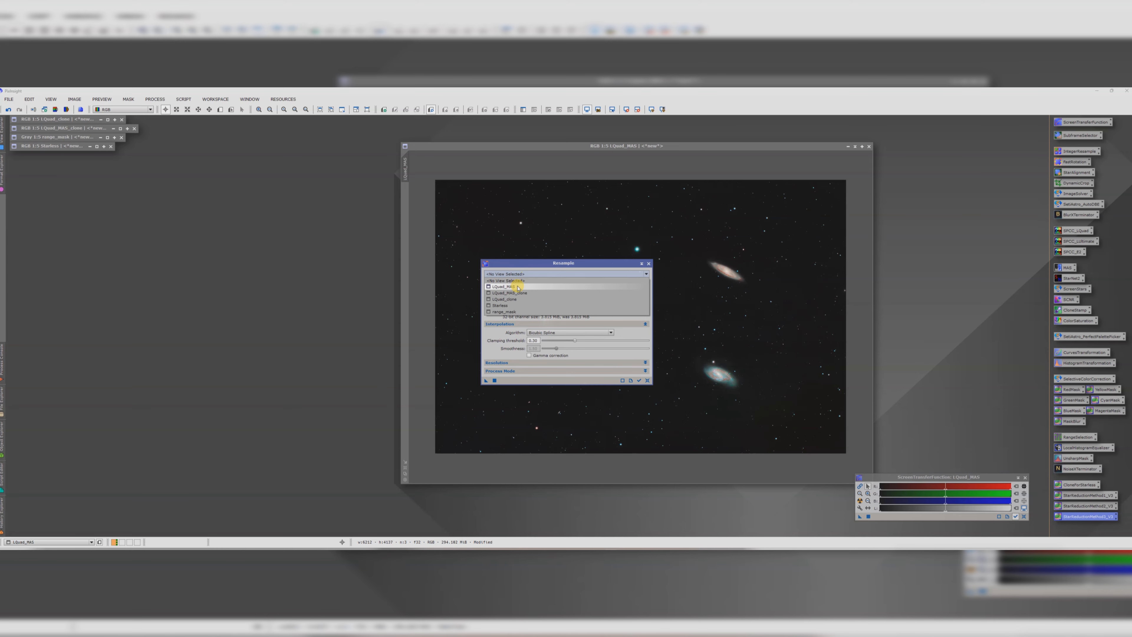
pyautogui.click(513, 286)
pyautogui.doubleClick(579, 297)
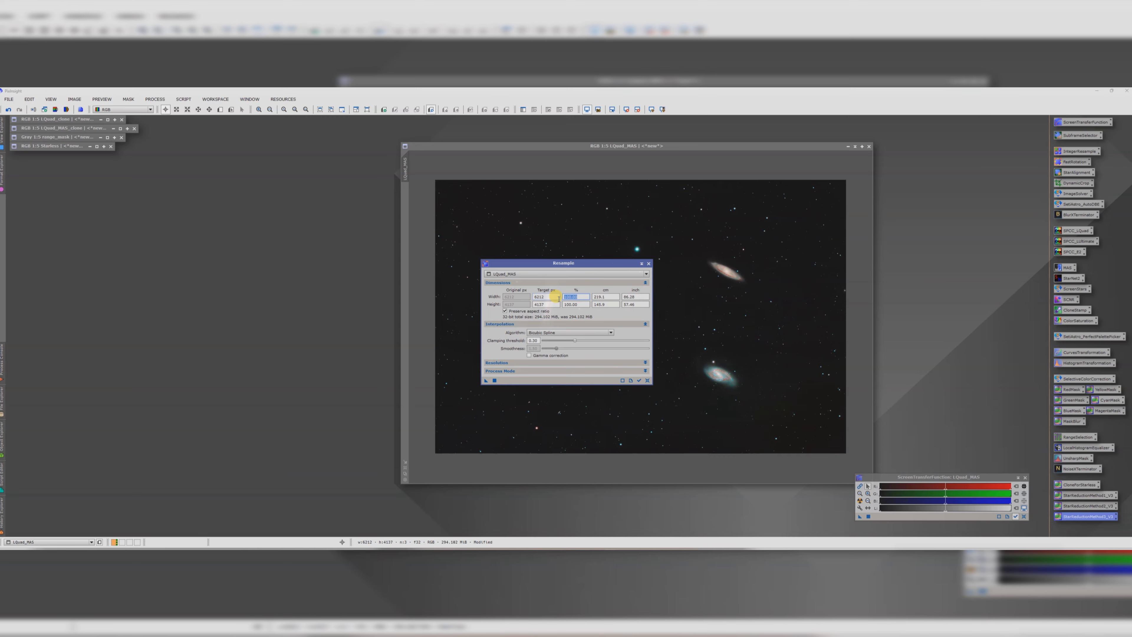
pyautogui.write('50')
pyautogui.press('Tab')
pyautogui.moveTo(486, 380); pyautogui.dragTo(703, 336)
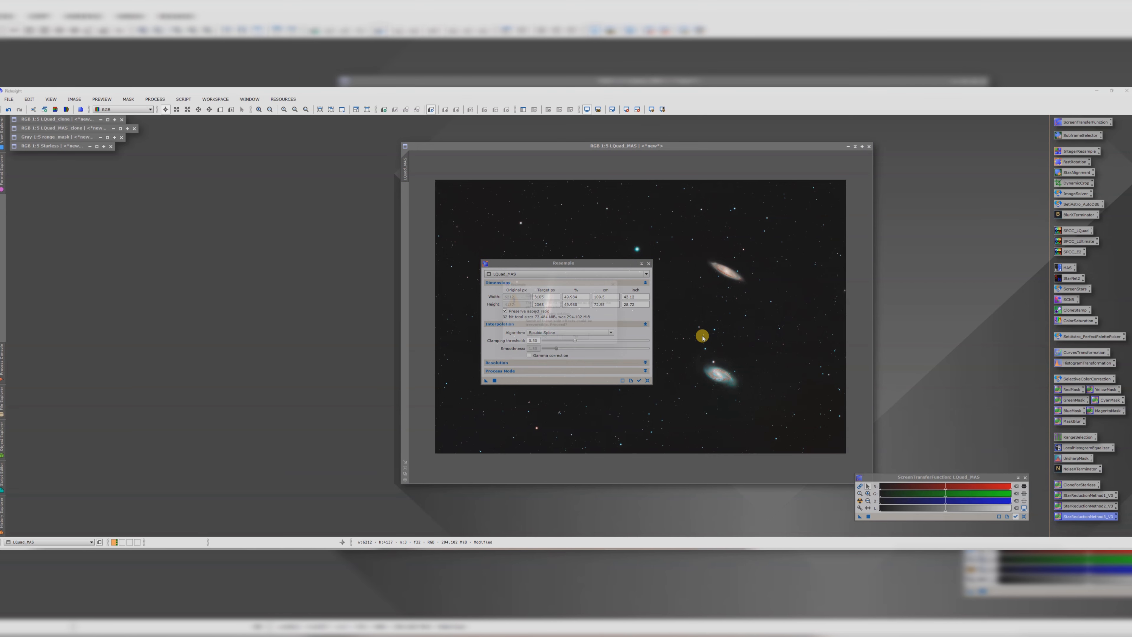
# Step: Resample LQuad_MAS again at 200% and close the Resample dialog
pyautogui.click(575, 339)
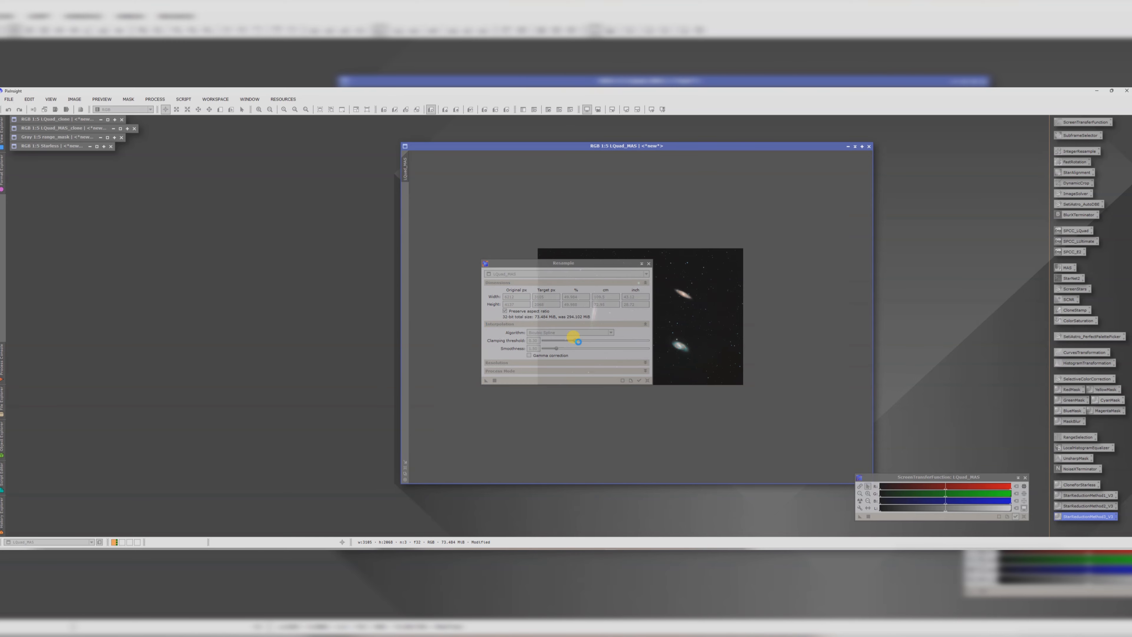
pyautogui.moveTo(581, 297); pyautogui.dragTo(556, 296)
pyautogui.write('20')
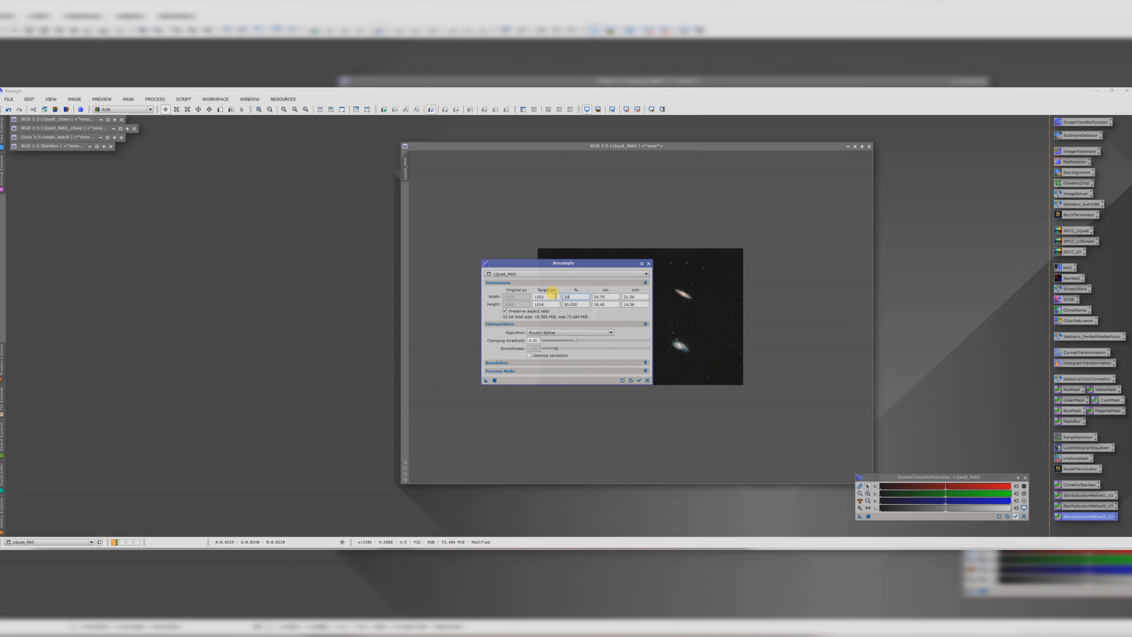
pyautogui.write('0')
pyautogui.press('Return')
pyautogui.moveTo(486, 381); pyautogui.dragTo(704, 336)
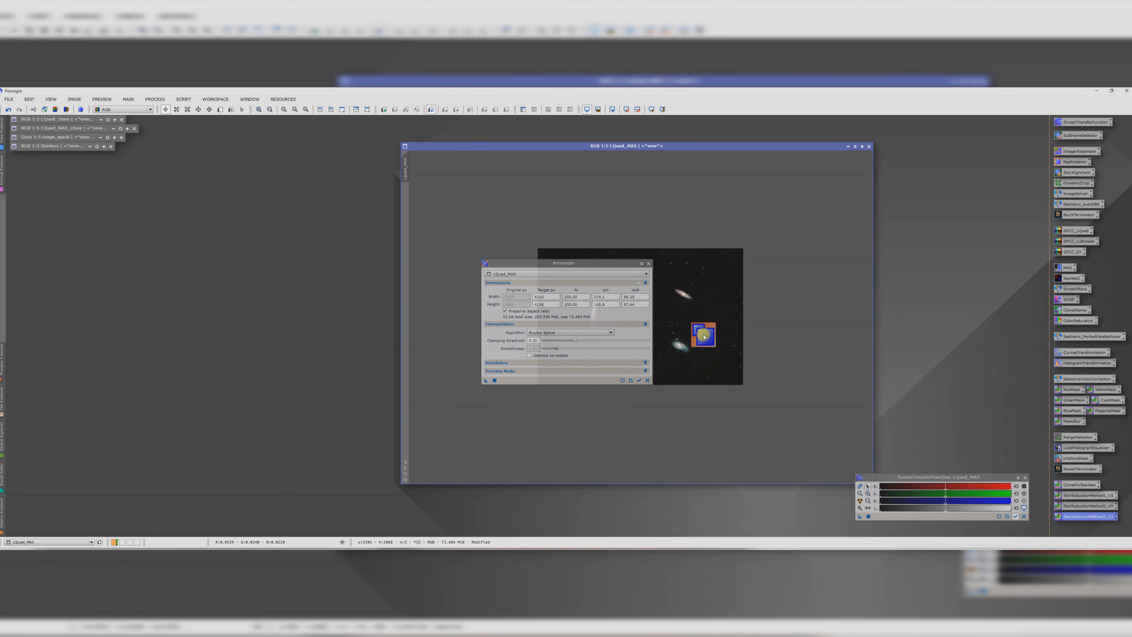
pyautogui.click(649, 264)
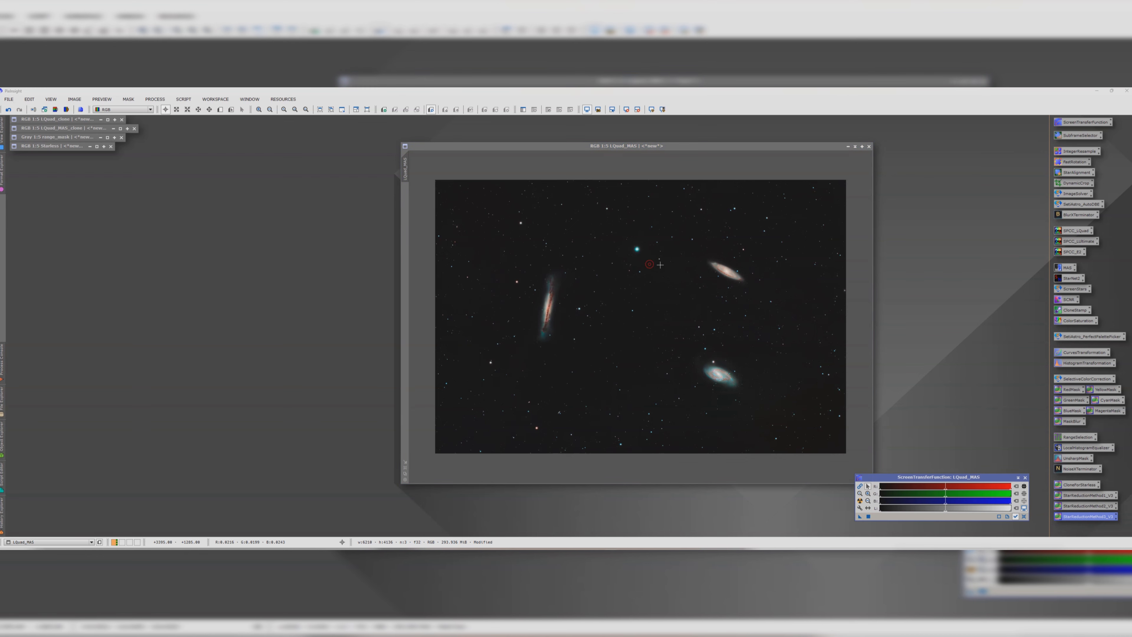
# Step: Inspect the resampled LQuad_MAS galaxies and stars at higher zoom, then reposition its window
pyautogui.scroll(3, 731, 259)
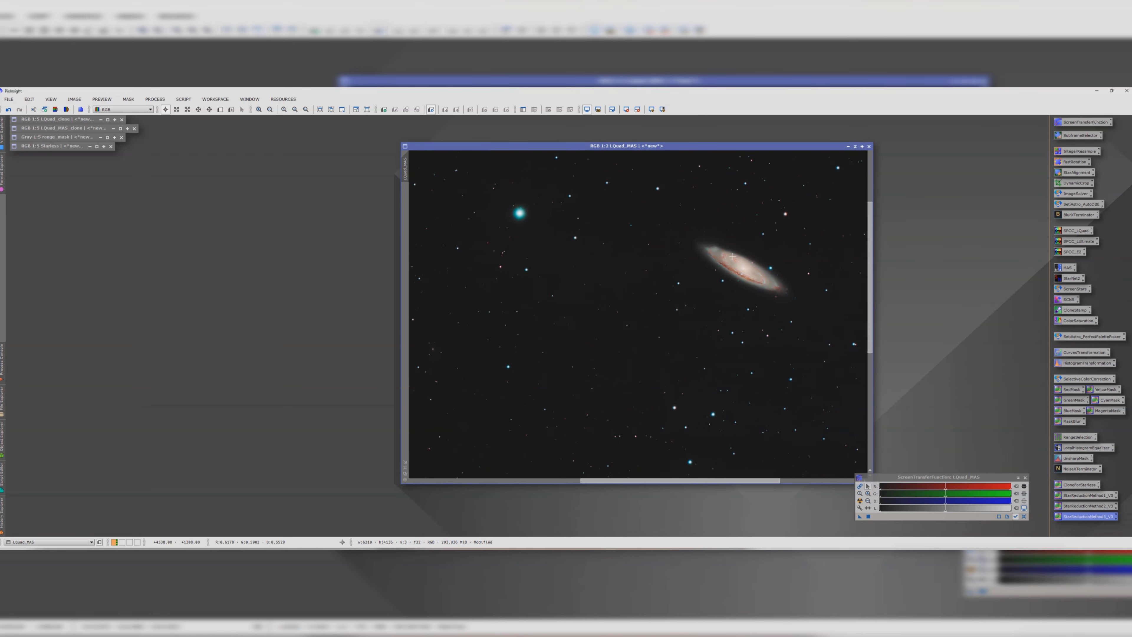
pyautogui.scroll(-1, 756, 268)
pyautogui.scroll(2, 757, 272)
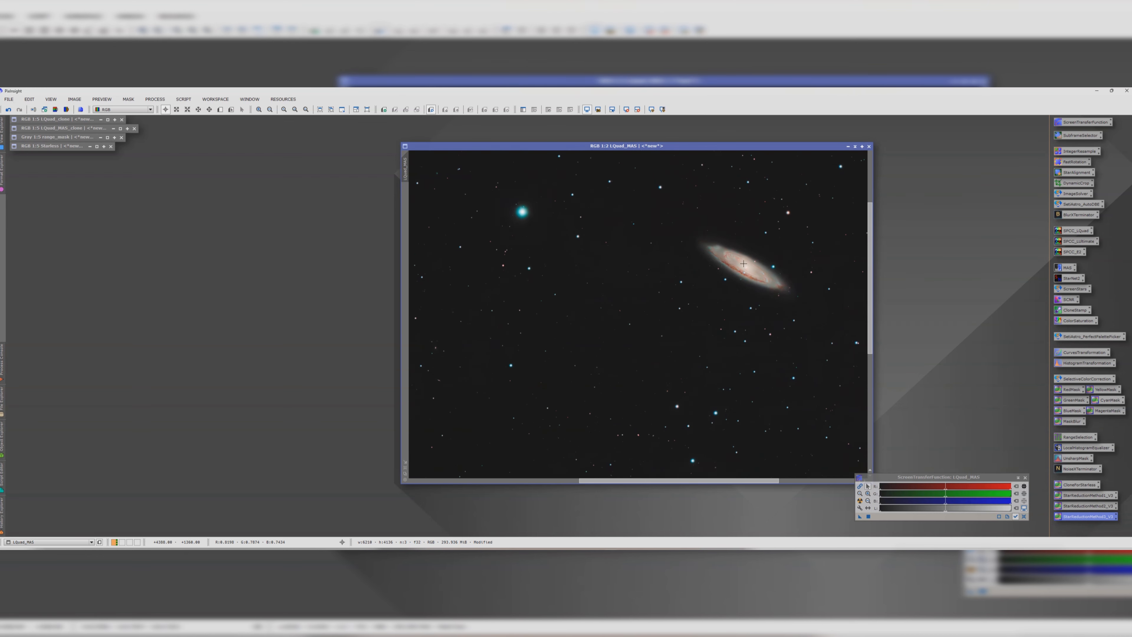
pyautogui.scroll(-1, 744, 275)
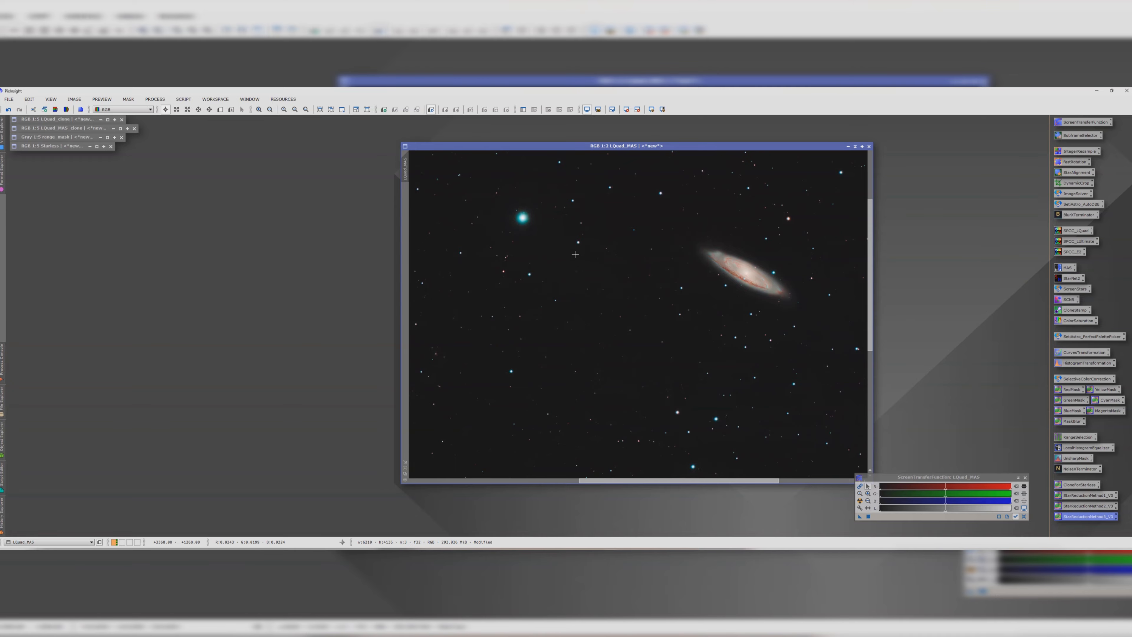
pyautogui.scroll(2, 537, 227)
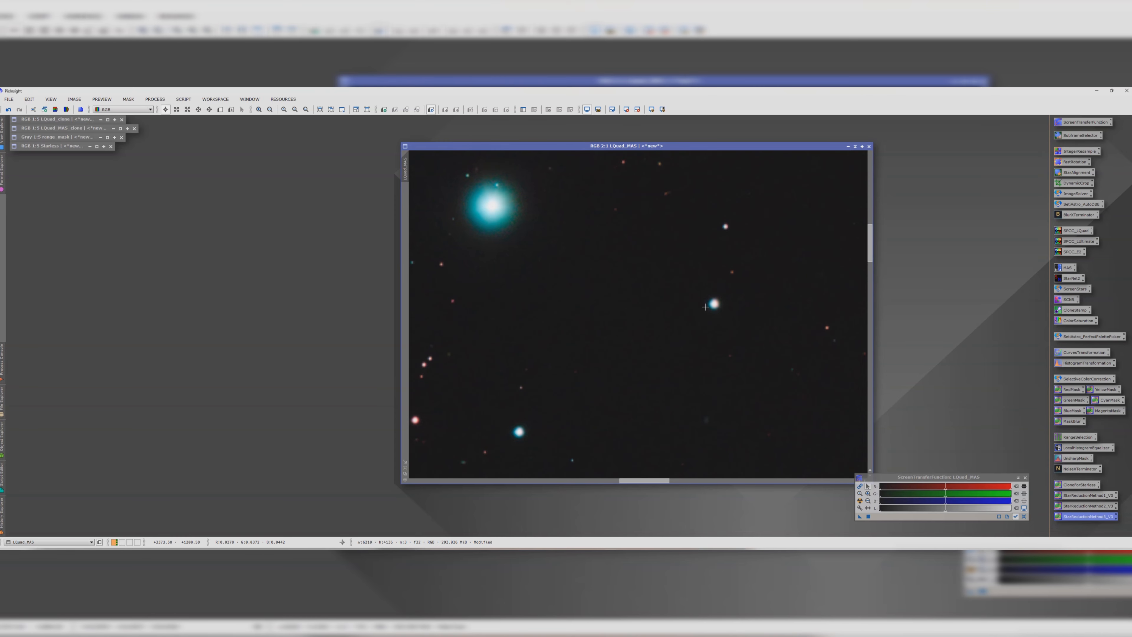
pyautogui.scroll(-2, 713, 303)
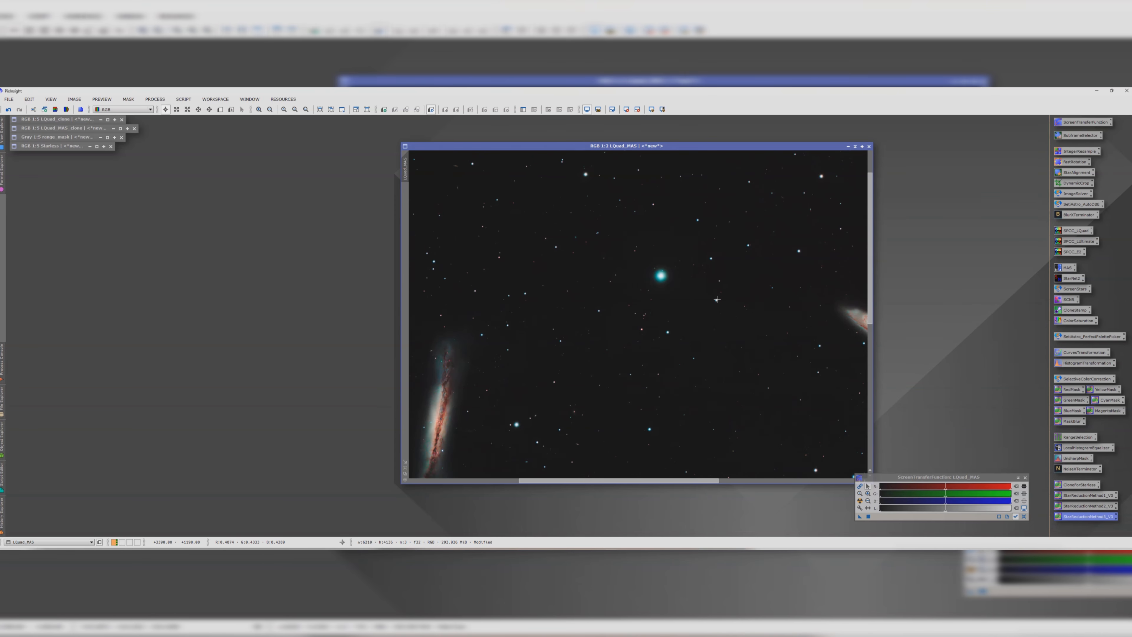
pyautogui.scroll(-3, 717, 299)
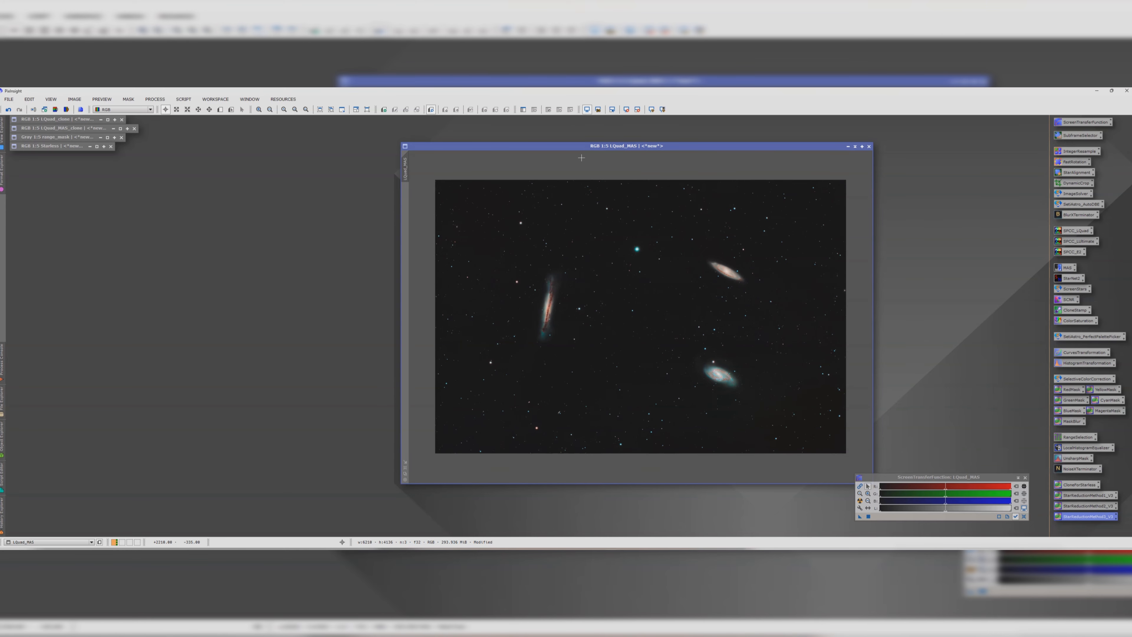
pyautogui.moveTo(584, 154); pyautogui.dragTo(566, 146)
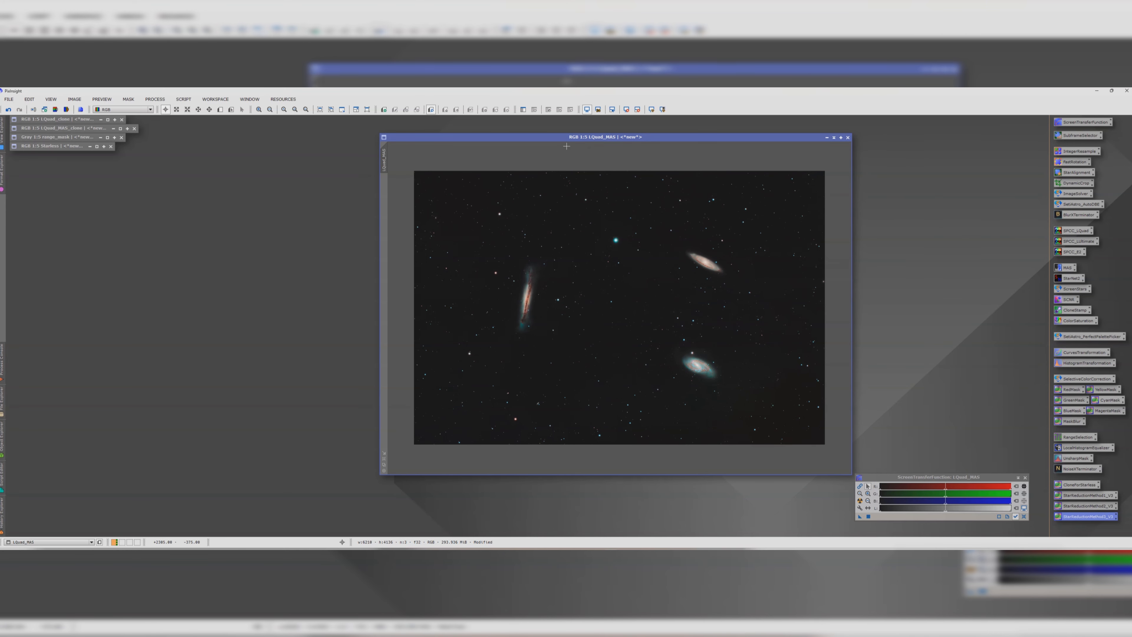
pyautogui.moveTo(568, 139); pyautogui.dragTo(534, 130)
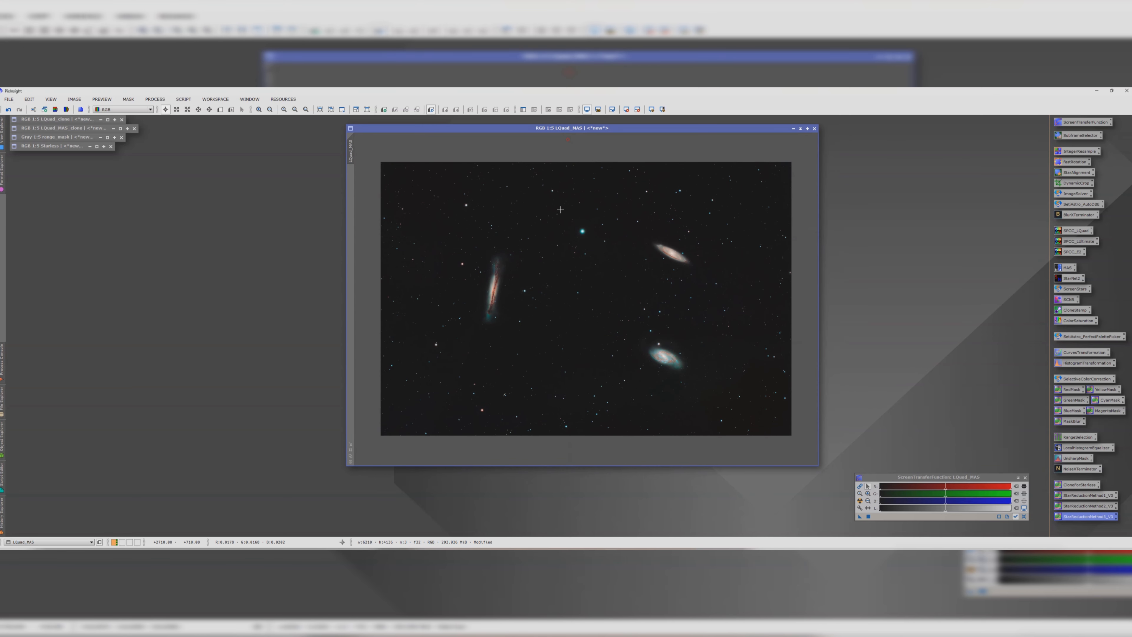